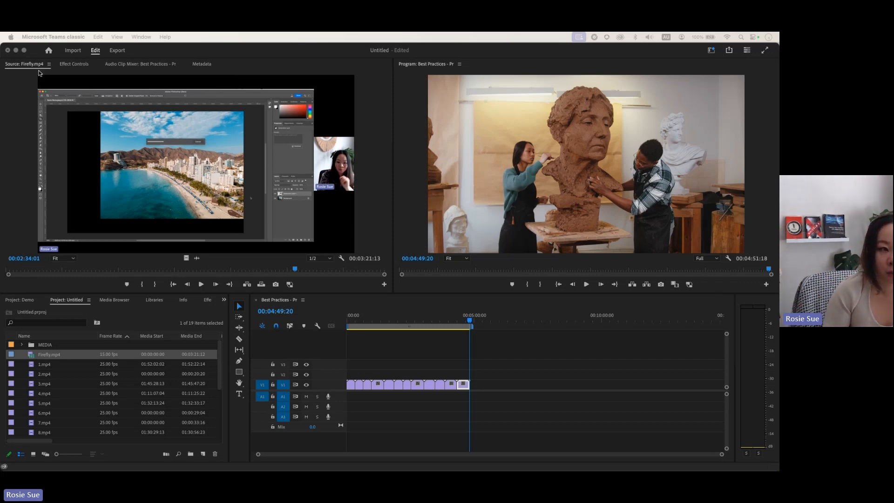
# Step: Dock the Source monitor beside the Program monitor and open the Transcript panel for Firefly.mp4
pyautogui.moveTo(26, 65); pyautogui.dragTo(399, 66)
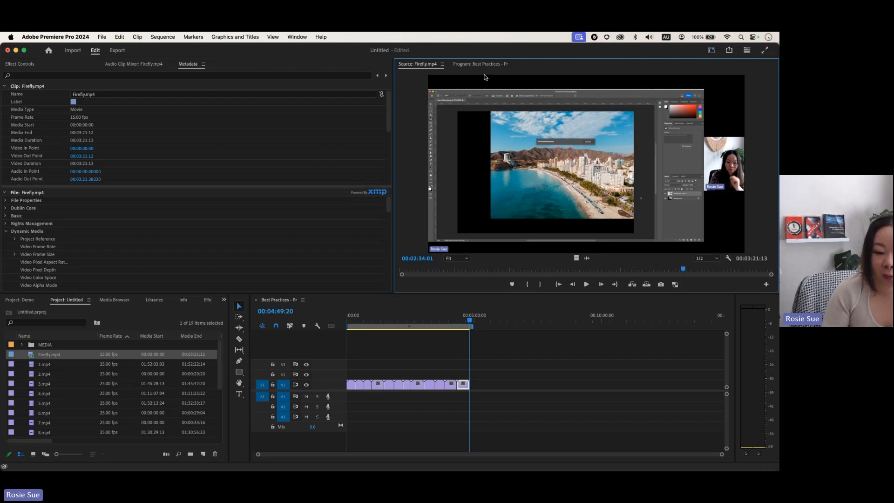
pyautogui.click(298, 37)
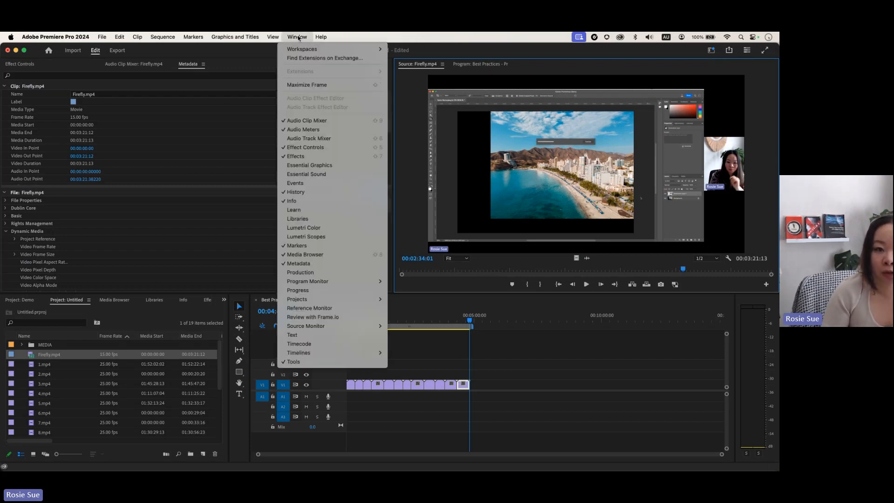
pyautogui.click(351, 334)
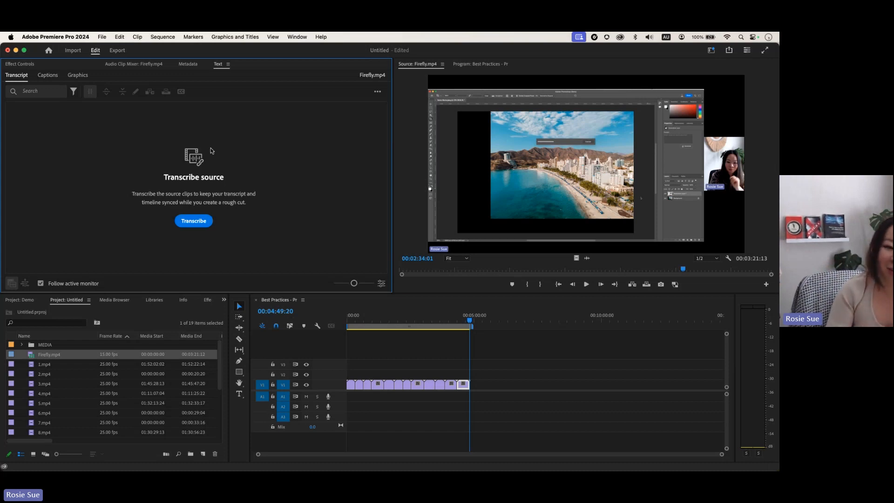
# Step: Transcribe Firefly.mp4 with language English and speaker labeling set to separate speakers
pyautogui.click(193, 221)
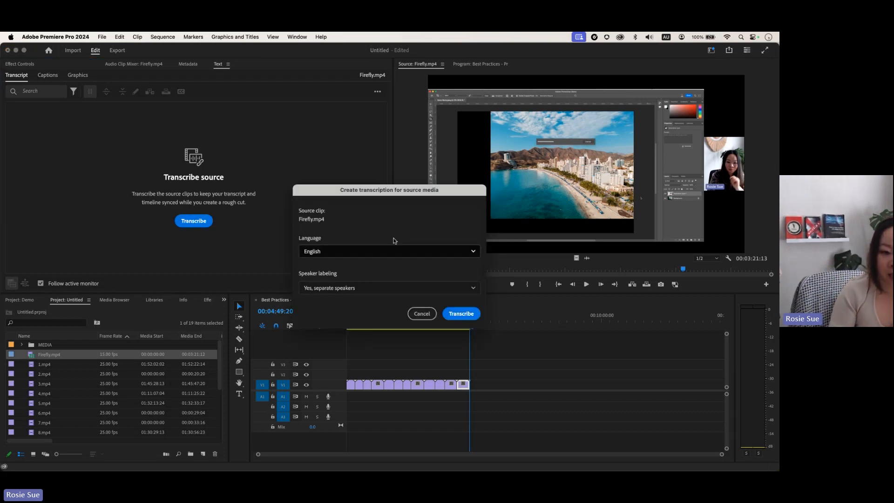
pyautogui.click(339, 253)
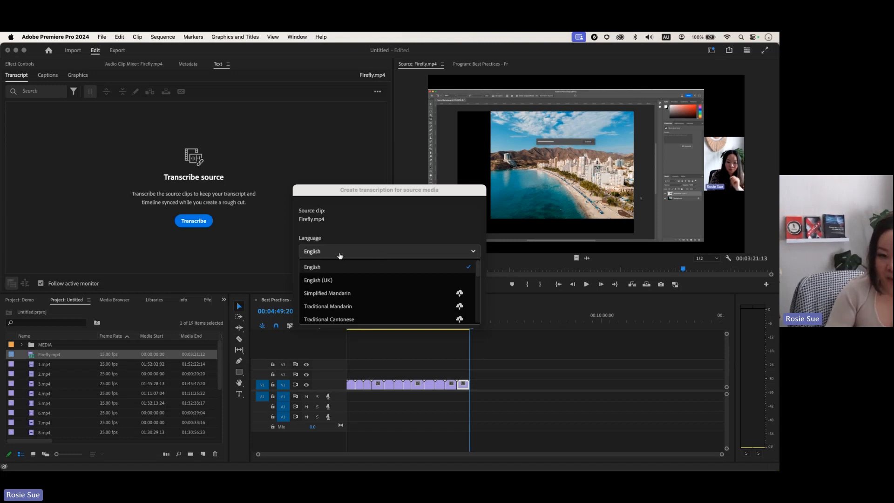
pyautogui.click(361, 253)
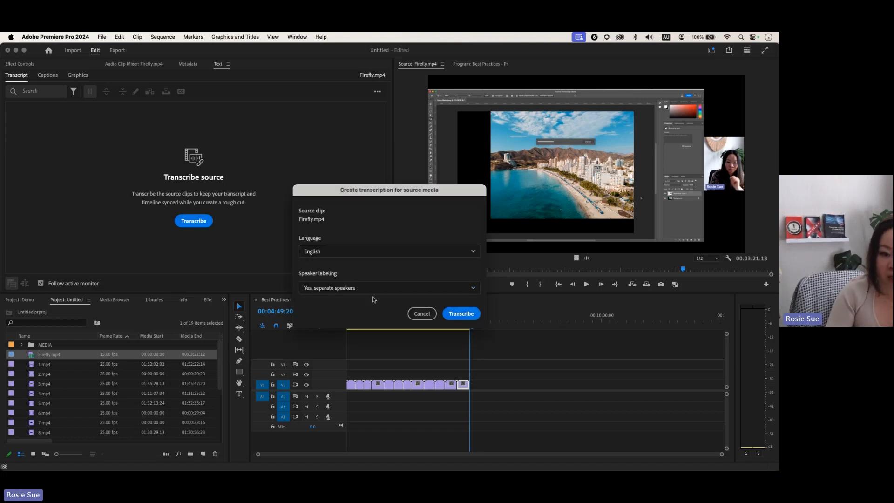
pyautogui.click(385, 289)
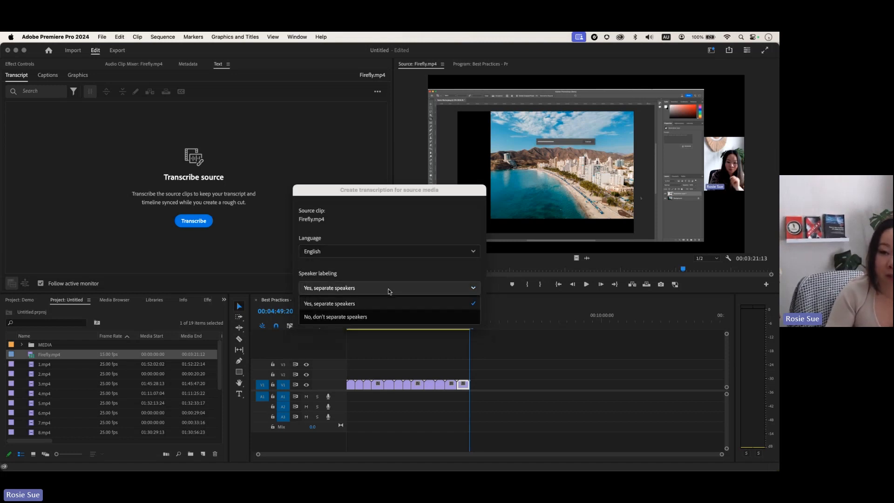
pyautogui.click(413, 275)
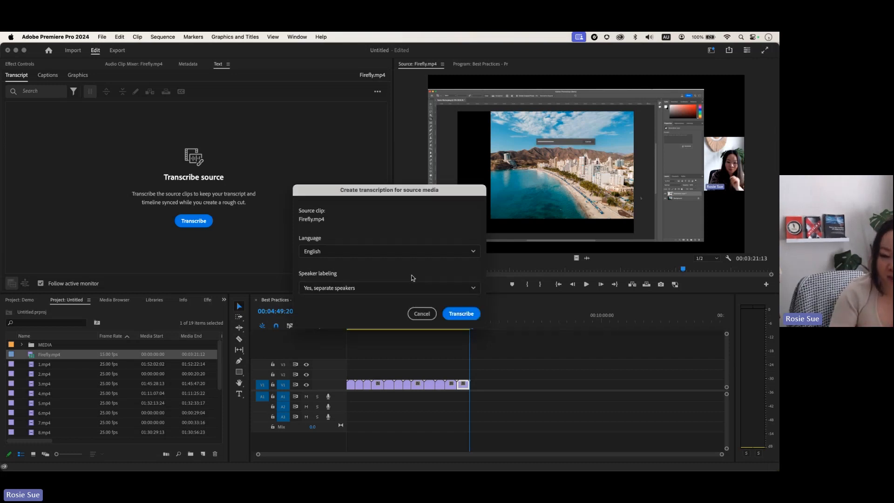
pyautogui.click(460, 314)
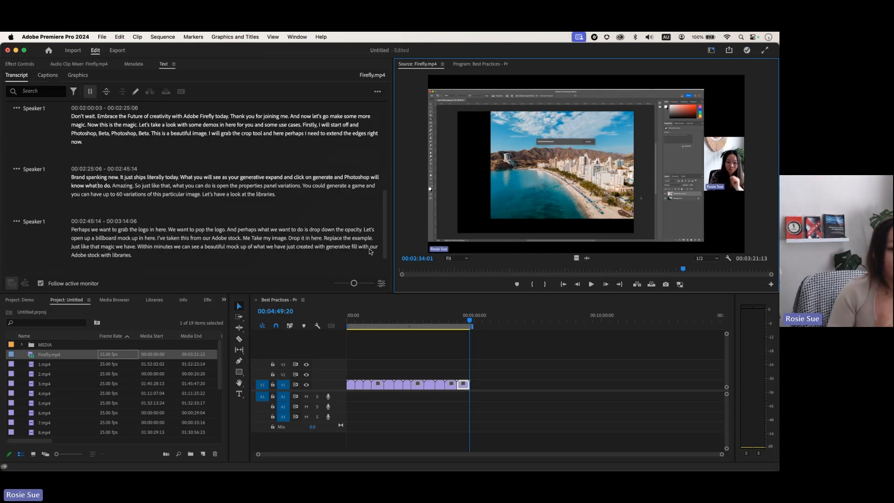
# Step: Rename Speaker 1 to the presenter's first name so every paragraph uses it
pyautogui.scroll(-2, 258, 183)
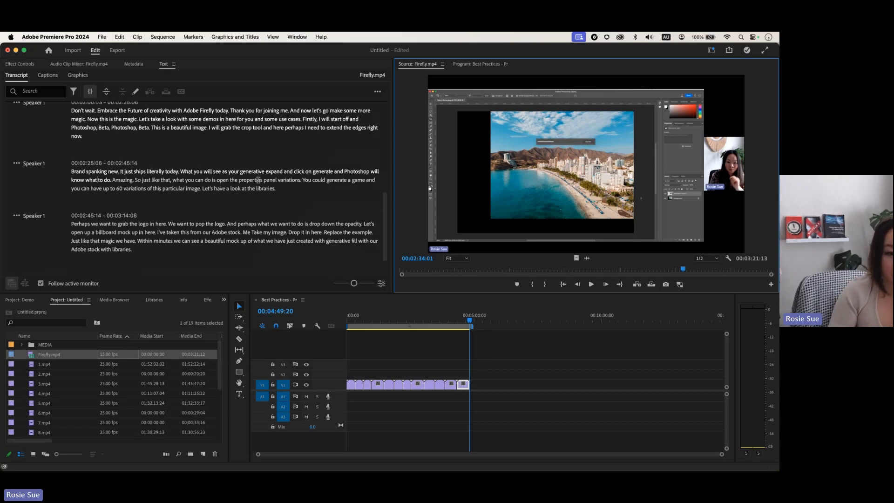
pyautogui.scroll(15, 258, 180)
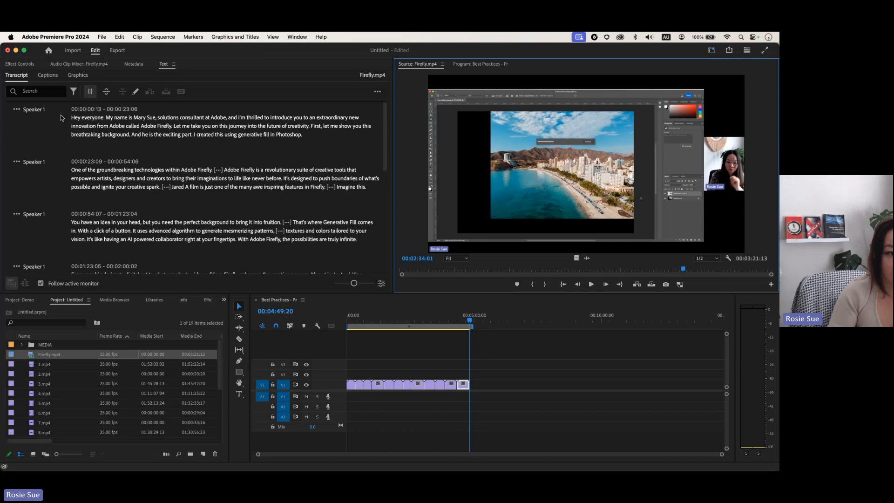
pyautogui.click(16, 111)
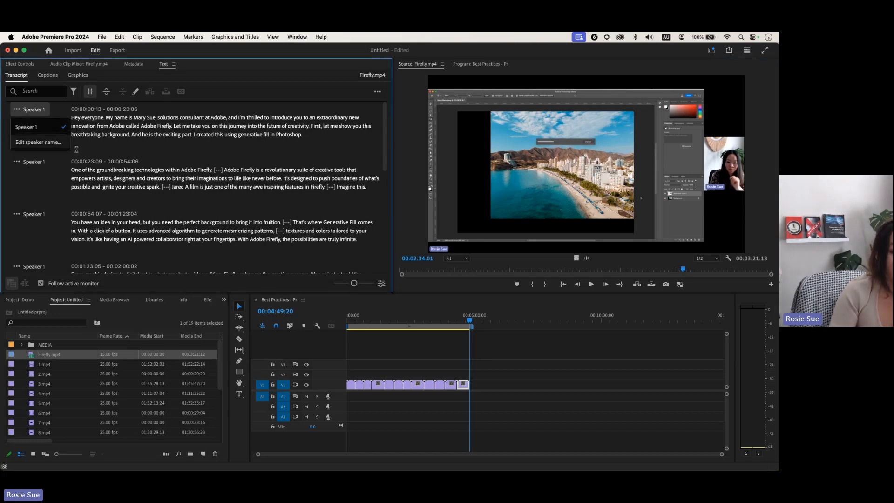
pyautogui.click(40, 142)
pyautogui.press('BackSpace')
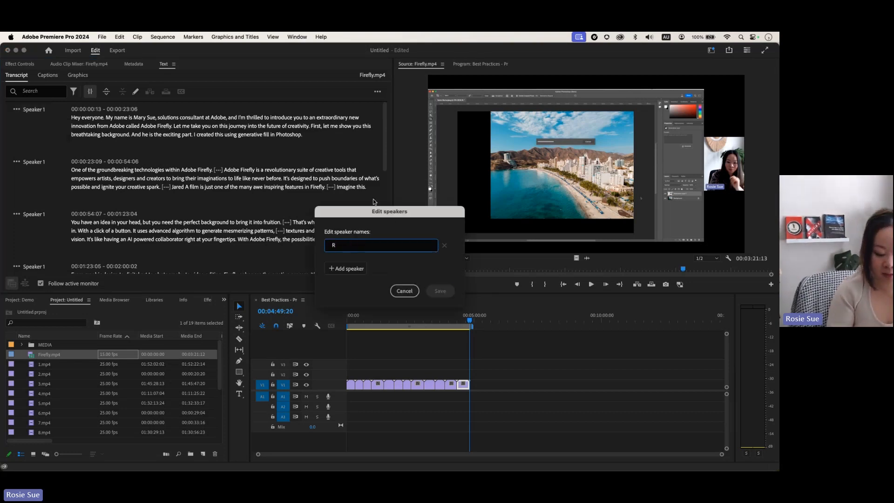
pyautogui.write('Rosie')
pyautogui.click(440, 291)
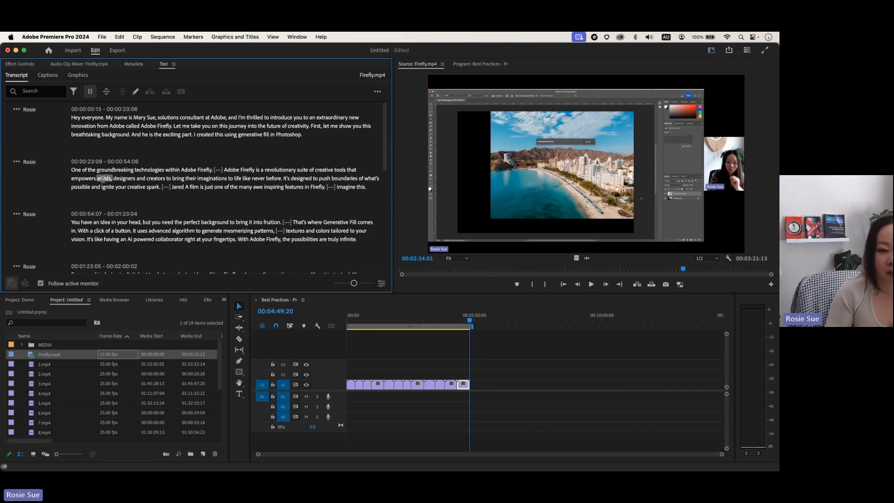
# Step: Select transcript paragraphs about artists and the billboard mock-up to preview them
pyautogui.moveTo(98, 179); pyautogui.dragTo(205, 198)
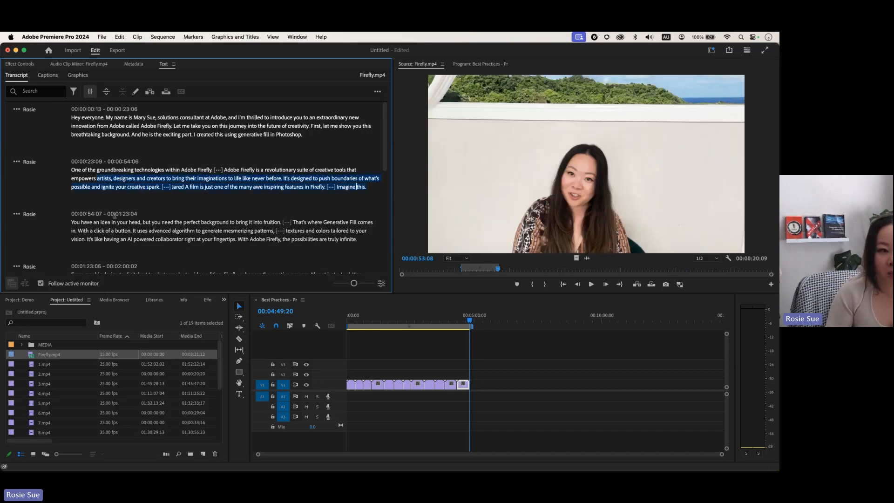
pyautogui.scroll(-15, 104, 231)
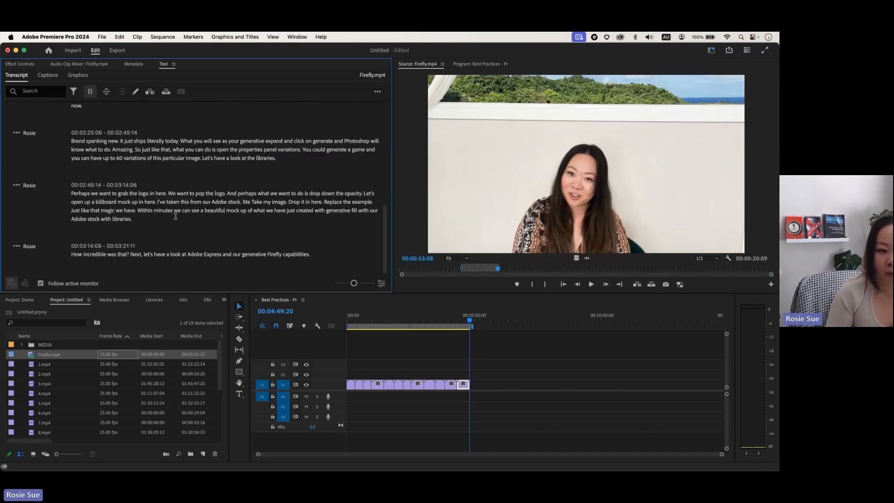
pyautogui.moveTo(149, 223); pyautogui.dragTo(74, 189)
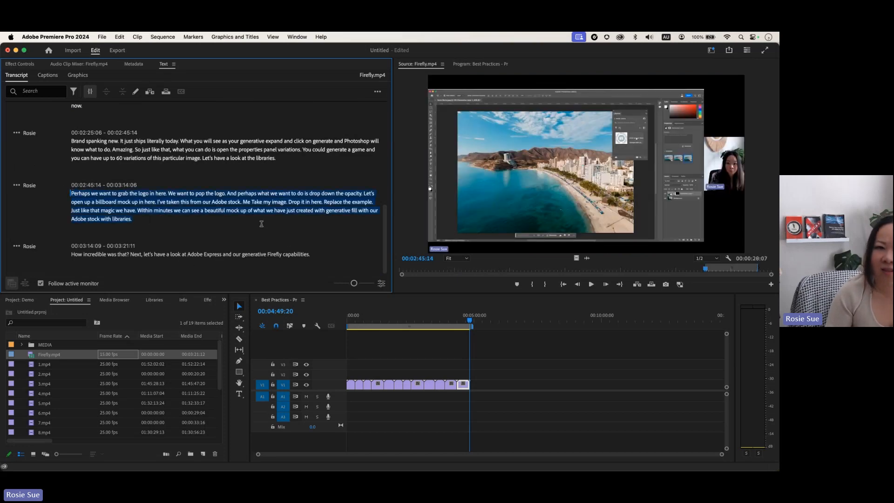
pyautogui.scroll(10, 262, 224)
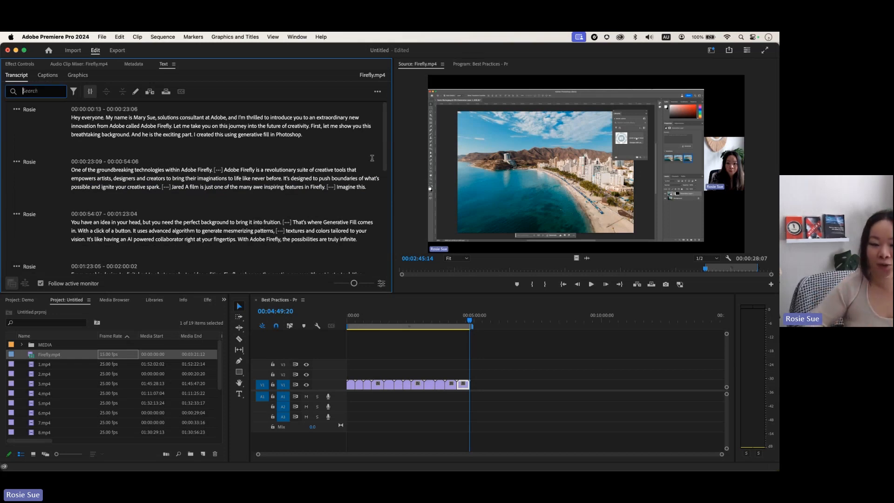
# Step: Search the transcript for 'firefly' and select the closing Adobe Express sentence as the source range
pyautogui.write('fire')
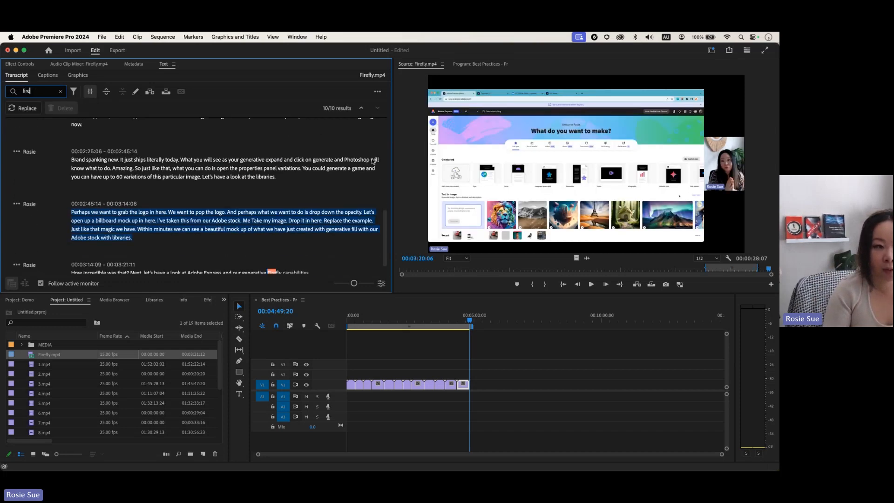
pyautogui.write('fly')
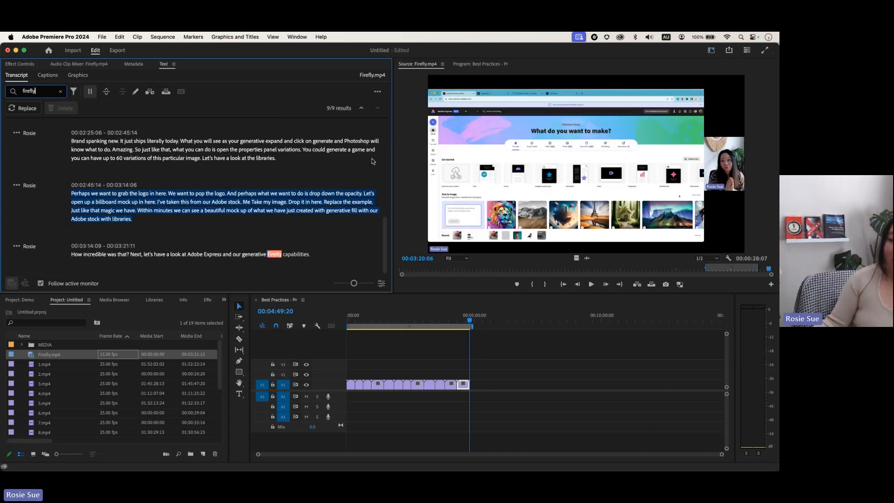
pyautogui.press('Return')
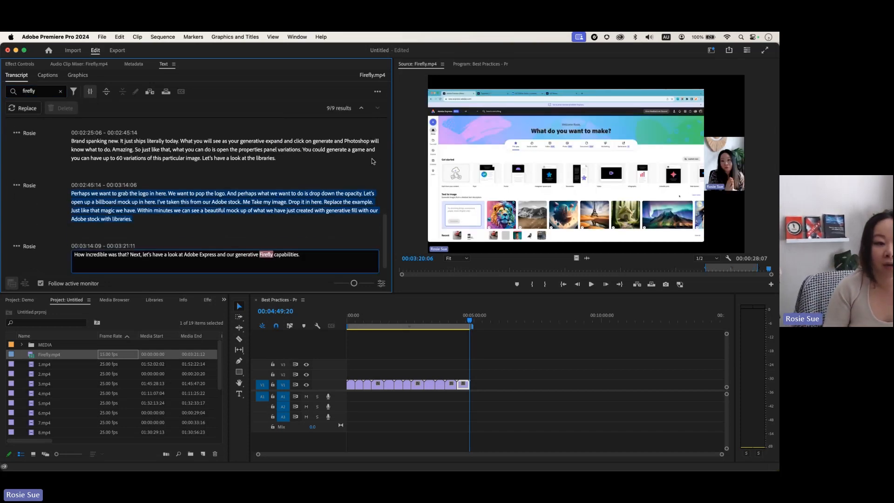
pyautogui.click(214, 218)
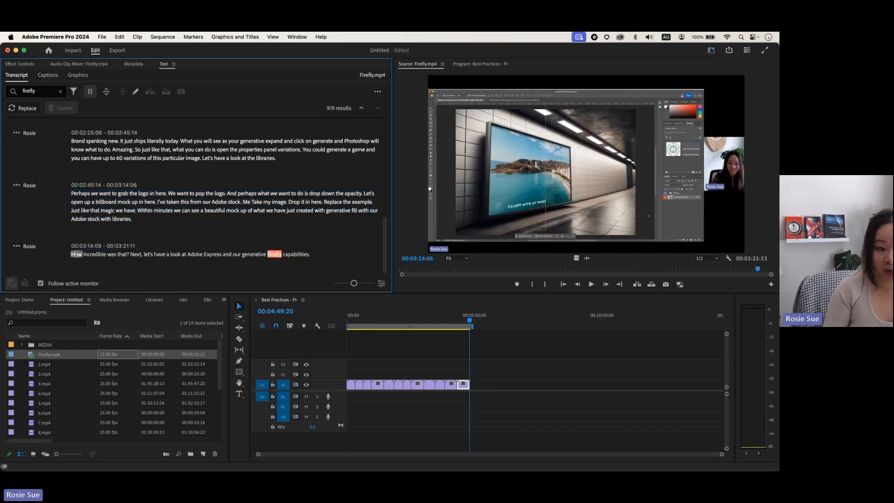
pyautogui.moveTo(71, 254); pyautogui.dragTo(325, 258)
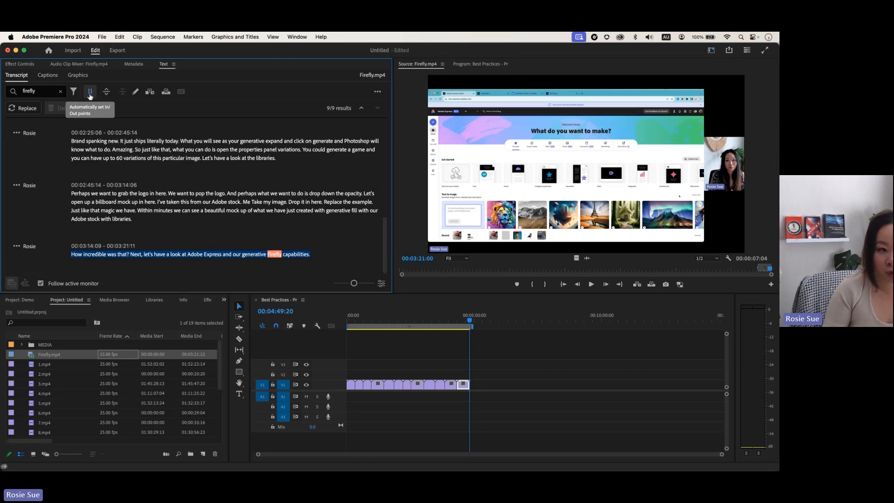
# Step: Insert the closing-sentence range into the Best Practices sequence at 00:04:49:20 and play it back
pyautogui.click(90, 96)
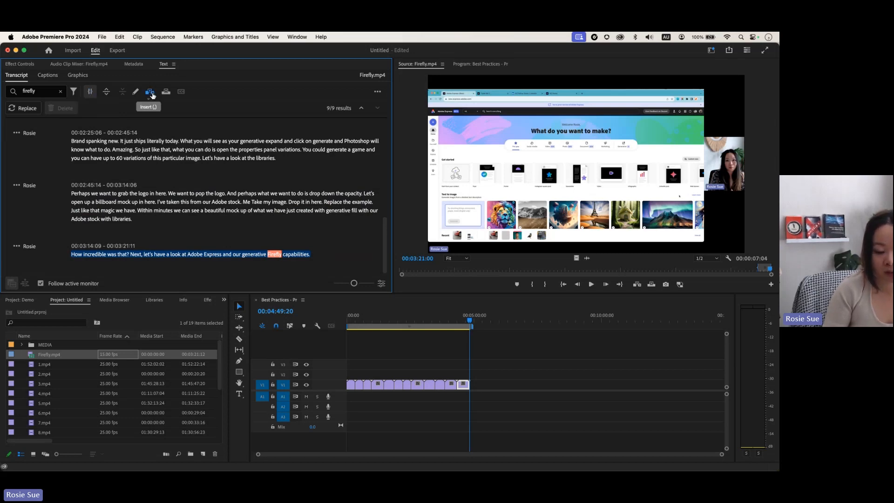
pyautogui.click(149, 92)
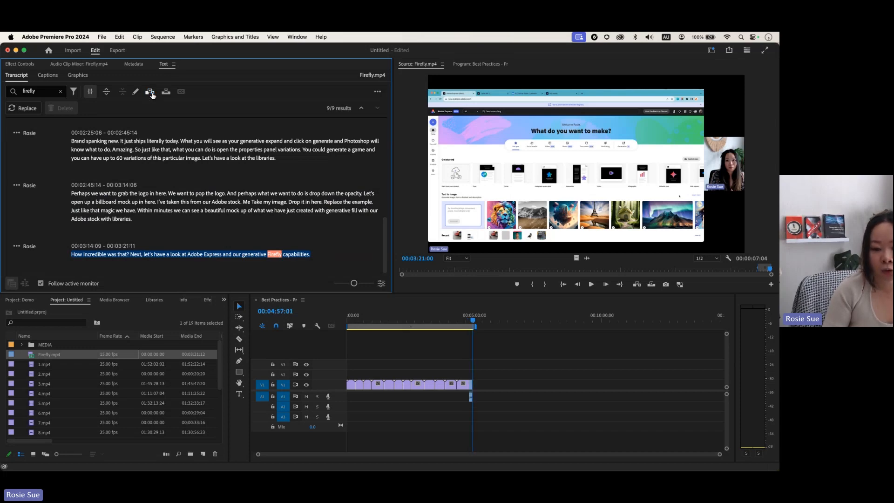
pyautogui.press('=')
pyautogui.press('=')
pyautogui.press('=')
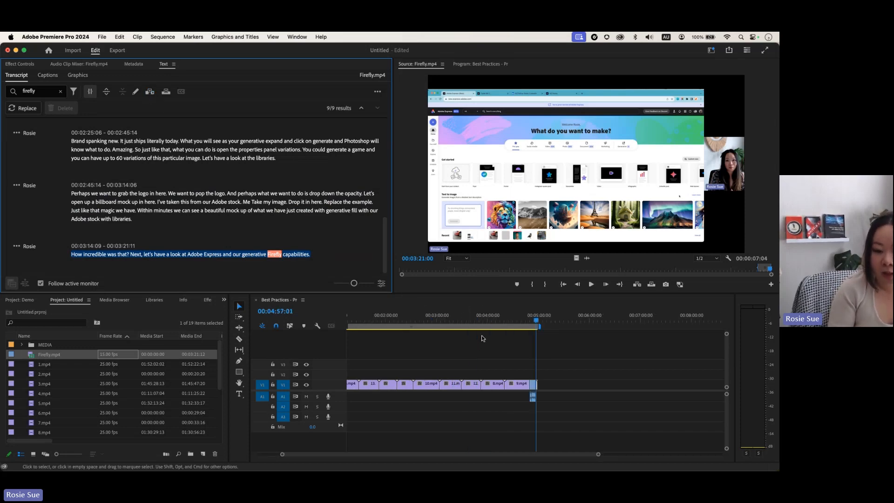
pyautogui.press('=')
pyautogui.press('=')
pyautogui.press('=')
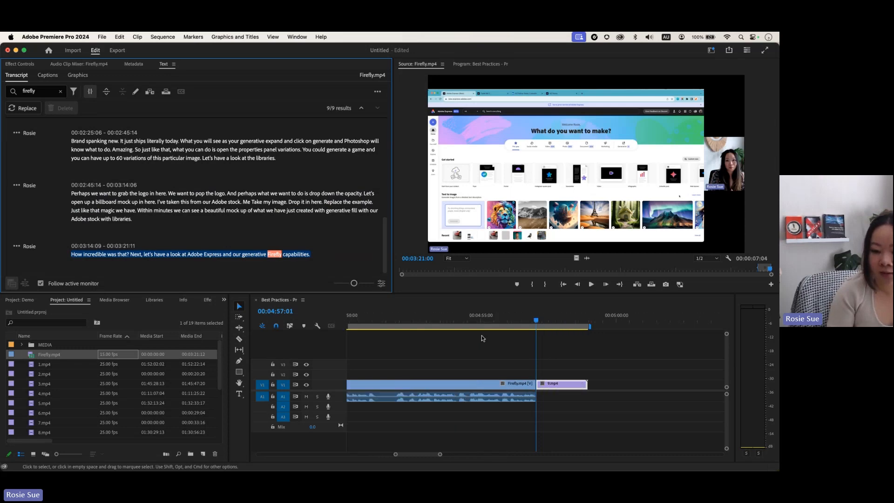
pyautogui.press('-')
pyautogui.hscroll(-2, 527, 348)
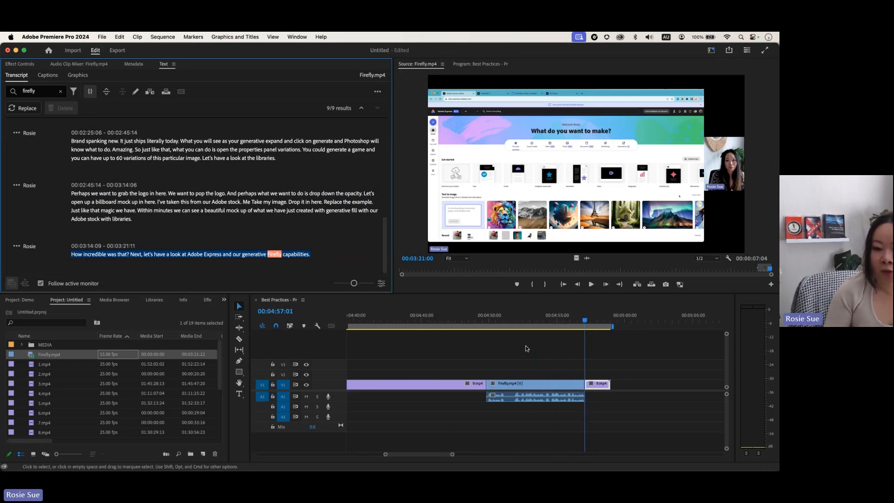
pyautogui.moveTo(609, 322); pyautogui.dragTo(507, 320)
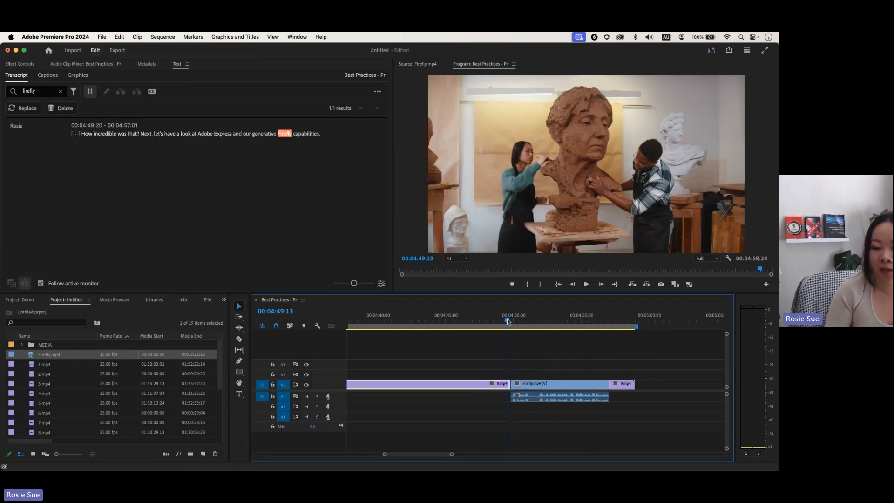
pyautogui.press('space')
pyautogui.press('space')
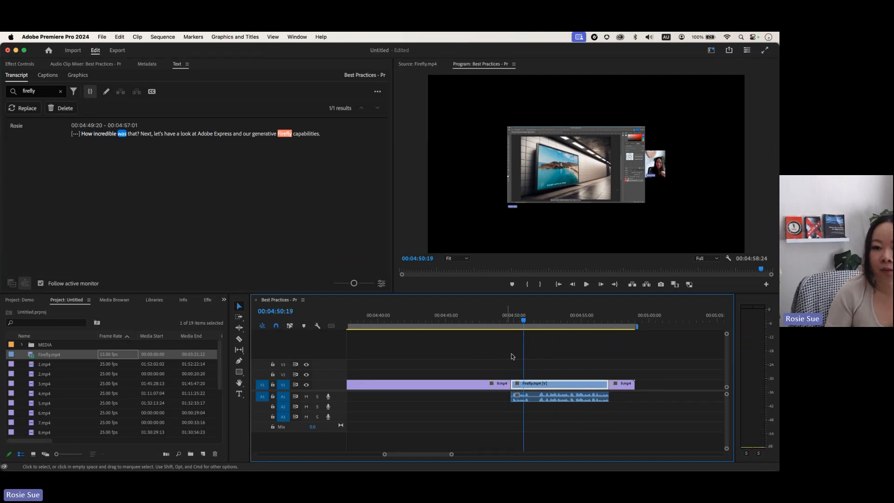
# Step: Scale the inserted Firefly clip up to fill the frame and replay to check
pyautogui.click(556, 177)
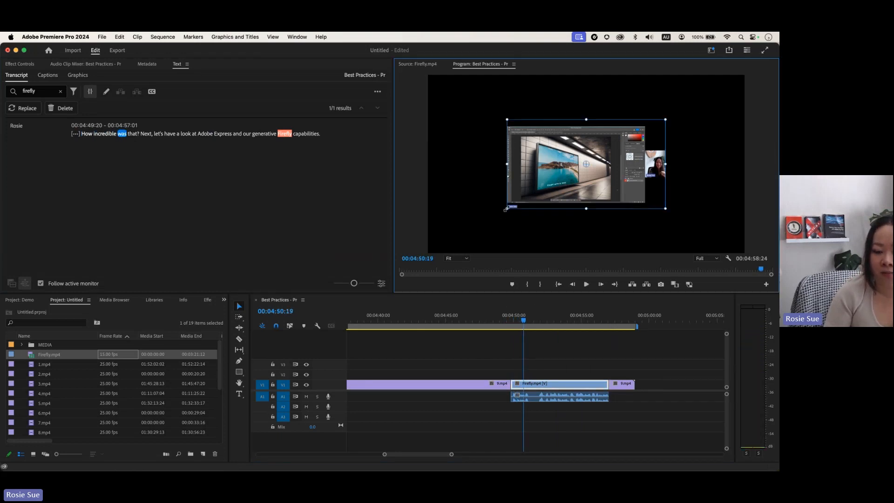
pyautogui.moveTo(506, 210); pyautogui.dragTo(428, 253)
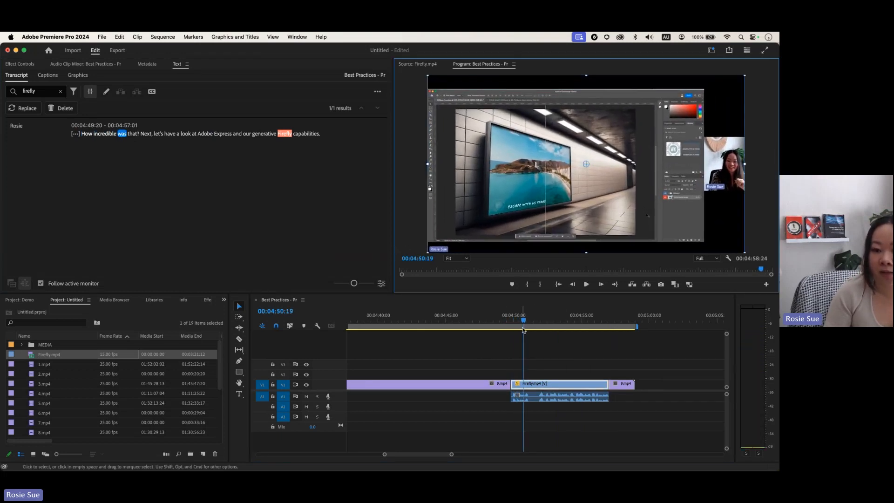
pyautogui.moveTo(525, 320); pyautogui.dragTo(501, 320)
pyautogui.press('space')
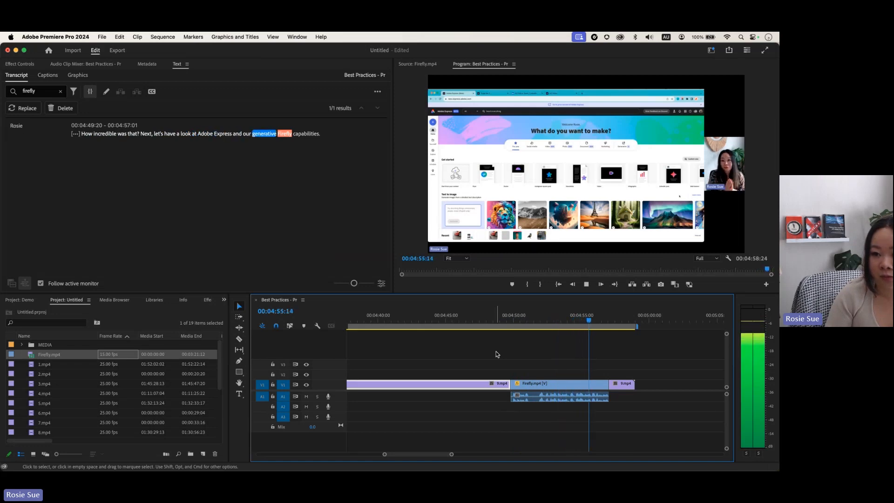
pyautogui.press('space')
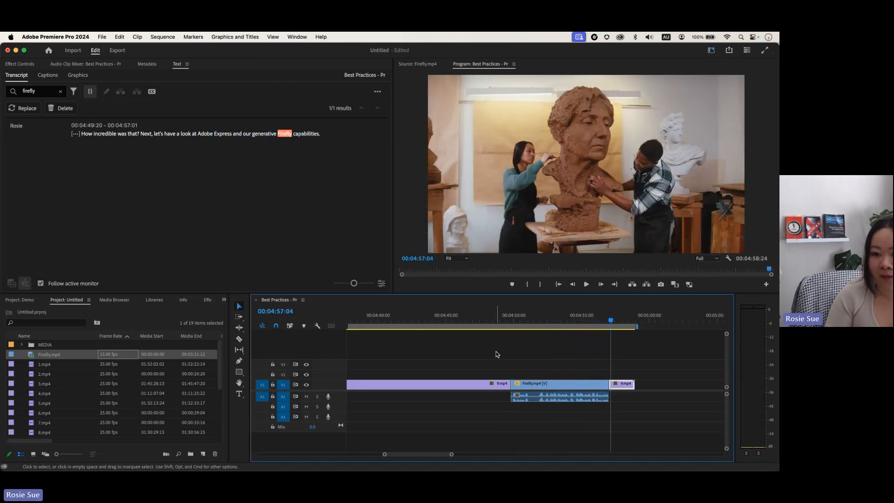
pyautogui.moveTo(605, 317)
pyautogui.mouseDown()
pyautogui.moveTo(522, 319)
pyautogui.moveTo(537, 320)
pyautogui.mouseUp()
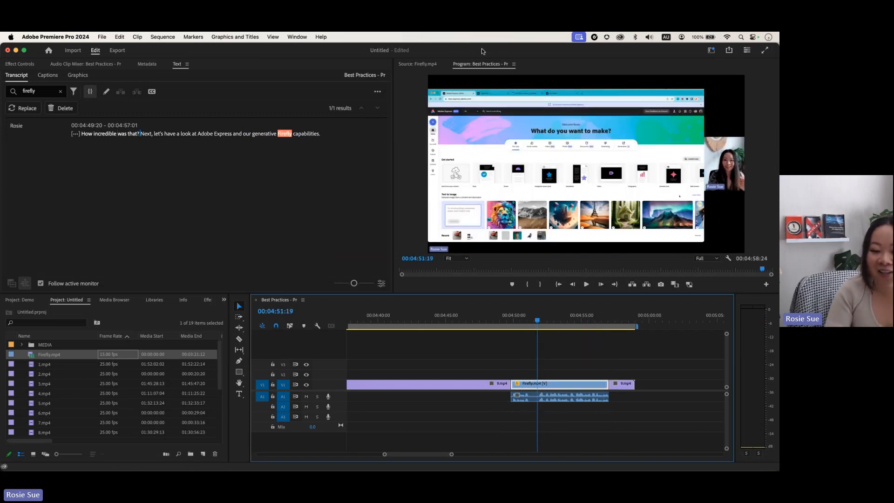
pyautogui.press('space')
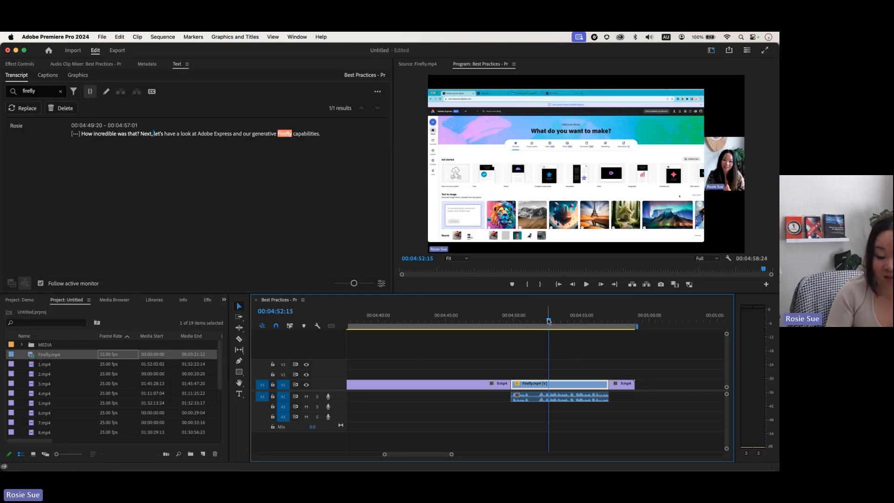
pyautogui.moveTo(551, 321); pyautogui.dragTo(636, 320)
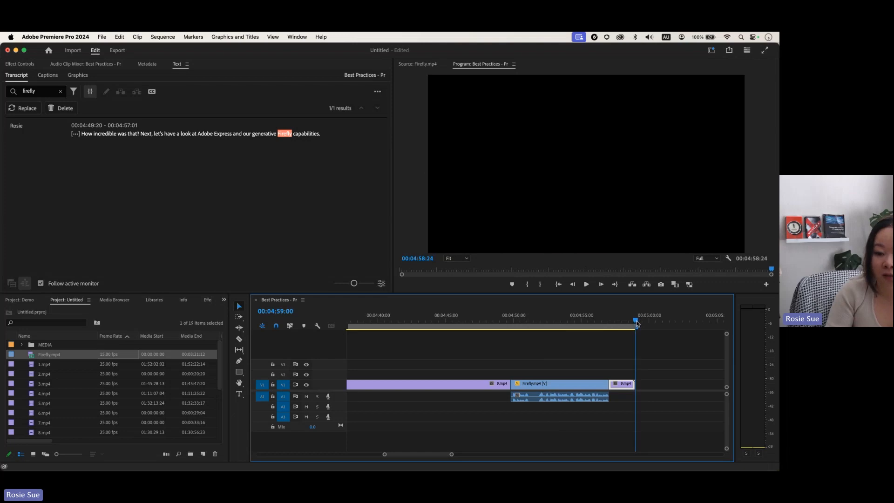
# Step: Load Firefly.mp4 in the Source monitor and find the billboard mock-up passage near 02:38
pyautogui.doubleClick(67, 355)
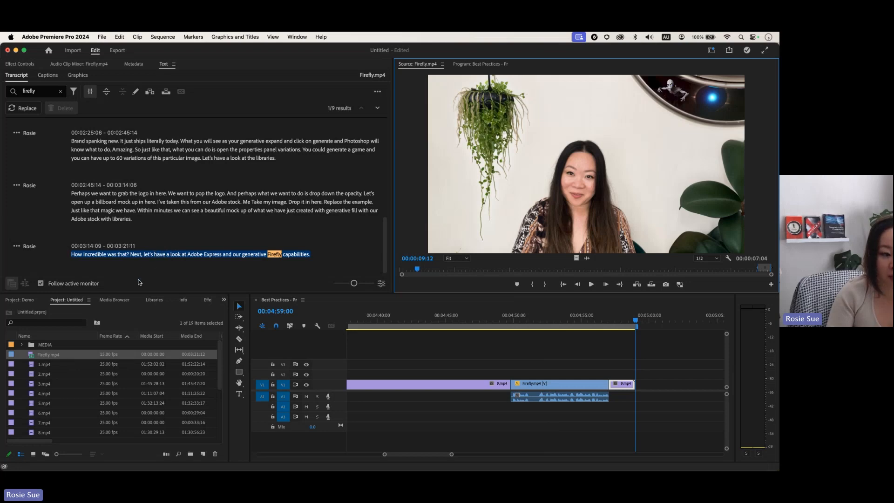
pyautogui.moveTo(418, 270); pyautogui.dragTo(690, 269)
pyautogui.scroll(10, 184, 194)
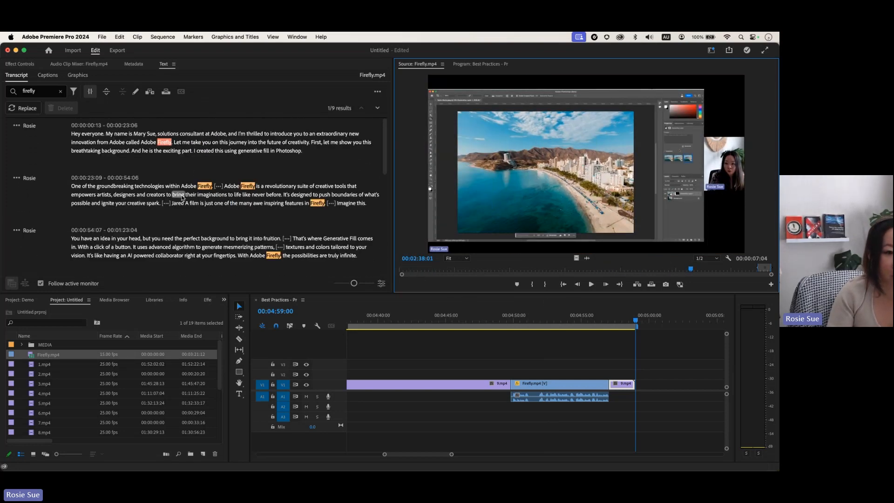
pyautogui.click(36, 92)
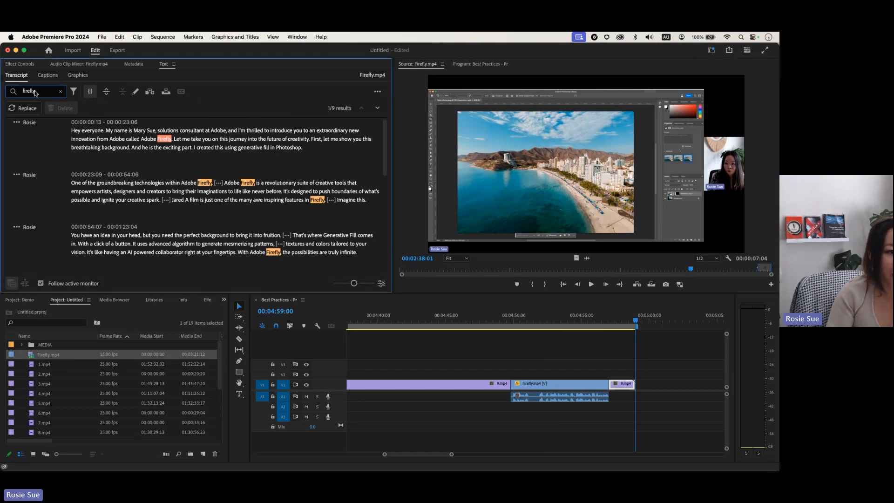
pyautogui.scroll(-5, 205, 169)
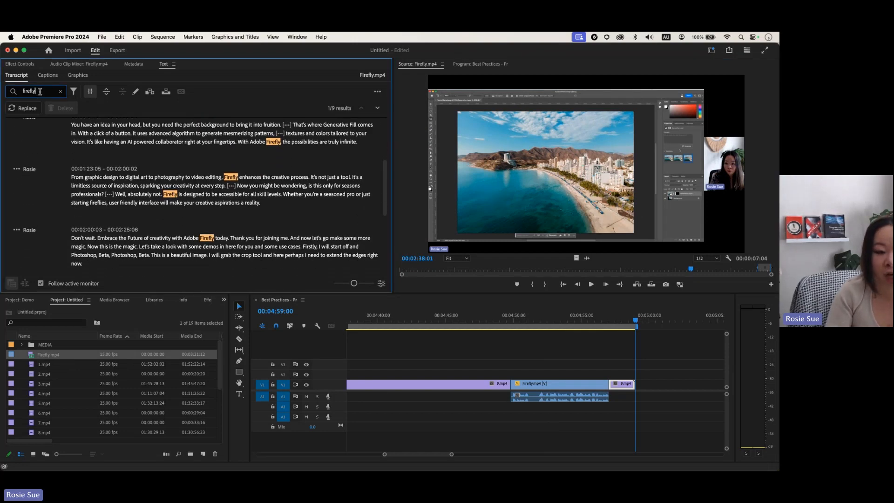
pyautogui.scroll(5, 238, 220)
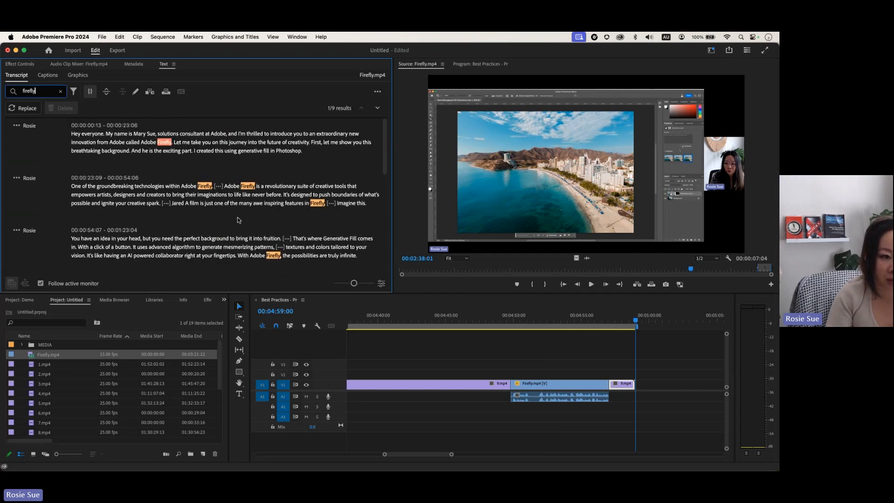
pyautogui.scroll(-10, 238, 219)
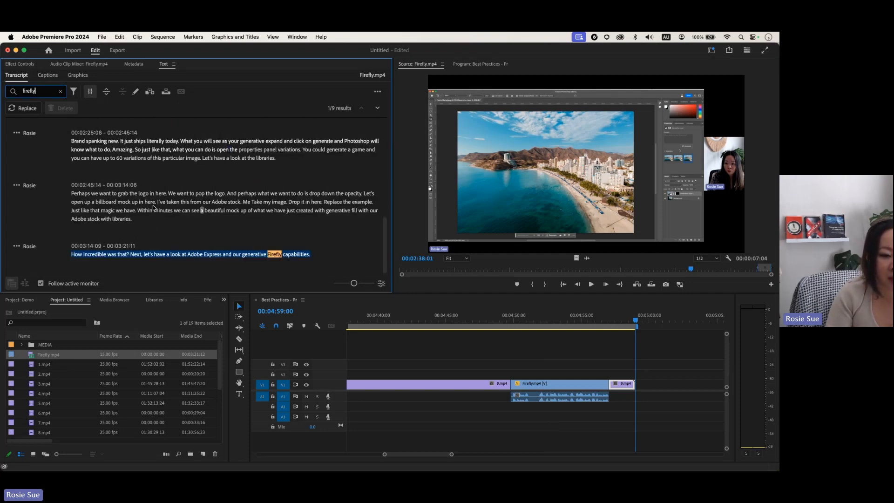
pyautogui.scroll(1, 154, 209)
# Step: Insert the billboard-mockup passage, starting at 'Perhaps', at the end of the sequence
pyautogui.doubleClick(72, 220)
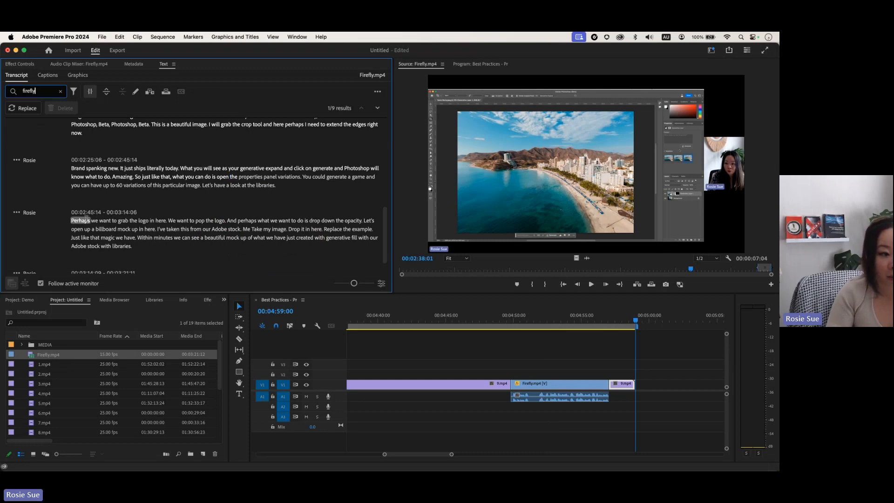
pyautogui.moveTo(71, 221); pyautogui.dragTo(133, 246)
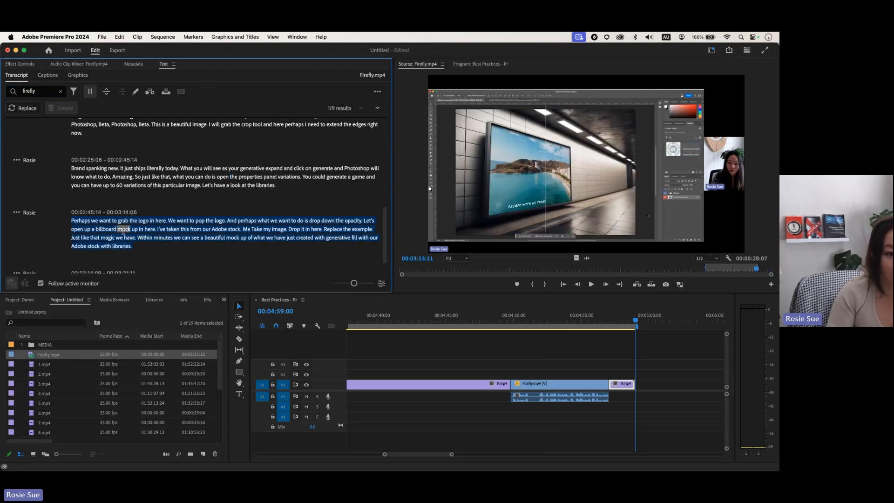
pyautogui.click(149, 93)
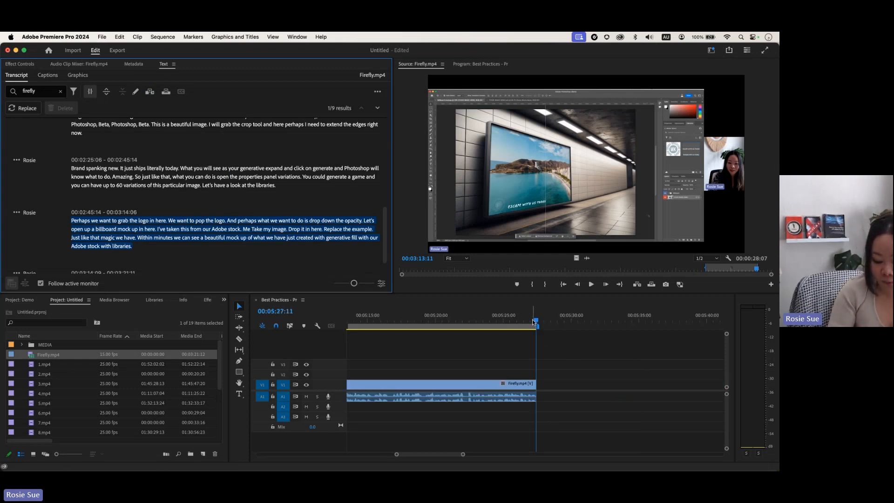
pyautogui.press('-')
pyautogui.press('-')
pyautogui.press('-')
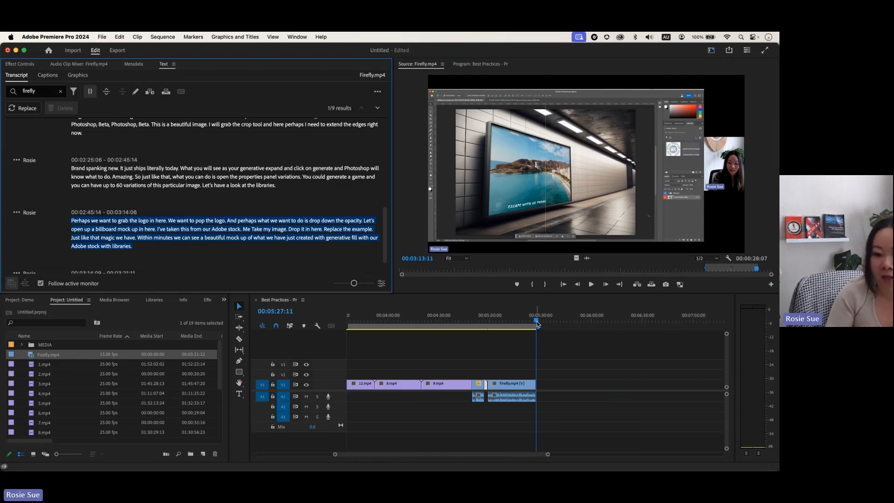
pyautogui.moveTo(537, 322); pyautogui.dragTo(511, 320)
# Step: Scale the billboard-mockup clip up to fill the frame and scrub to around 05:13
pyautogui.click(551, 164)
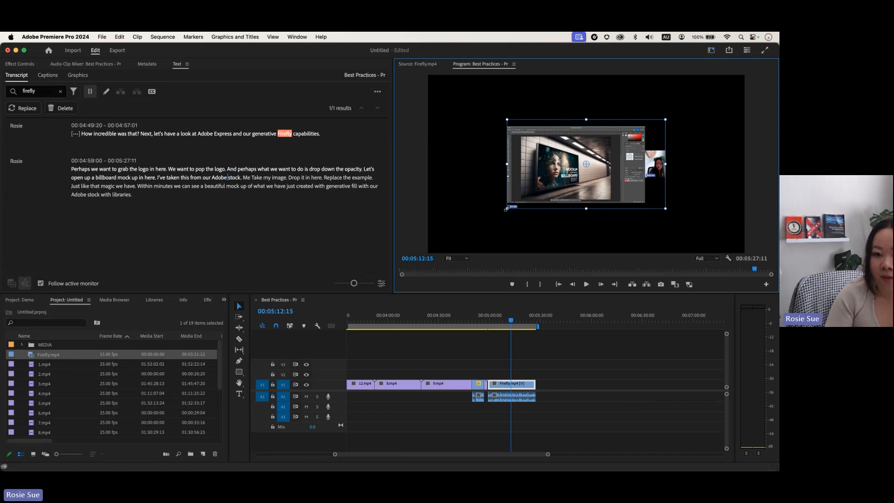
pyautogui.moveTo(506, 209); pyautogui.dragTo(422, 254)
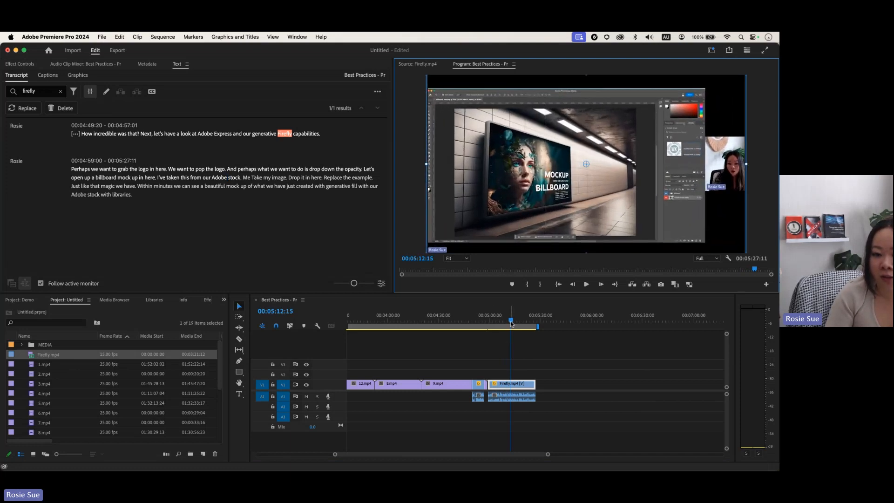
pyautogui.moveTo(511, 323)
pyautogui.mouseDown()
pyautogui.moveTo(495, 321)
pyautogui.moveTo(512, 322)
pyautogui.mouseUp()
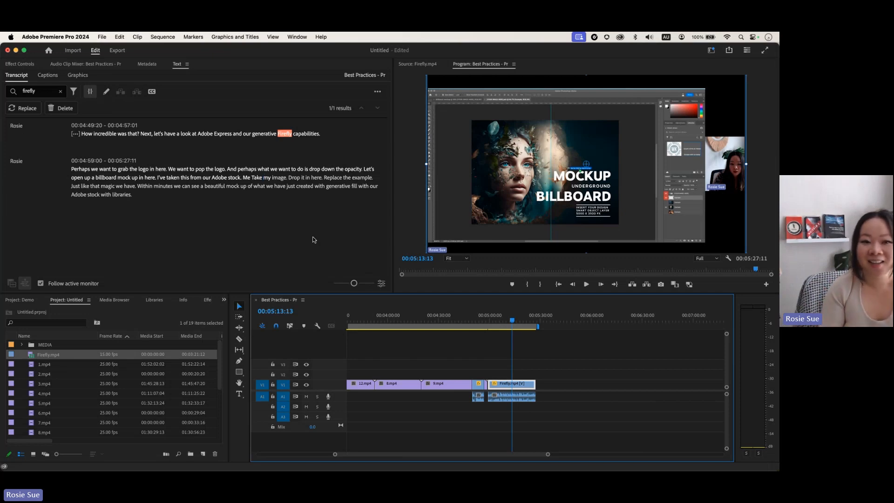
# Step: Edit the transcript search and zoom the timeline in at the first Firefly clip's end
pyautogui.click(36, 90)
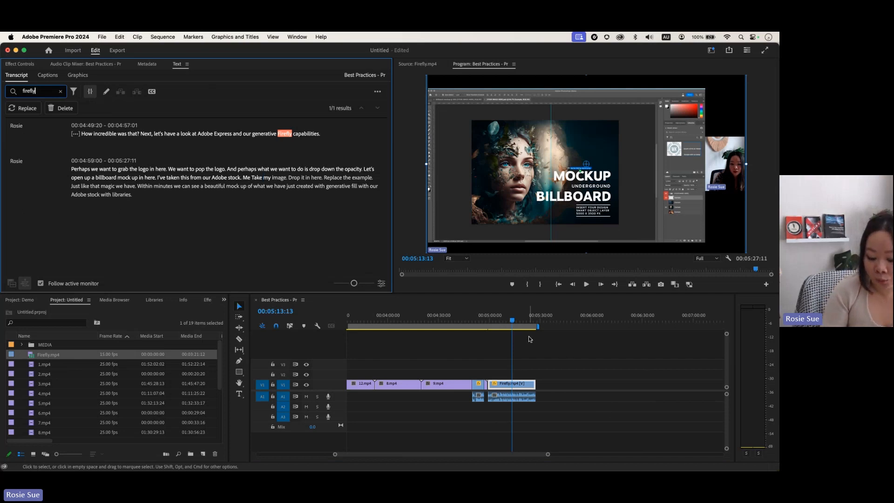
pyautogui.write('-')
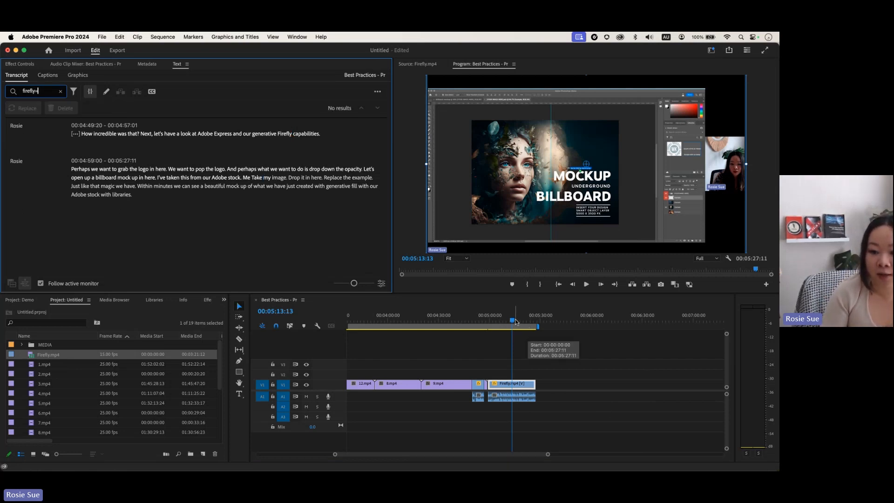
pyautogui.click(513, 321)
pyautogui.press('=')
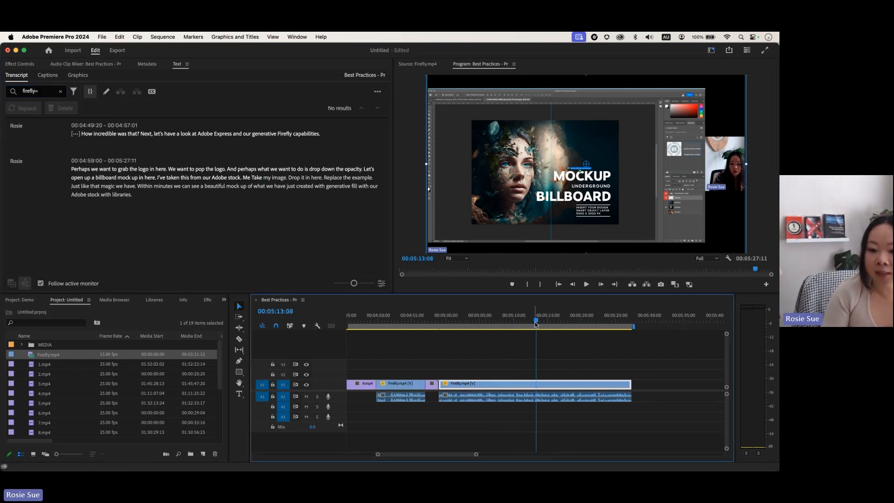
pyautogui.moveTo(537, 321)
pyautogui.mouseDown()
pyautogui.moveTo(431, 317)
pyautogui.moveTo(475, 324)
pyautogui.mouseUp()
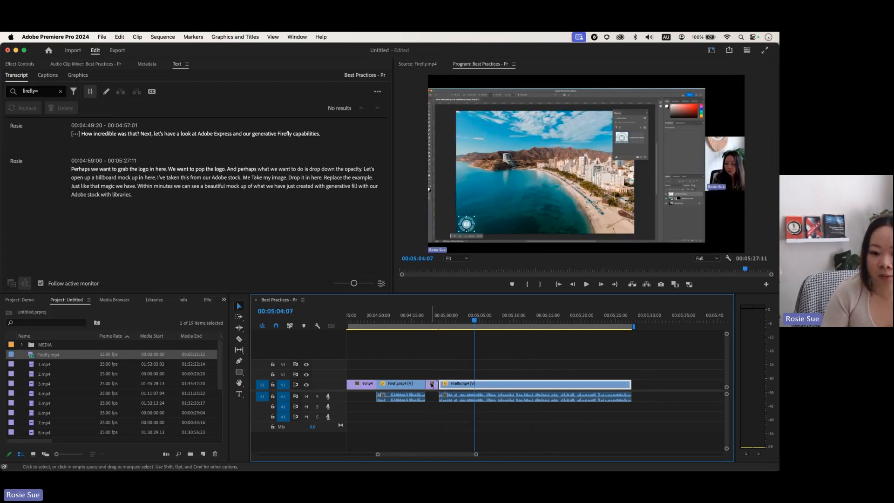
# Step: Move the short V1 clip to V3, ripple-delete the gap, and select the next transcript paragraph
pyautogui.moveTo(432, 385); pyautogui.dragTo(373, 364)
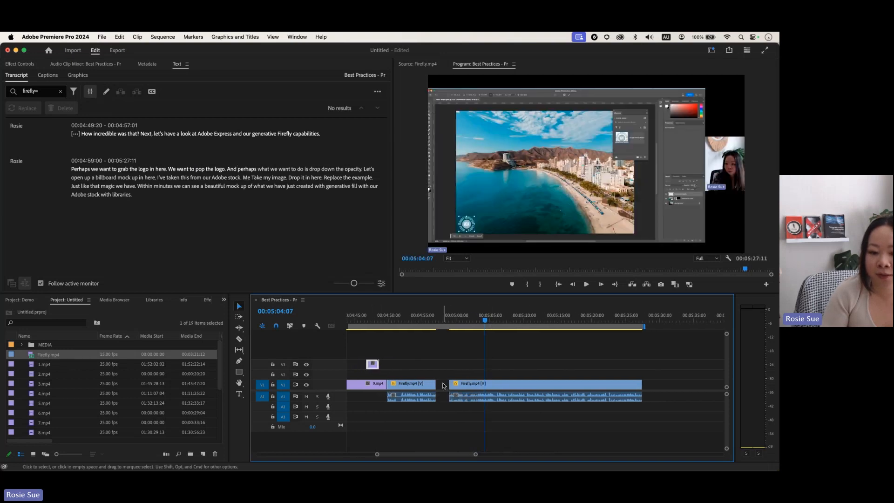
pyautogui.rightClick(442, 386)
pyautogui.click(459, 391)
pyautogui.click(433, 321)
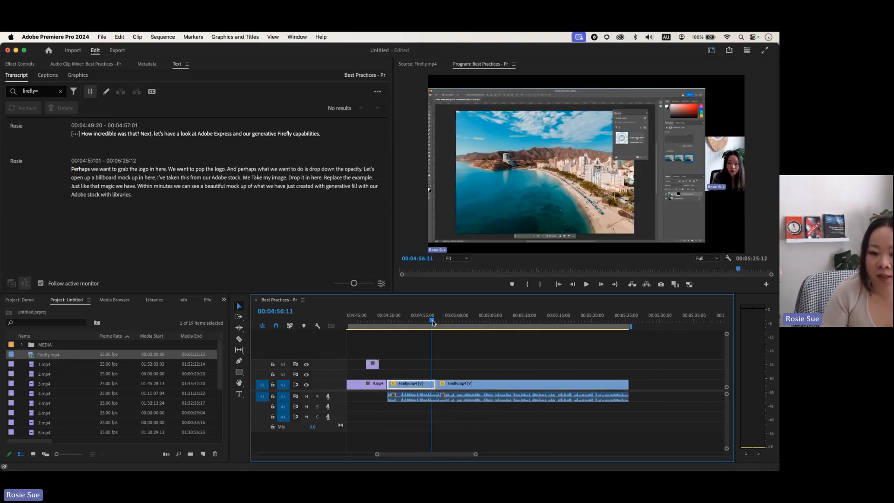
pyautogui.moveTo(432, 322); pyautogui.dragTo(469, 326)
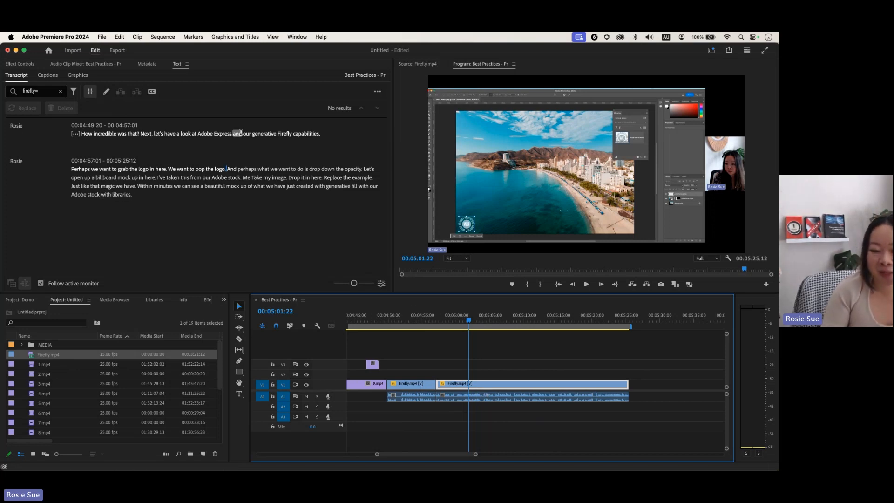
pyautogui.click(149, 177)
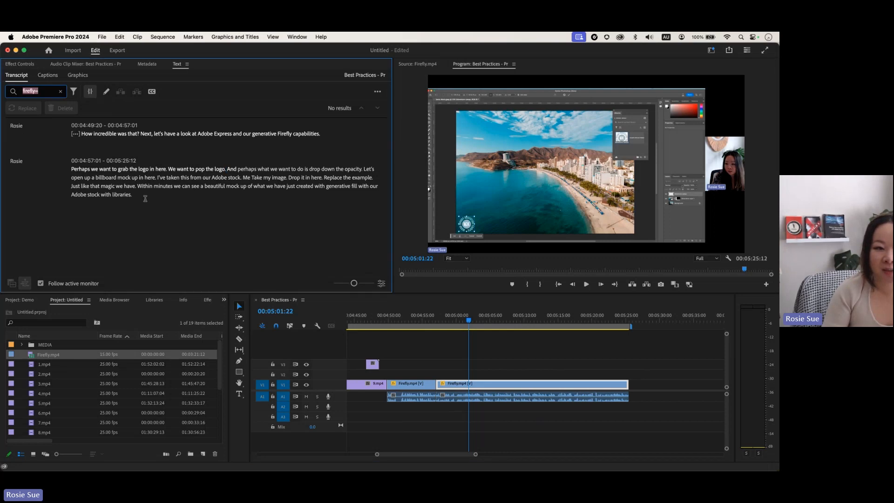
pyautogui.moveTo(145, 198); pyautogui.dragTo(70, 171)
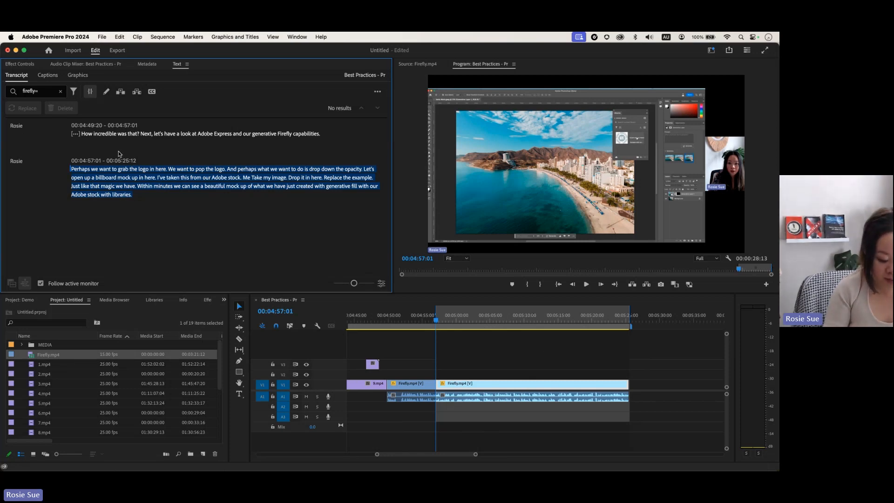
# Step: Delete the selected paragraph's footage and paste the Firefly footage at 00:04:49:20
pyautogui.press('Delete')
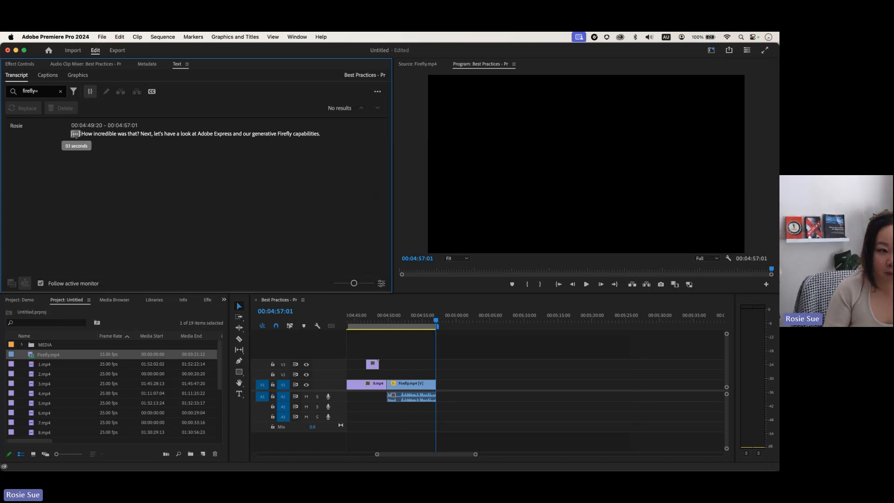
pyautogui.click(71, 134)
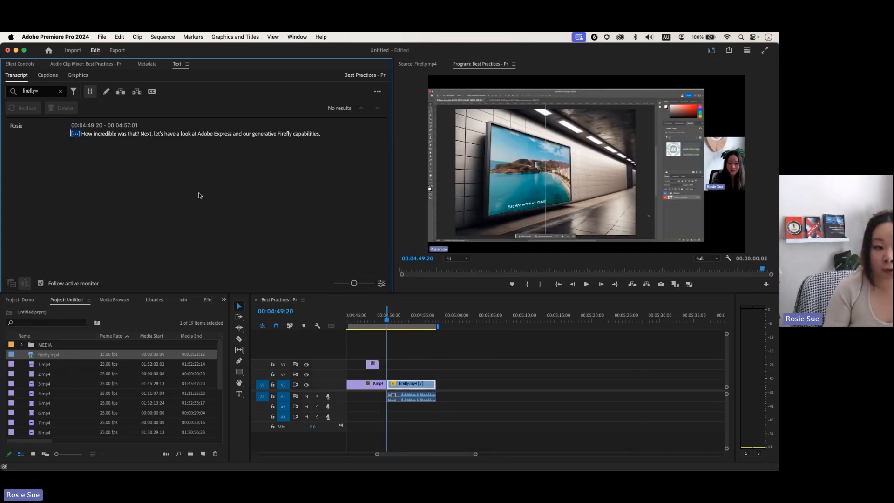
pyautogui.press('super+v')
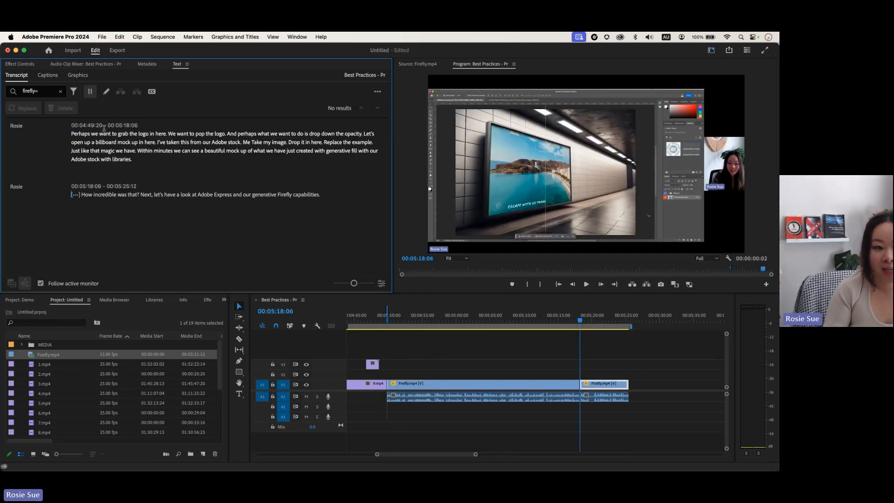
pyautogui.click(488, 347)
pyautogui.press('-')
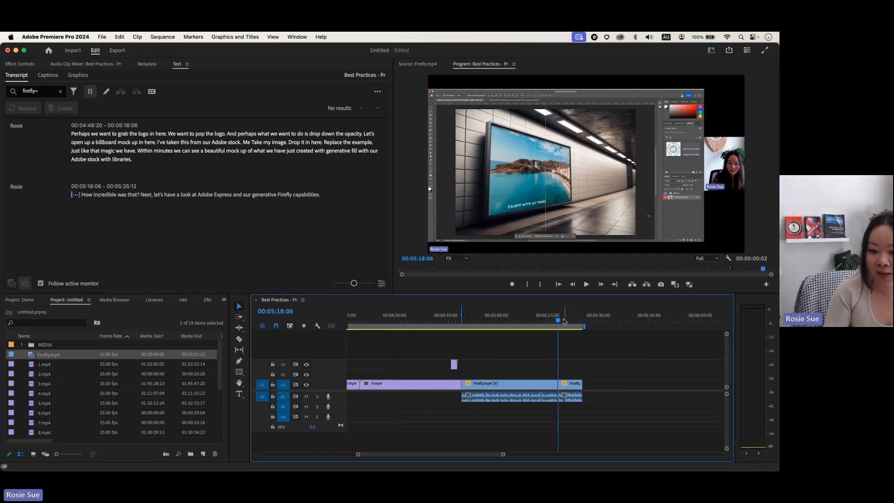
pyautogui.moveTo(558, 320)
pyautogui.mouseDown()
pyautogui.moveTo(570, 321)
pyautogui.moveTo(548, 327)
pyautogui.mouseUp()
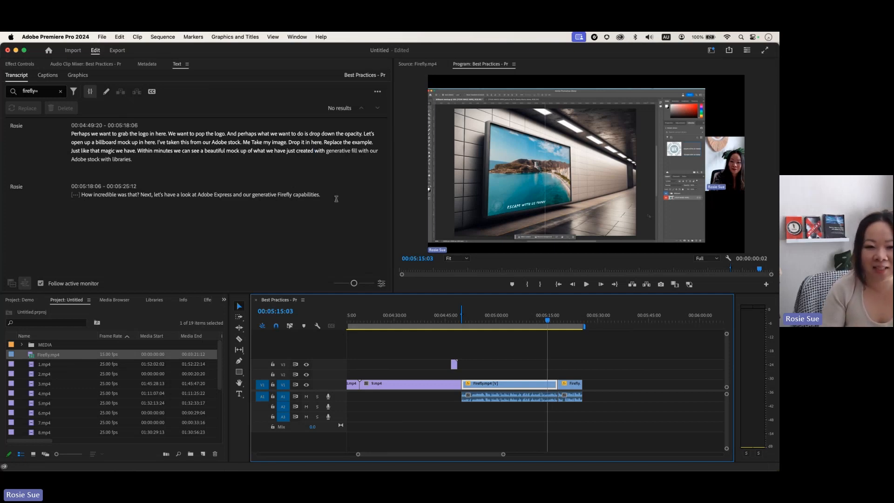
# Step: Select the second transcript paragraph and review the billboard-mockup footage around 05:20
pyautogui.moveTo(335, 197); pyautogui.dragTo(74, 195)
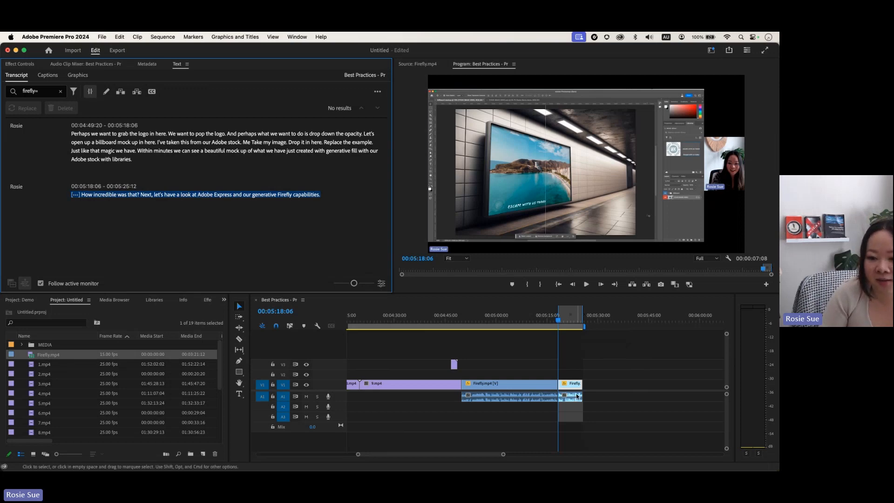
pyautogui.click(319, 188)
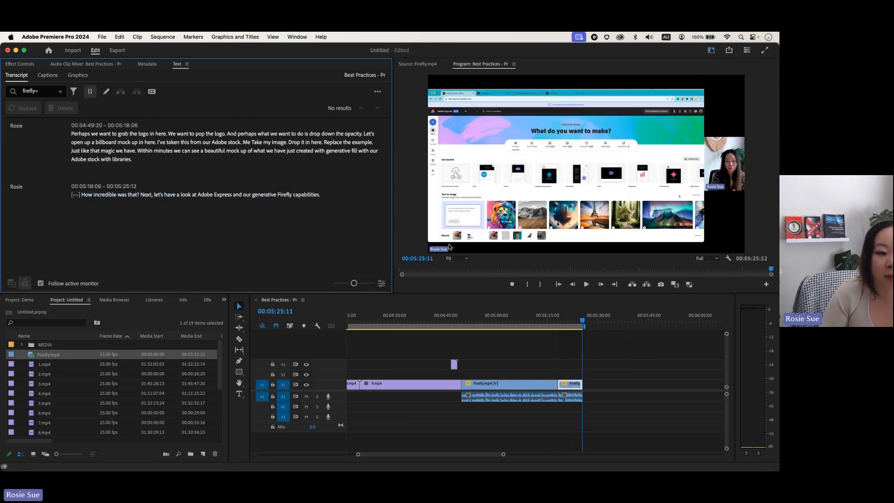
pyautogui.moveTo(583, 320); pyautogui.dragTo(527, 321)
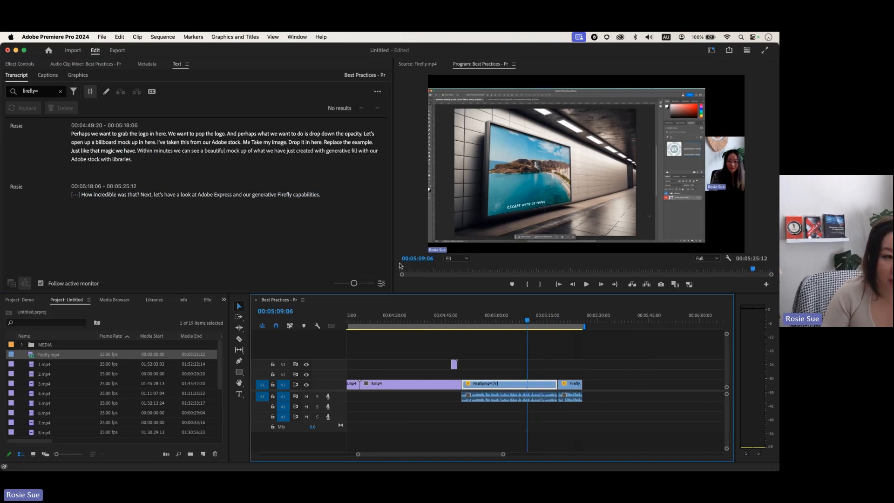
# Step: Clear the 'firefly' search and filter the transcript to Filler words
pyautogui.click(55, 94)
pyautogui.click(61, 92)
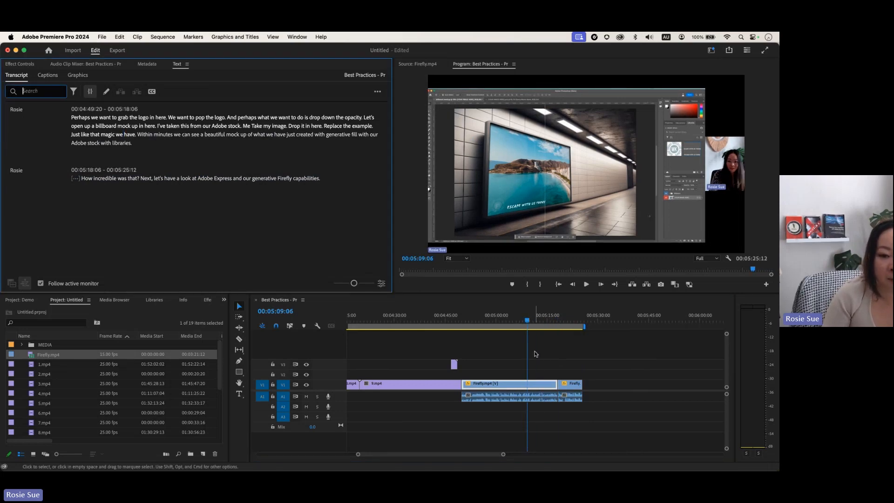
pyautogui.moveTo(527, 321)
pyautogui.mouseDown()
pyautogui.moveTo(560, 324)
pyautogui.moveTo(527, 321)
pyautogui.mouseUp()
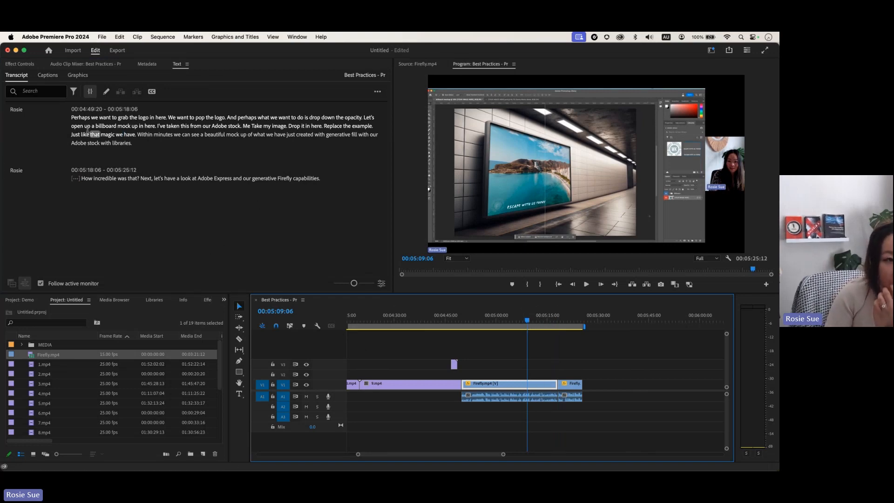
pyautogui.click(75, 95)
pyautogui.click(74, 93)
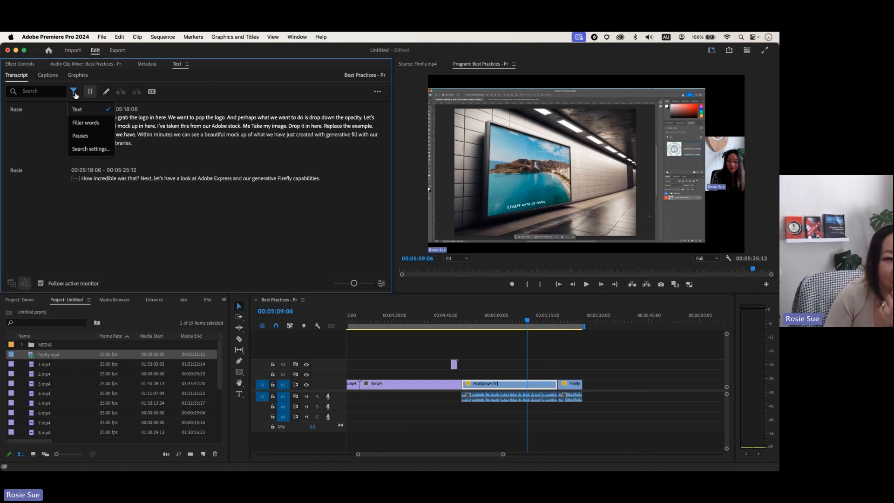
pyautogui.click(96, 125)
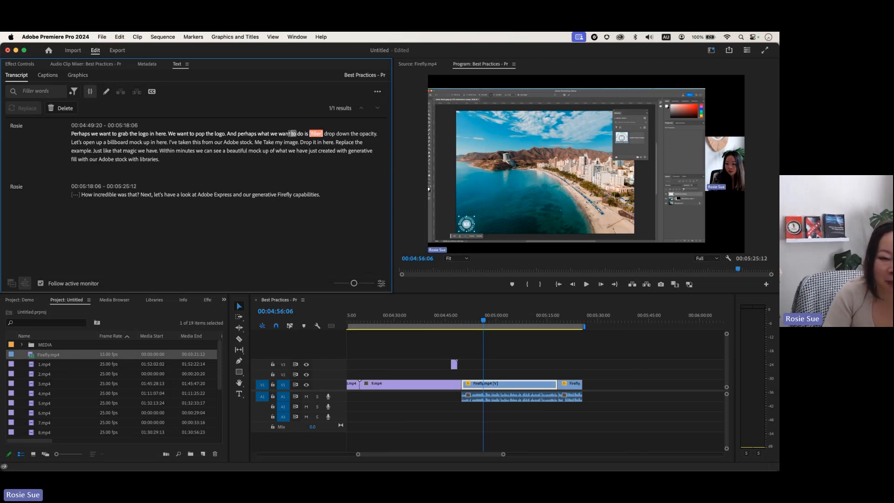
# Step: Preview the filler after 'what we want to do is' and extract all filler words
pyautogui.click(231, 134)
pyautogui.press('space')
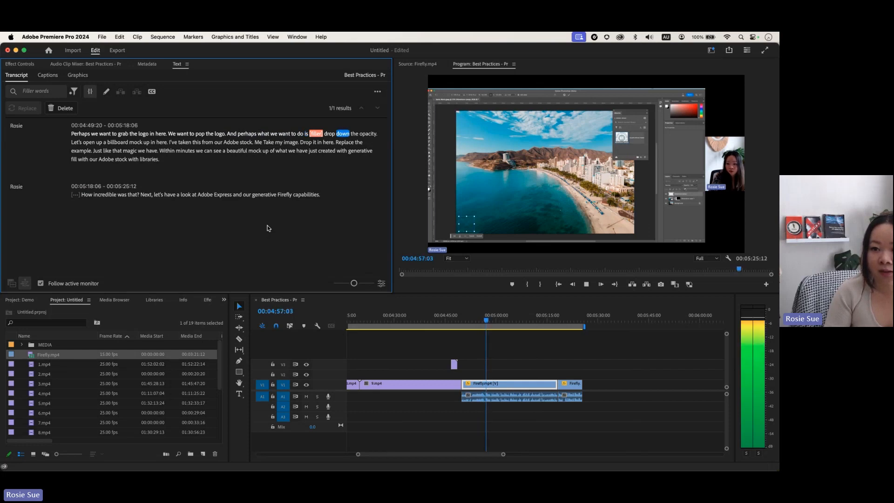
pyautogui.press('space')
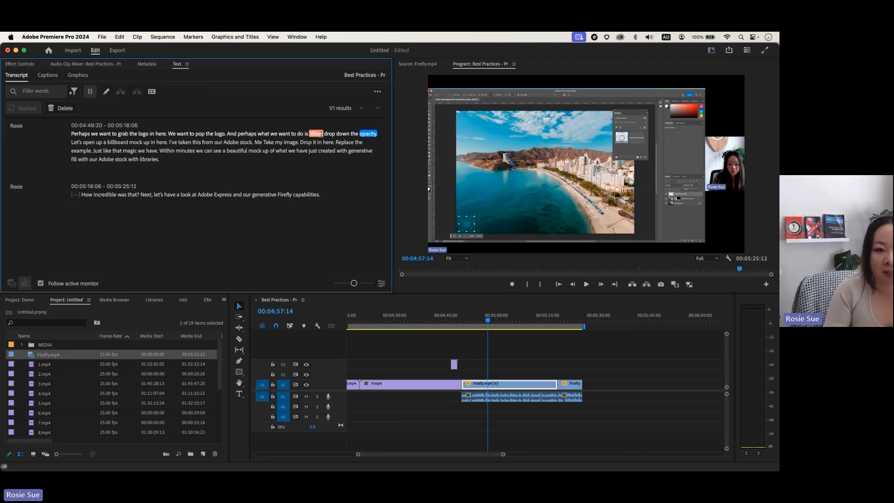
pyautogui.click(63, 109)
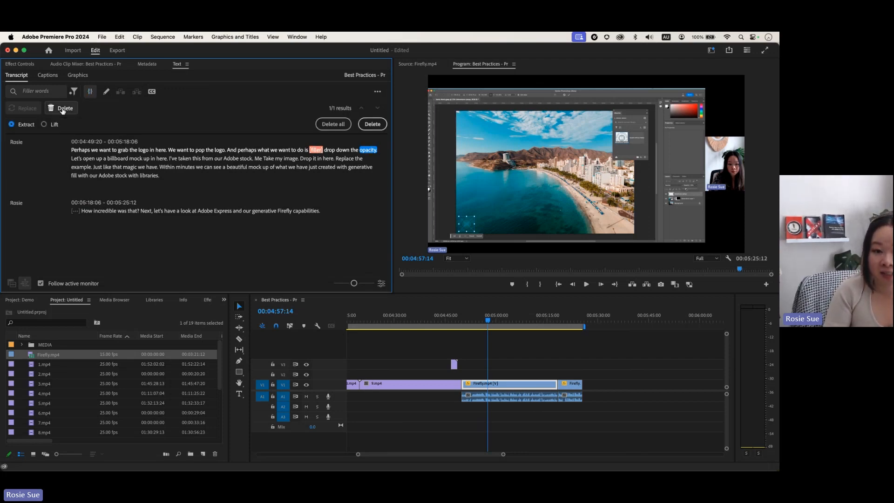
pyautogui.click(332, 123)
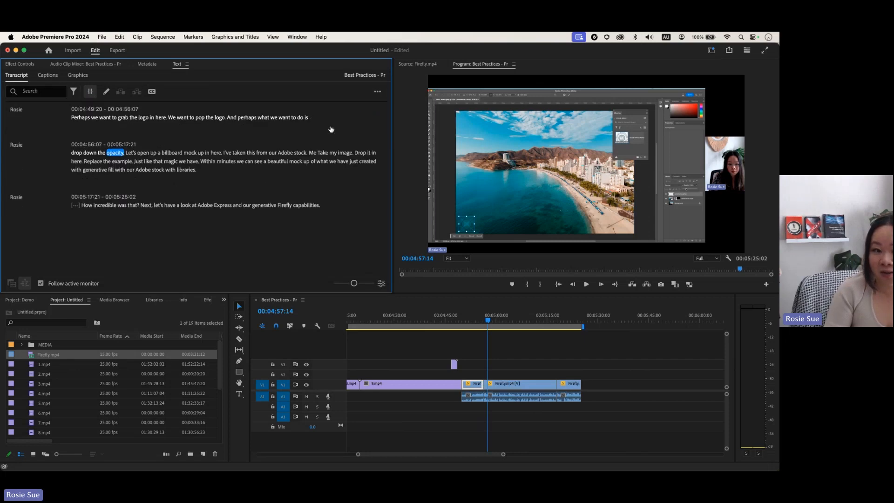
pyautogui.click(483, 320)
# Step: Play back over the removed filler word, then filter the transcript for Pauses and confirm 'No results'
pyautogui.press('space')
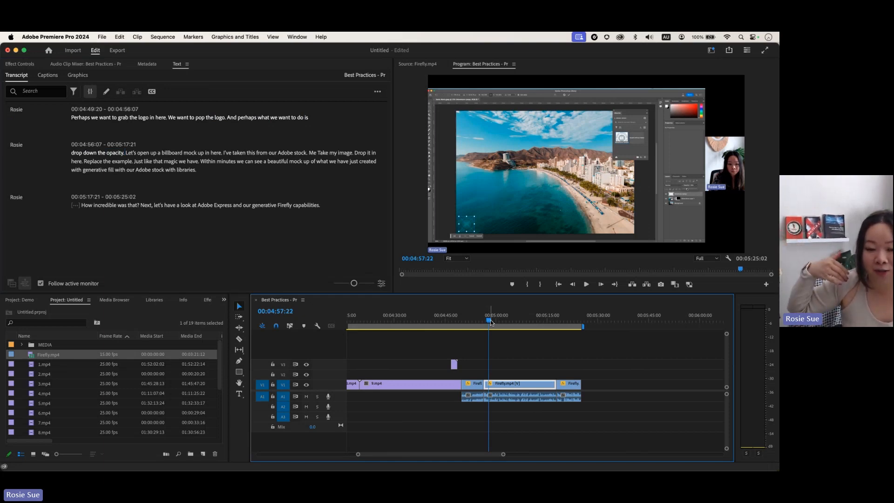
pyautogui.click(74, 92)
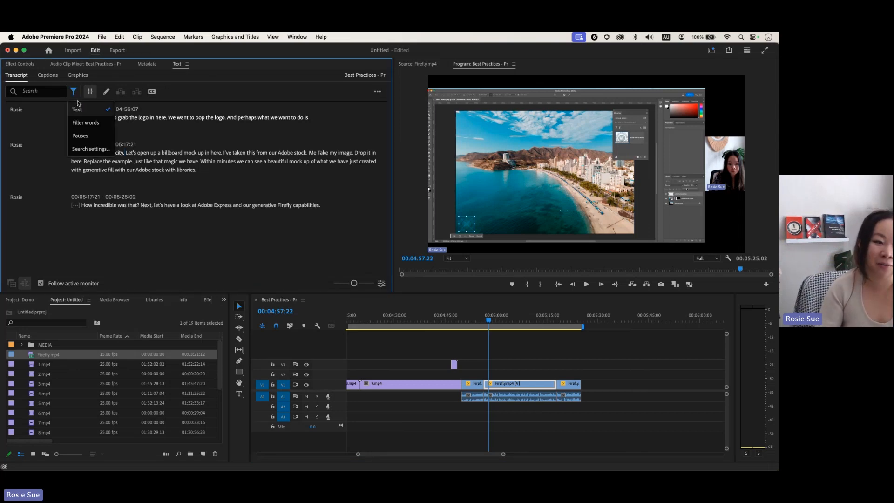
pyautogui.click(100, 139)
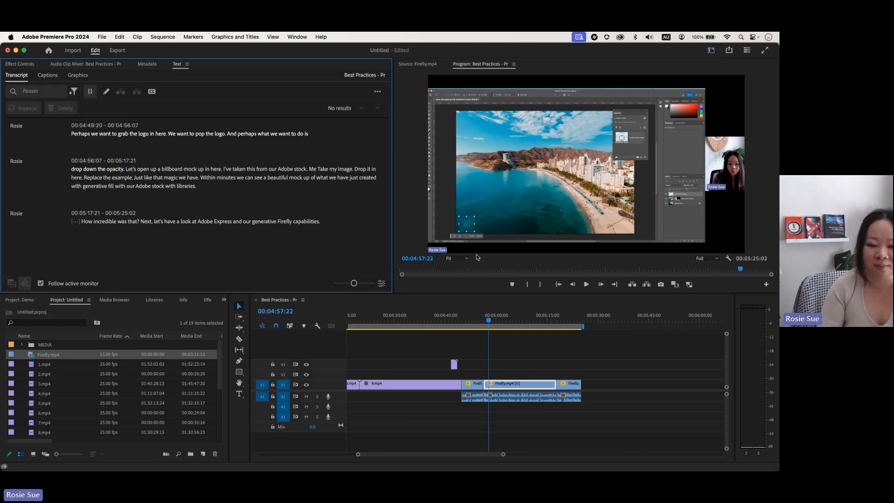
pyautogui.click(73, 92)
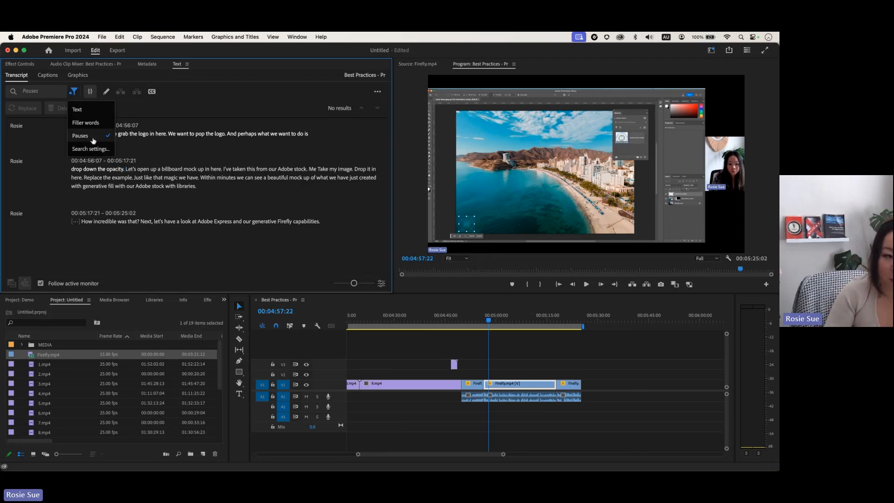
pyautogui.click(74, 92)
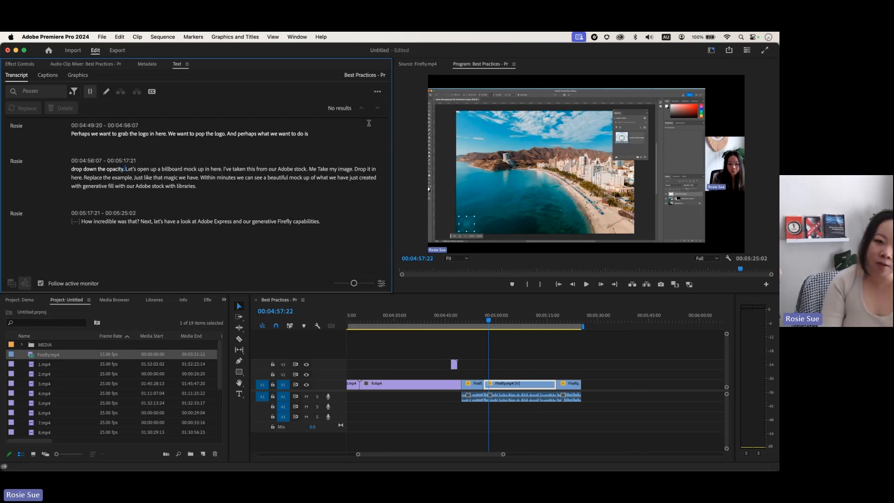
pyautogui.click(376, 93)
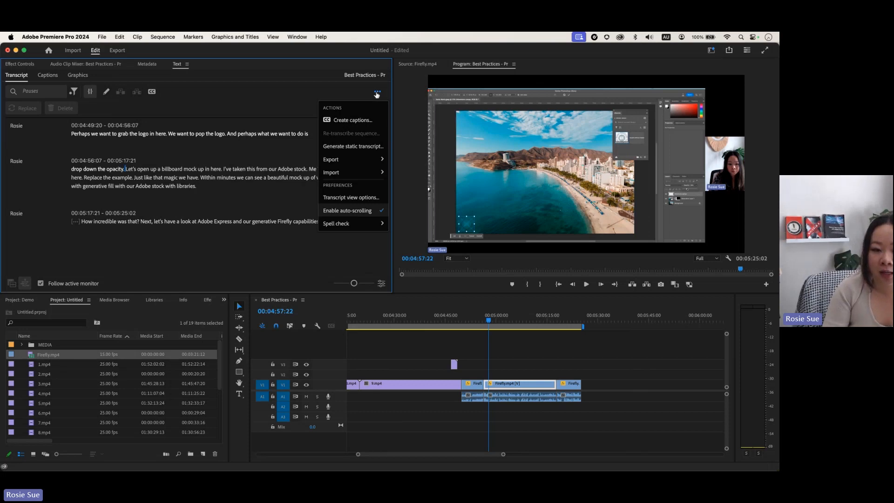
pyautogui.moveTo(362, 162)
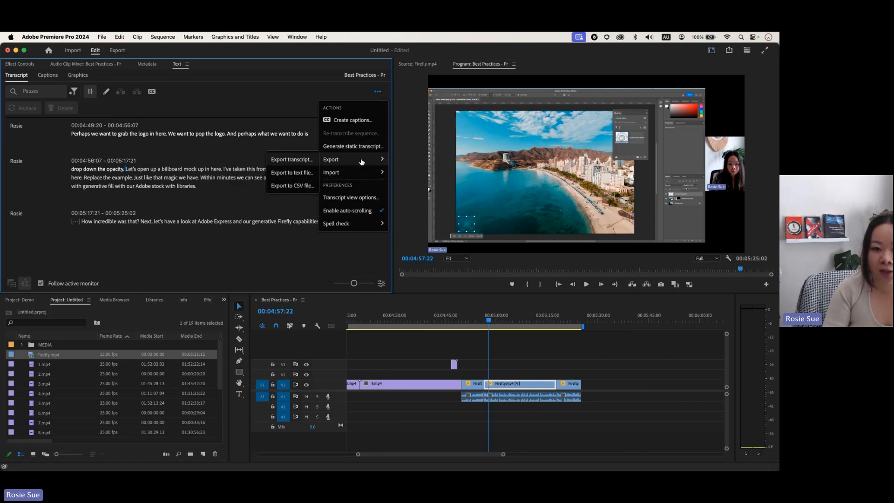
pyautogui.click(301, 159)
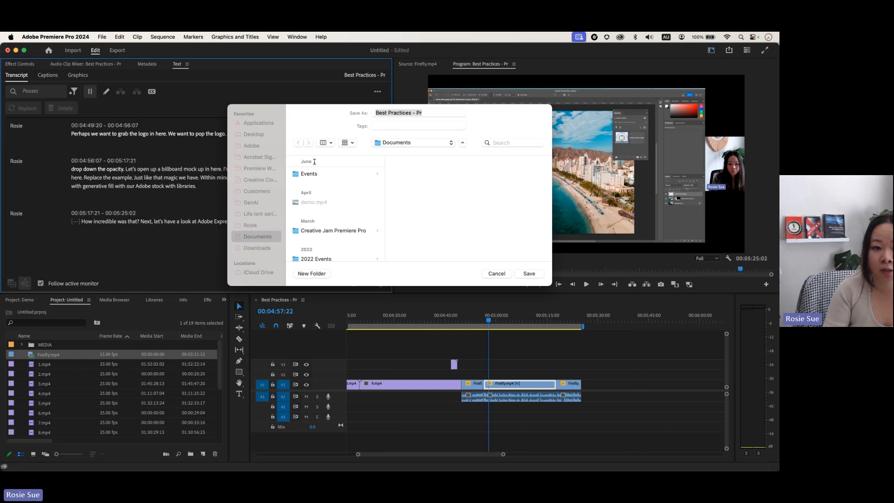
pyautogui.click(498, 274)
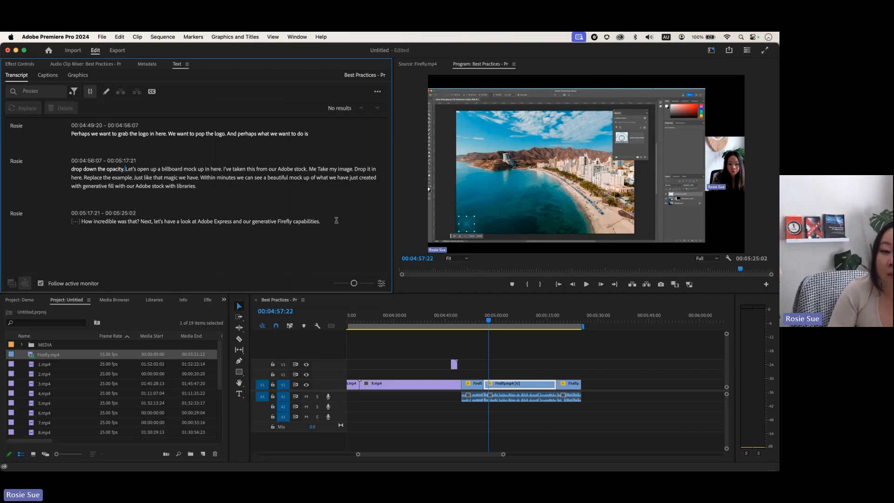
# Step: Select the transcript's last word and start creating captions with the Subtitle default preset
pyautogui.doubleClick(315, 219)
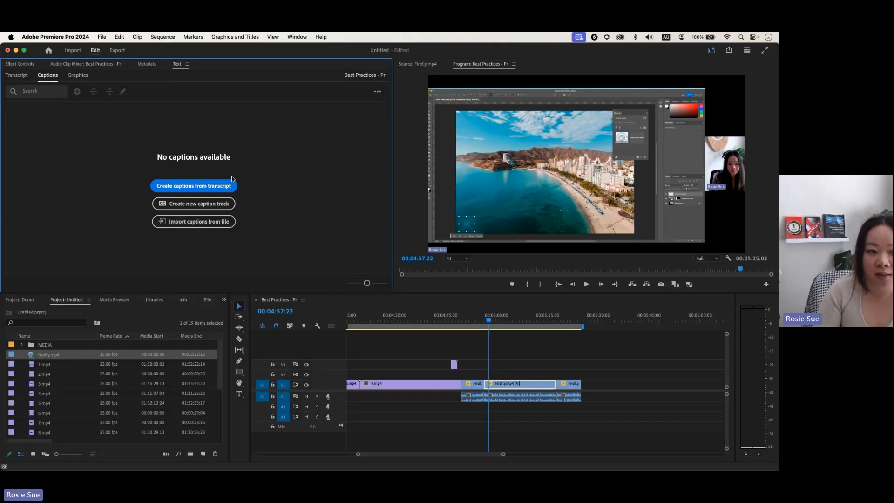
pyautogui.click(204, 185)
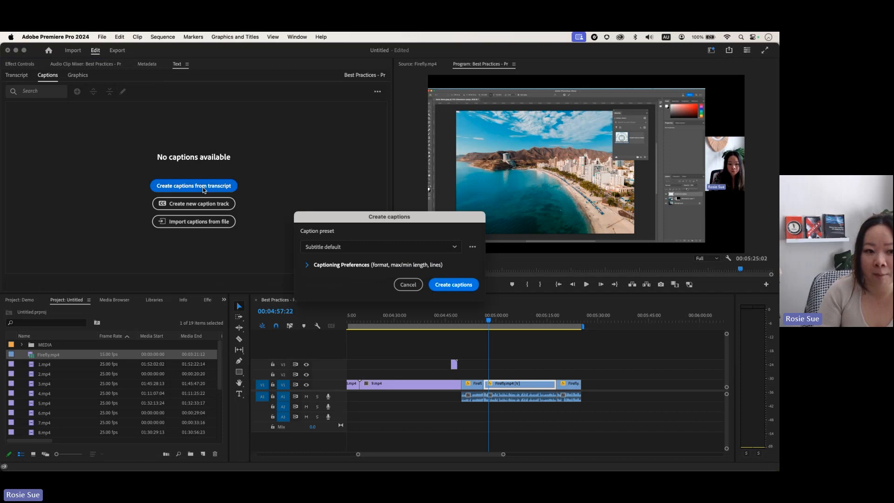
# Step: Generate the subtitle captions and scrub through the early captions across the Firefly section
pyautogui.click(468, 287)
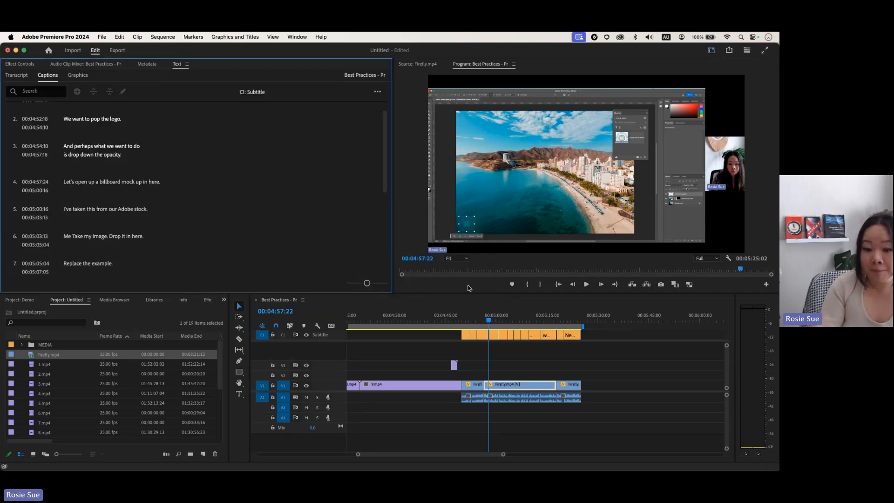
pyautogui.click(492, 321)
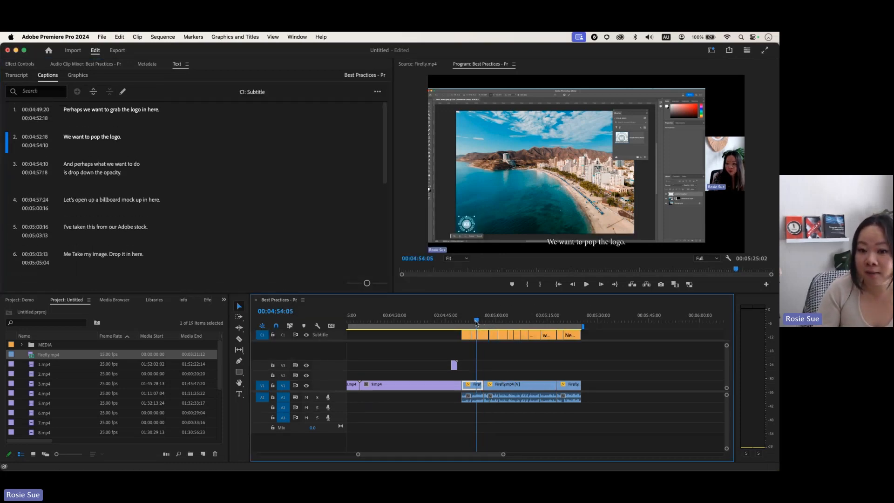
pyautogui.moveTo(492, 321)
pyautogui.mouseDown()
pyautogui.moveTo(569, 322)
pyautogui.moveTo(479, 318)
pyautogui.moveTo(497, 320)
pyautogui.mouseUp()
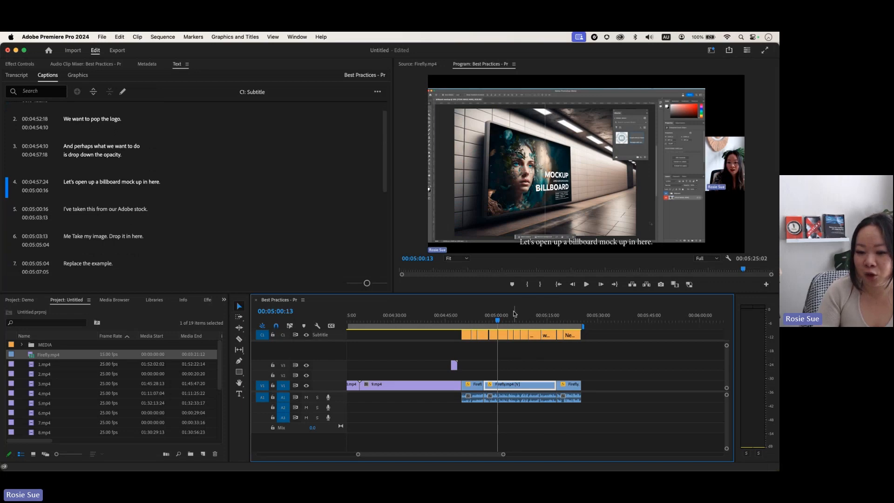
# Step: Play and stop the sequence, then open caption 2, 'We want to pop the logo.', for editing
pyautogui.press('space')
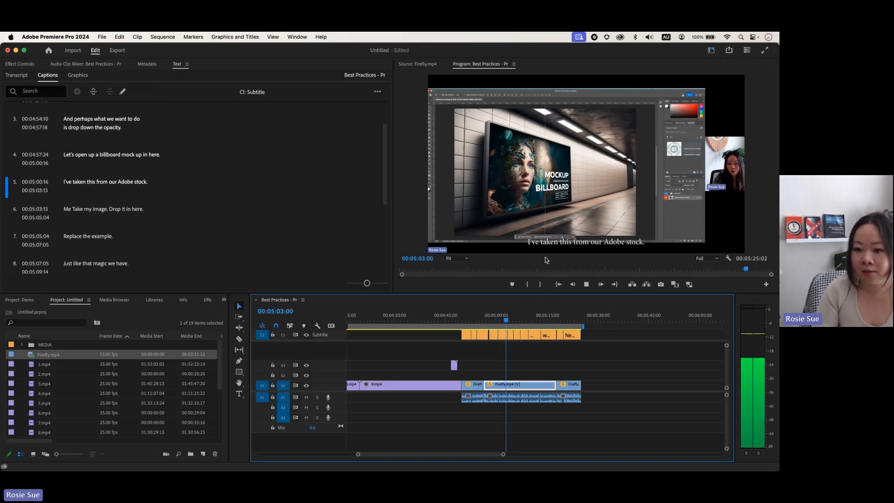
pyautogui.press('space')
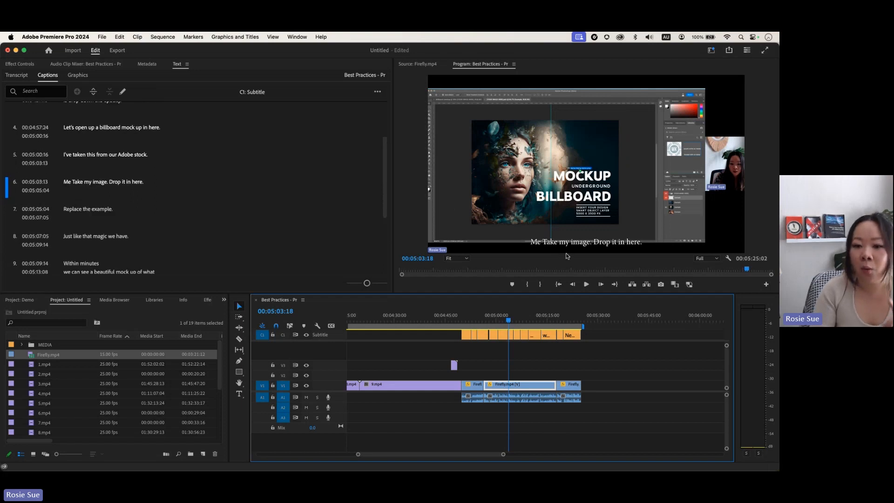
pyautogui.scroll(3, 169, 196)
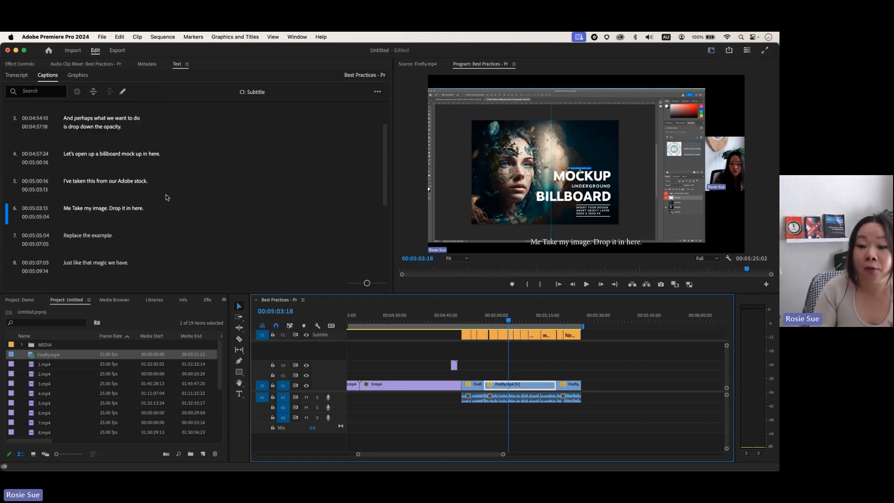
pyautogui.doubleClick(104, 137)
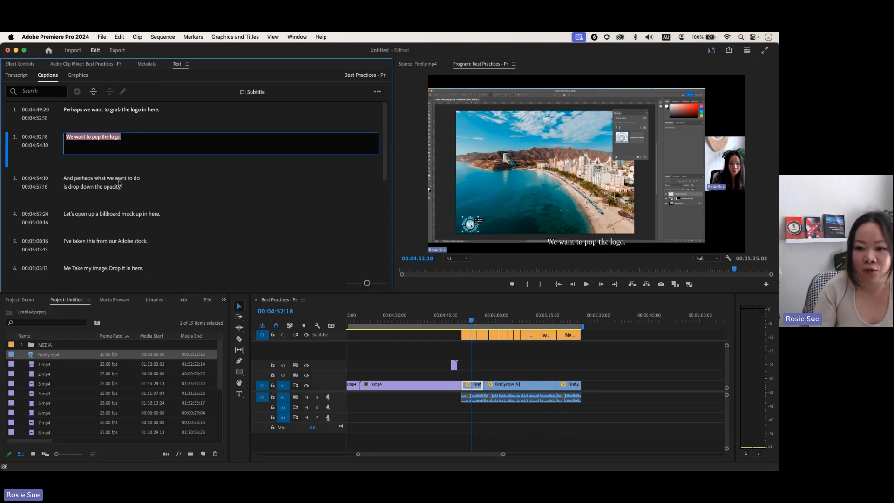
# Step: Open Essential Graphics, select the caption text, and change its font to Monaco
pyautogui.click(569, 244)
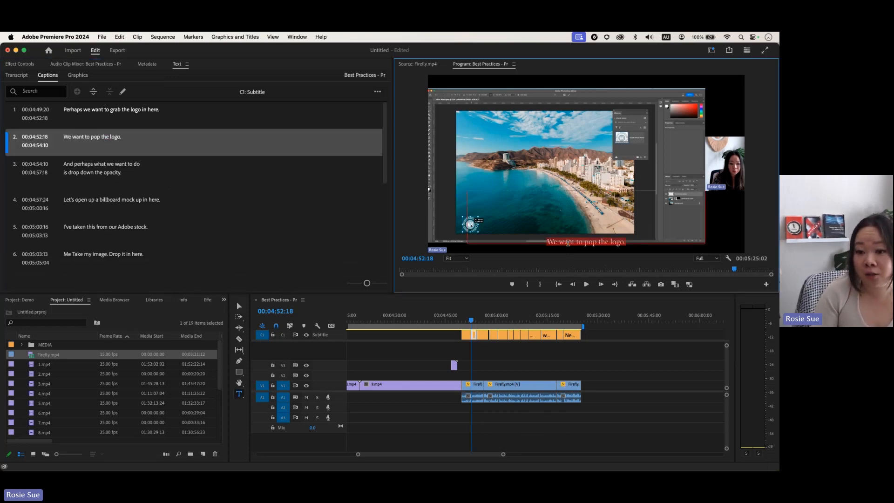
pyautogui.click(292, 38)
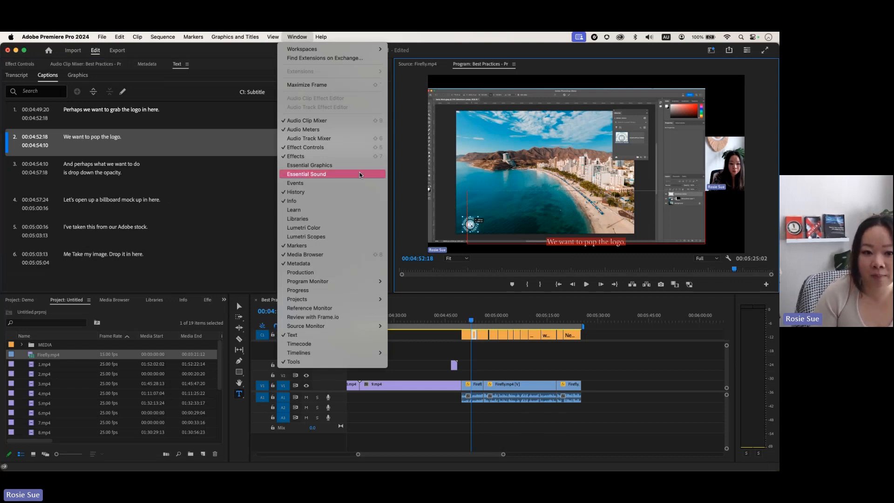
pyautogui.click(358, 166)
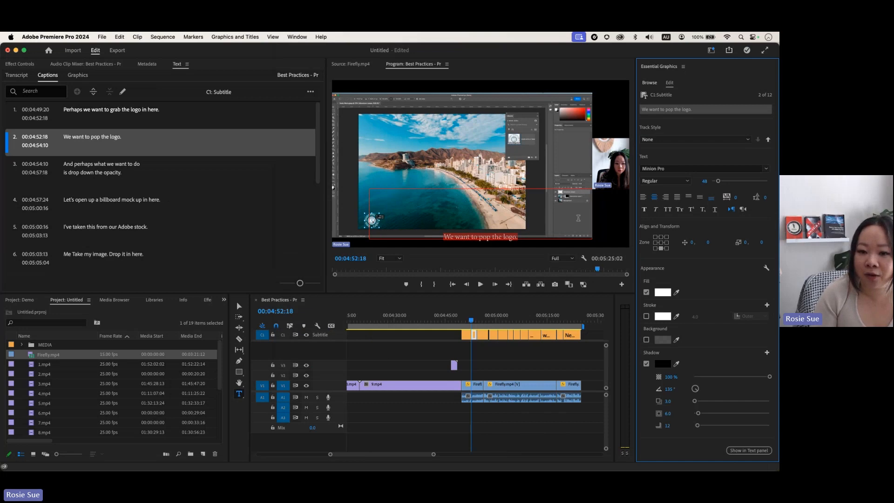
pyautogui.click(473, 239)
pyautogui.moveTo(443, 236); pyautogui.dragTo(518, 236)
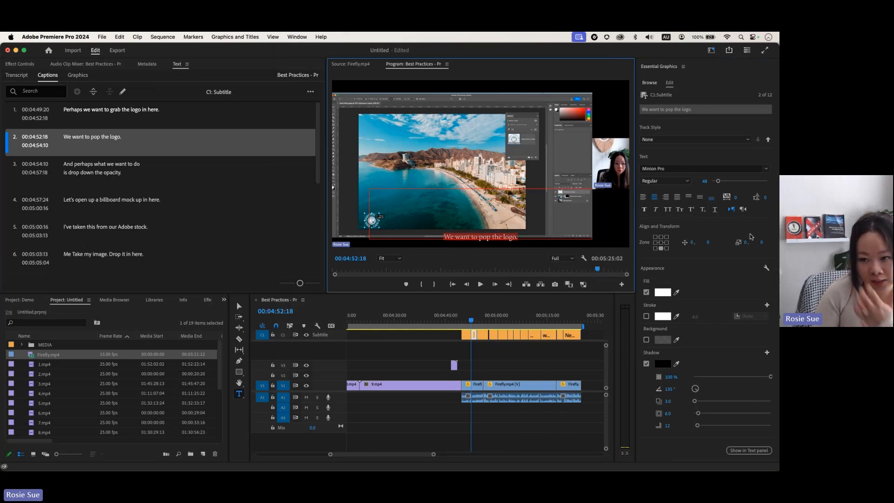
pyautogui.click(766, 170)
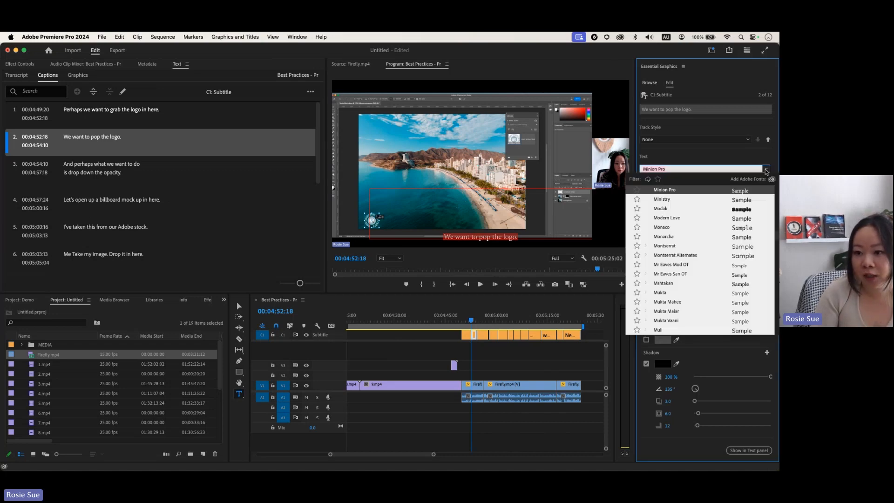
pyautogui.click(744, 228)
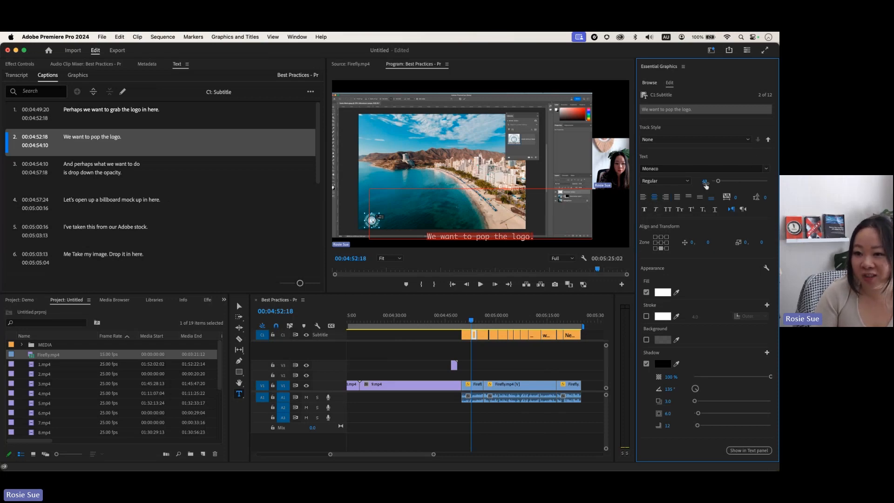
# Step: Set the caption size to 56 with a blue text fill
pyautogui.moveTo(718, 181); pyautogui.dragTo(719, 182)
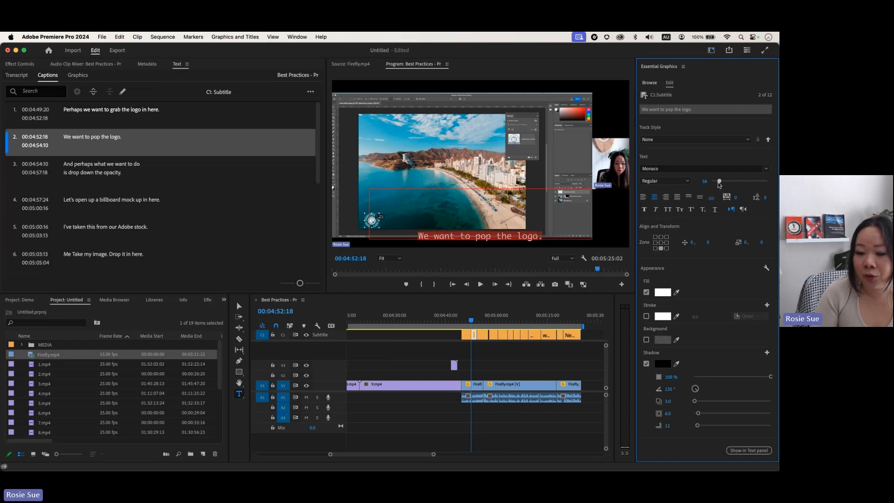
pyautogui.click(662, 293)
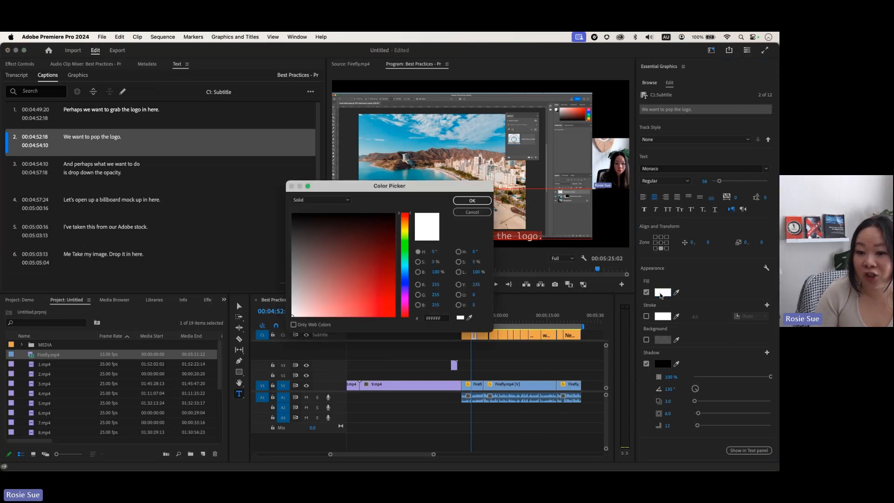
pyautogui.click(406, 283)
pyautogui.moveTo(388, 263)
pyautogui.mouseDown()
pyautogui.moveTo(385, 233)
pyautogui.moveTo(363, 279)
pyautogui.moveTo(372, 266)
pyautogui.mouseUp()
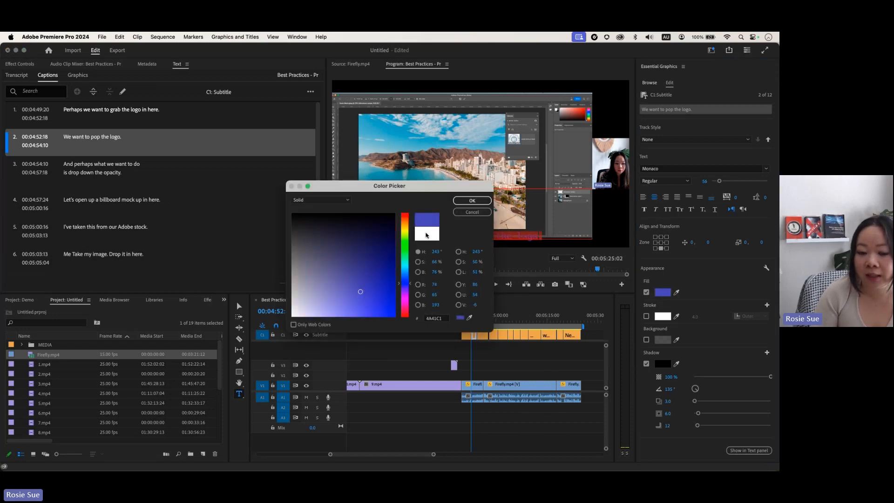
pyautogui.click(472, 200)
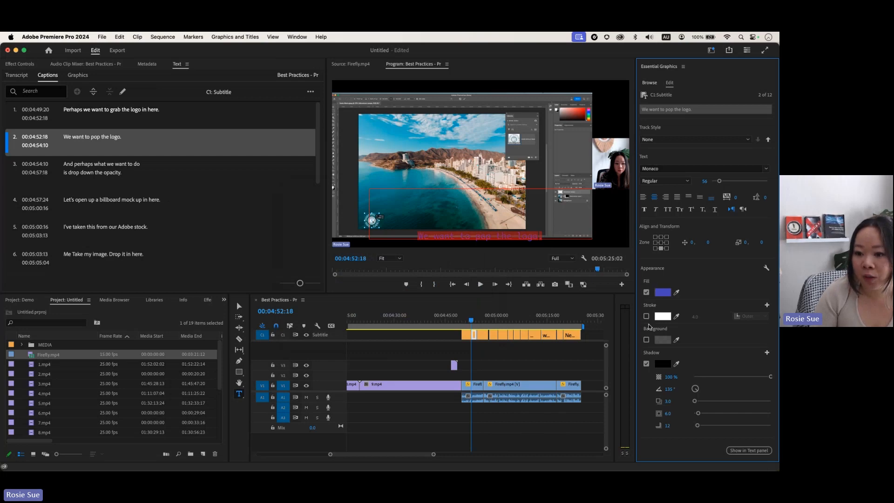
# Step: Add a white background box behind the caption and preview the styled result
pyautogui.click(646, 340)
pyautogui.click(662, 341)
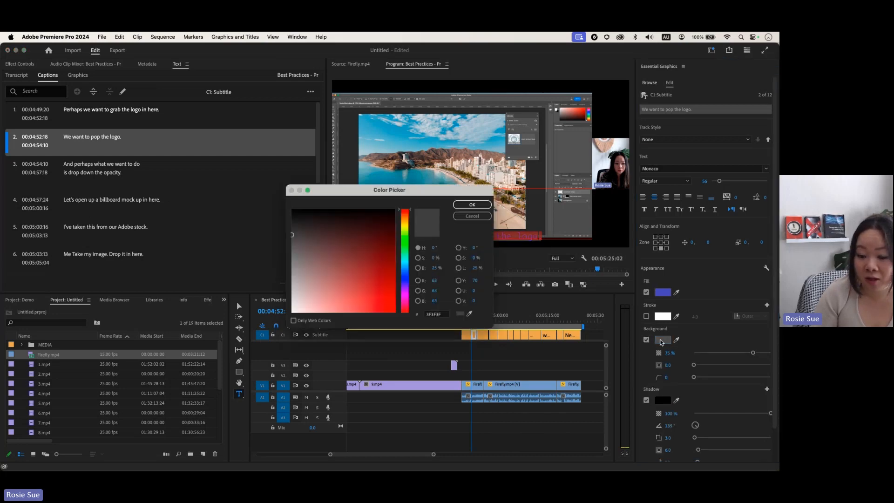
pyautogui.moveTo(309, 214); pyautogui.dragTo(288, 312)
pyautogui.click(477, 204)
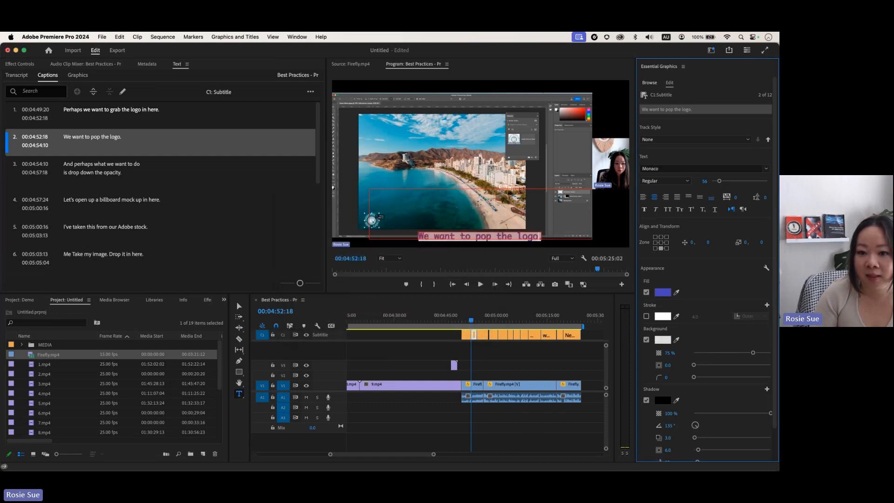
pyautogui.click(450, 235)
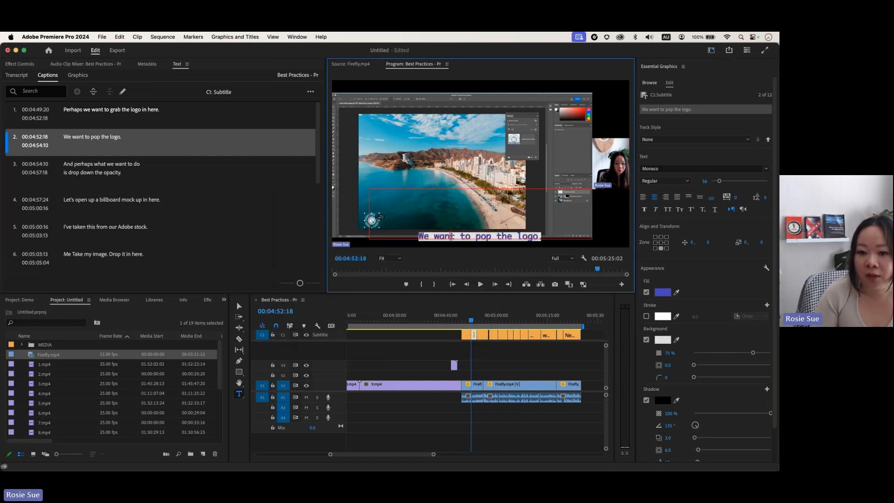
pyautogui.moveTo(471, 323); pyautogui.dragTo(472, 321)
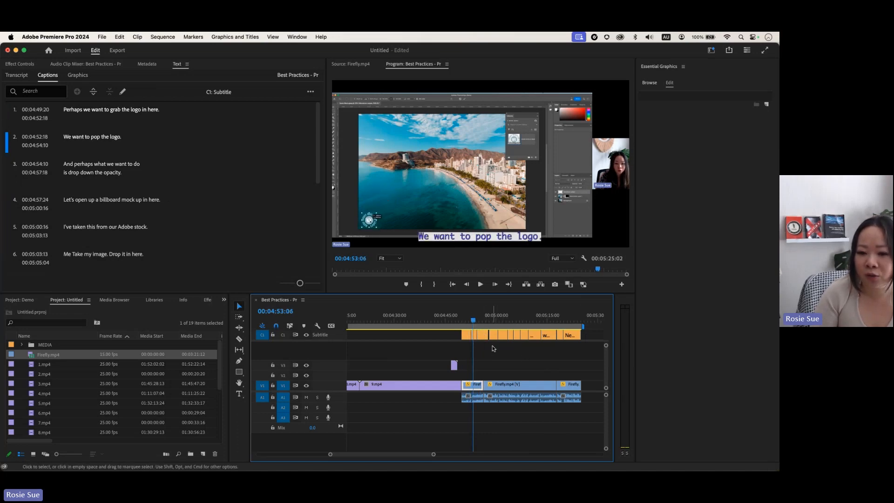
# Step: Select all subtitle clips and give them the Anton font with lilac fill 9475DE
pyautogui.moveTo(578, 345); pyautogui.dragTo(464, 325)
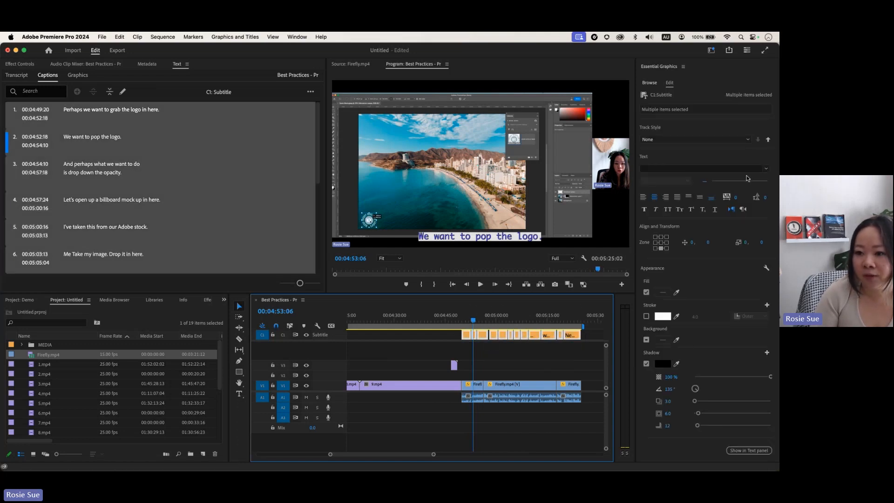
pyautogui.click(764, 169)
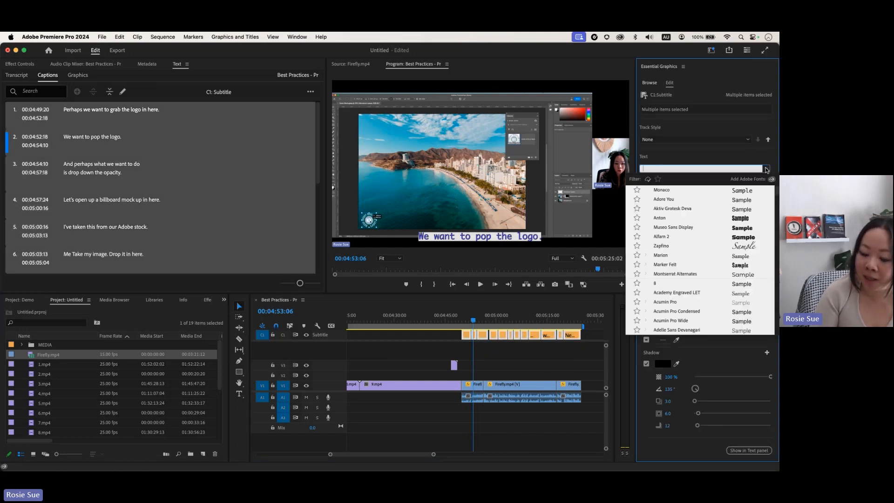
pyautogui.click(700, 218)
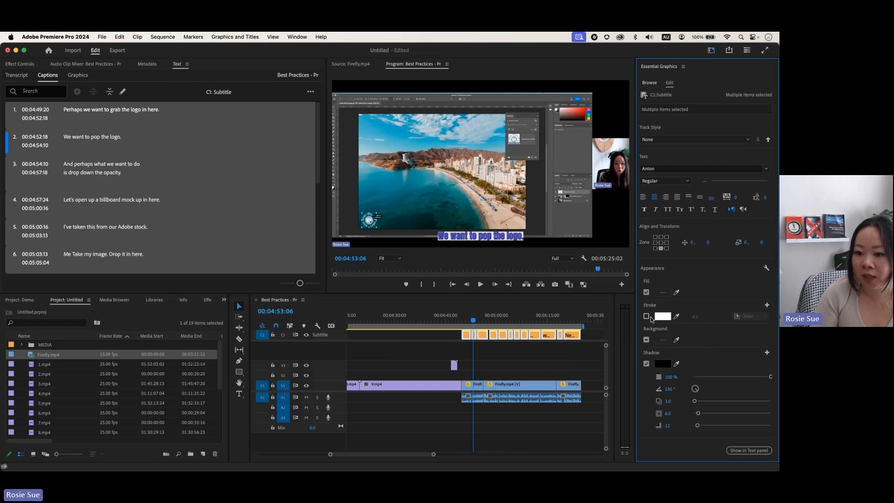
pyautogui.click(659, 292)
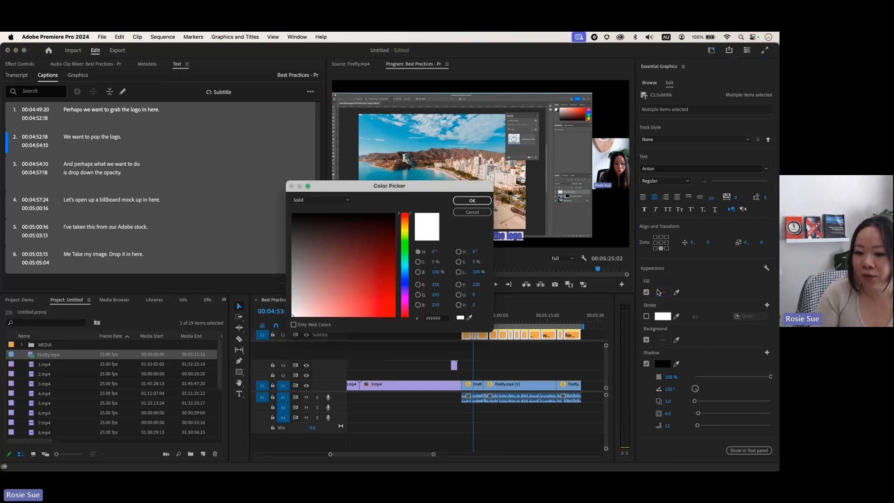
pyautogui.click(405, 288)
pyautogui.moveTo(378, 284); pyautogui.dragTo(340, 303)
pyautogui.click(472, 201)
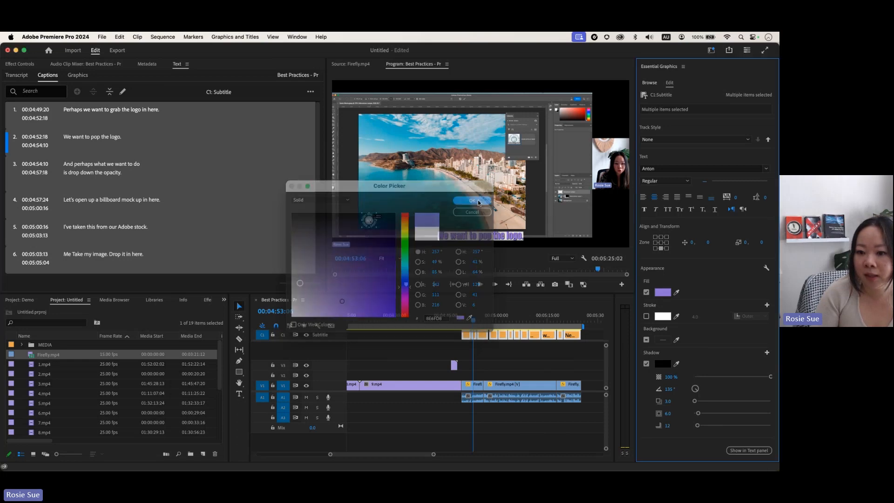
pyautogui.moveTo(486, 322)
pyautogui.mouseDown()
pyautogui.moveTo(571, 324)
pyautogui.moveTo(469, 322)
pyautogui.mouseUp()
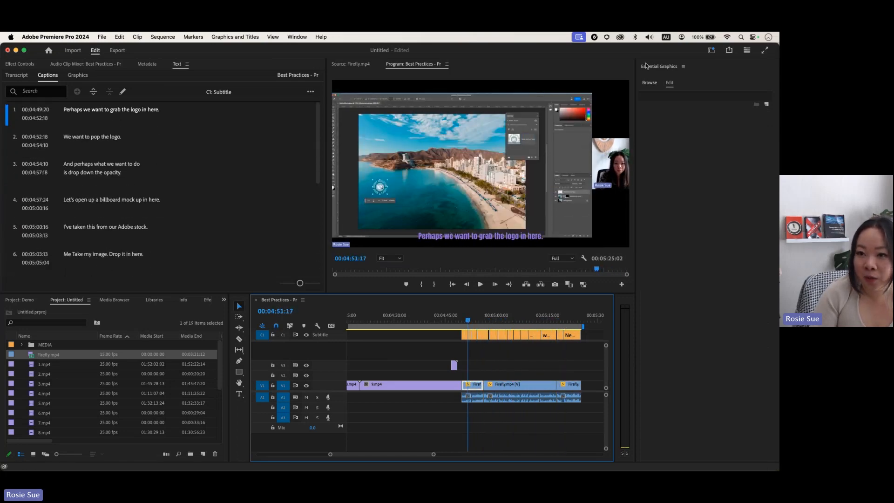
# Step: Search the Adobe Stock graphics templates for 'lower third' and browse the result pages
pyautogui.click(649, 83)
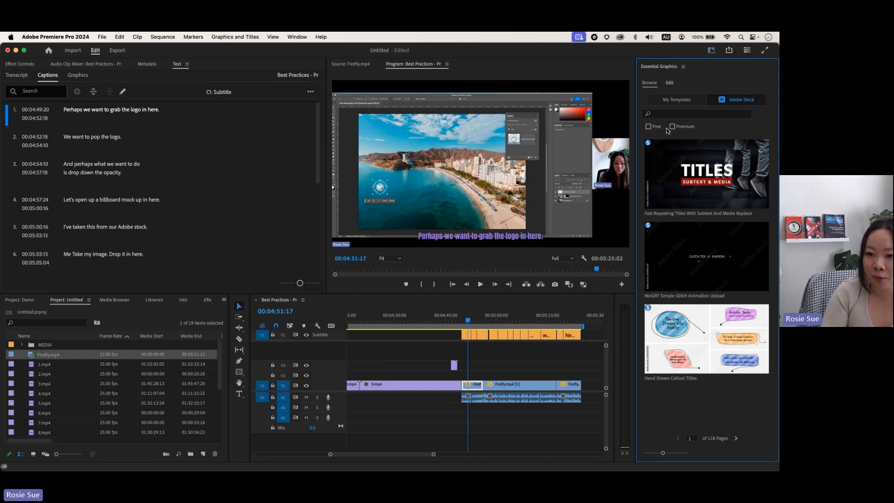
pyautogui.click(708, 116)
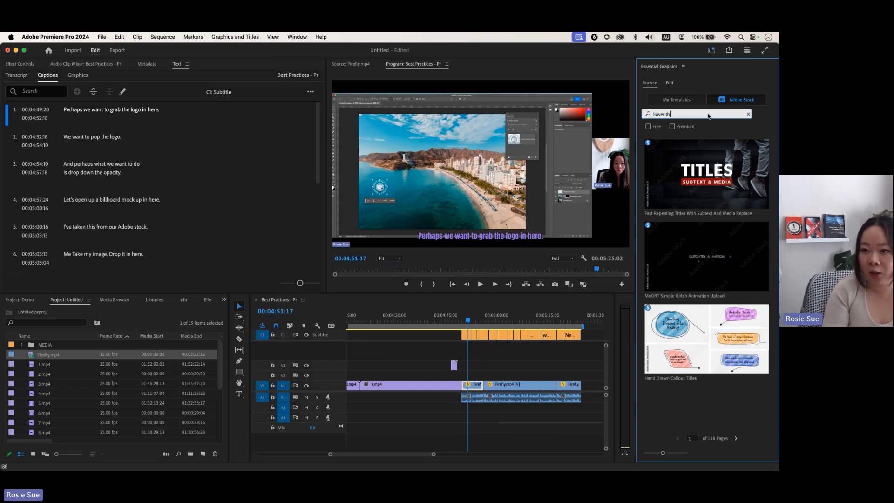
pyautogui.write('lower third')
pyautogui.press('Return')
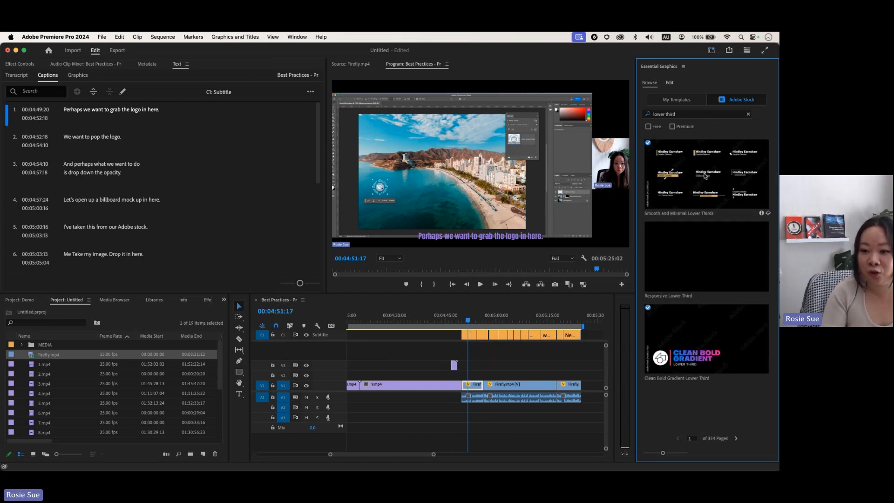
pyautogui.click(735, 439)
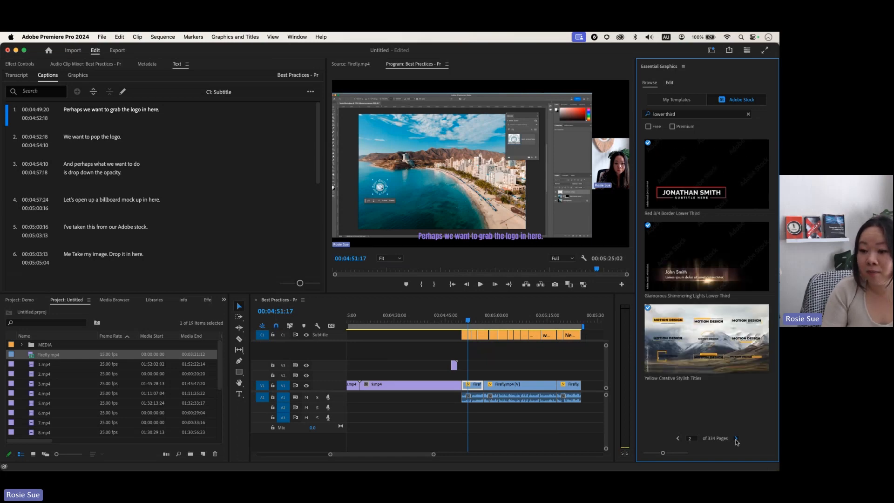
pyautogui.click(736, 439)
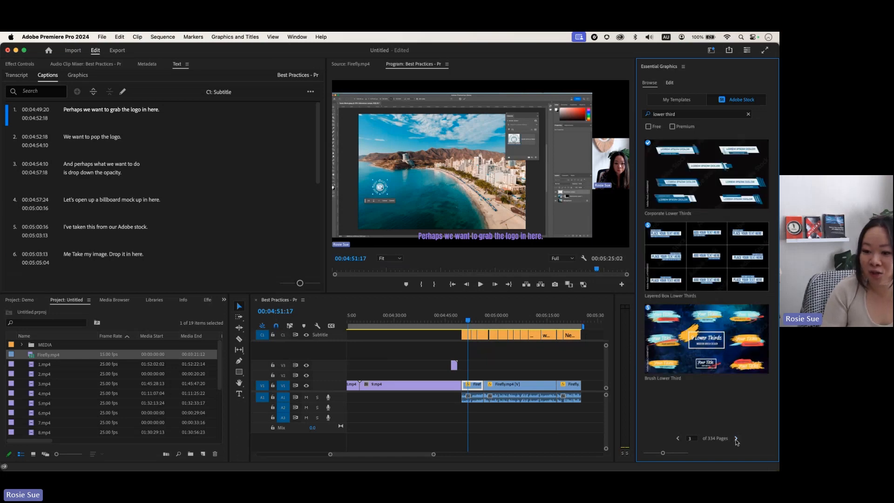
pyautogui.click(736, 439)
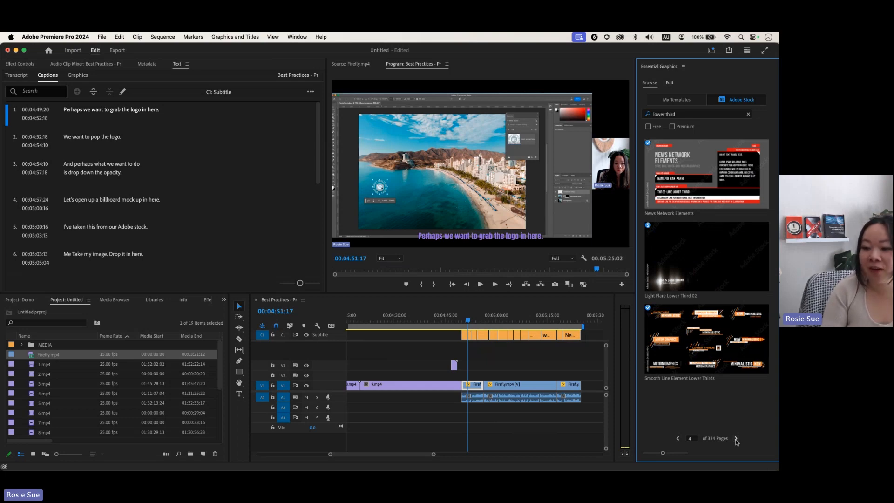
pyautogui.click(678, 439)
pyautogui.click(678, 438)
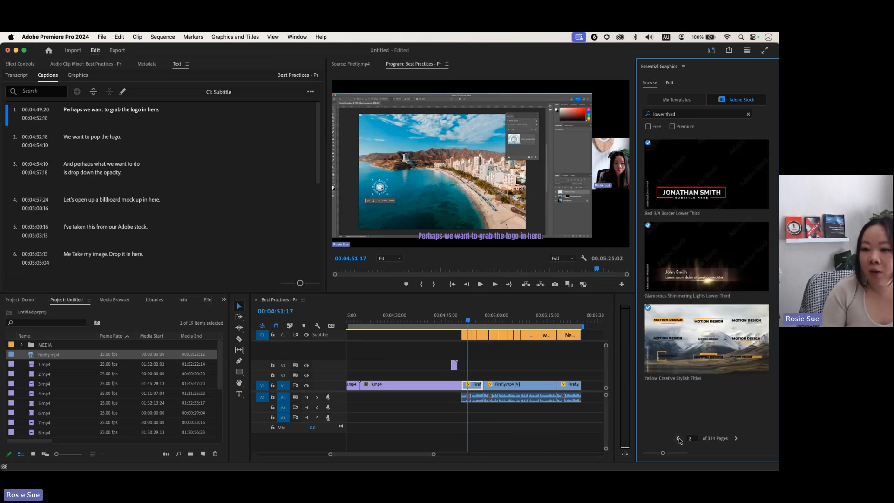
# Step: Filter to free templates, page to page 6, and add Retrowave Style Lower Third to the timeline
pyautogui.click(649, 127)
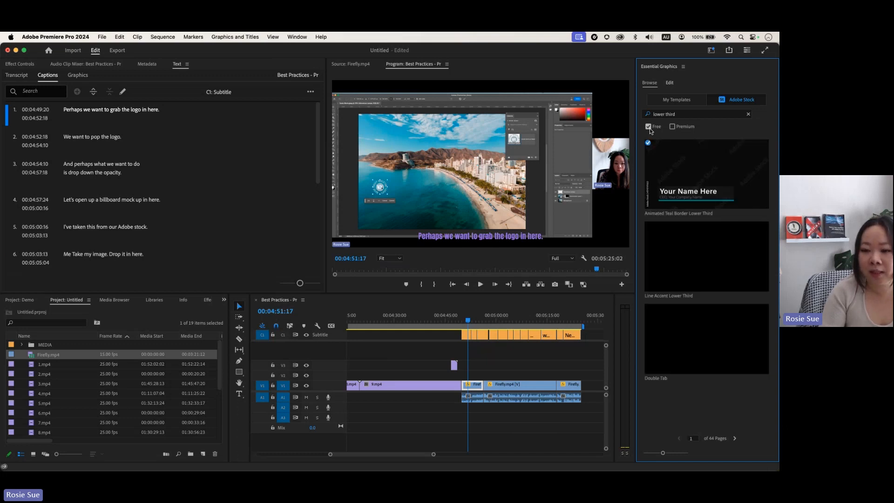
pyautogui.click(734, 439)
pyautogui.click(735, 439)
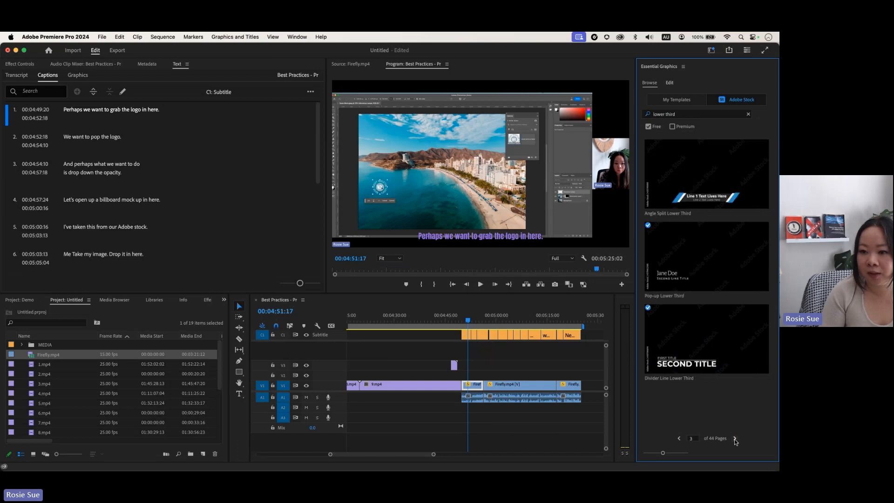
pyautogui.click(735, 440)
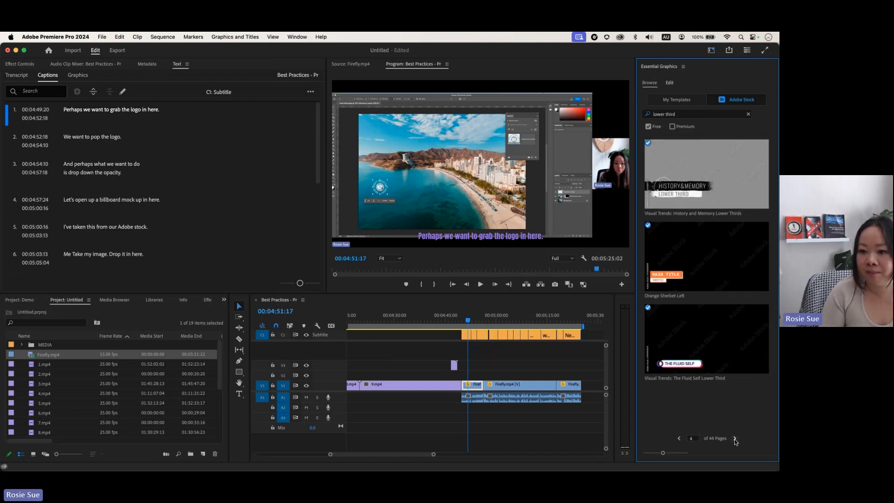
pyautogui.click(735, 439)
pyautogui.click(735, 439)
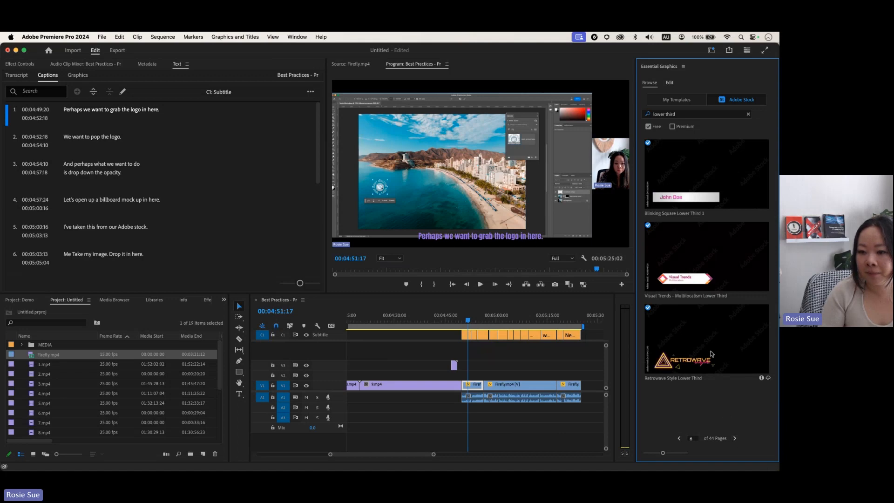
pyautogui.moveTo(711, 339); pyautogui.dragTo(465, 391)
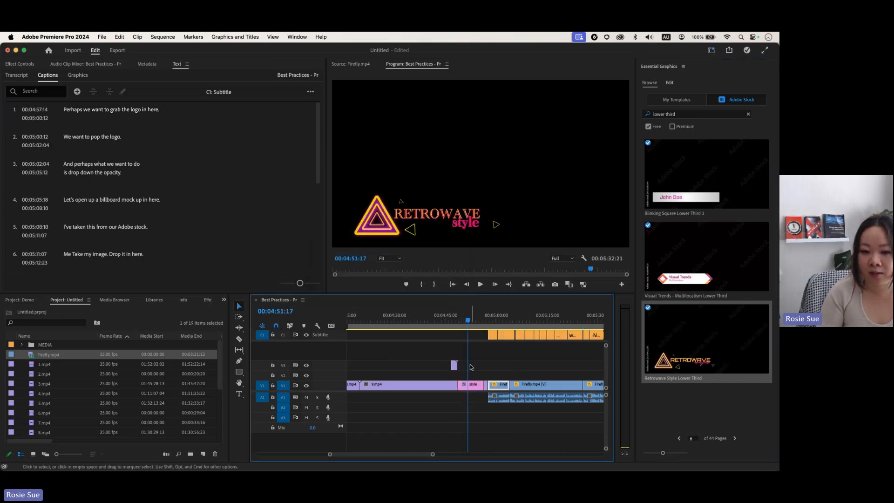
# Step: Change the lower third's RETROWAVE title text to 'Premiere Pro'
pyautogui.click(473, 320)
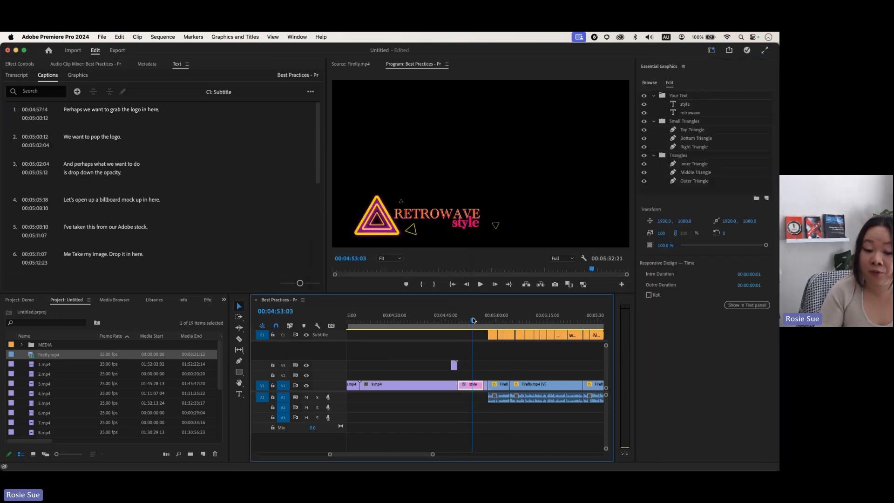
pyautogui.doubleClick(438, 216)
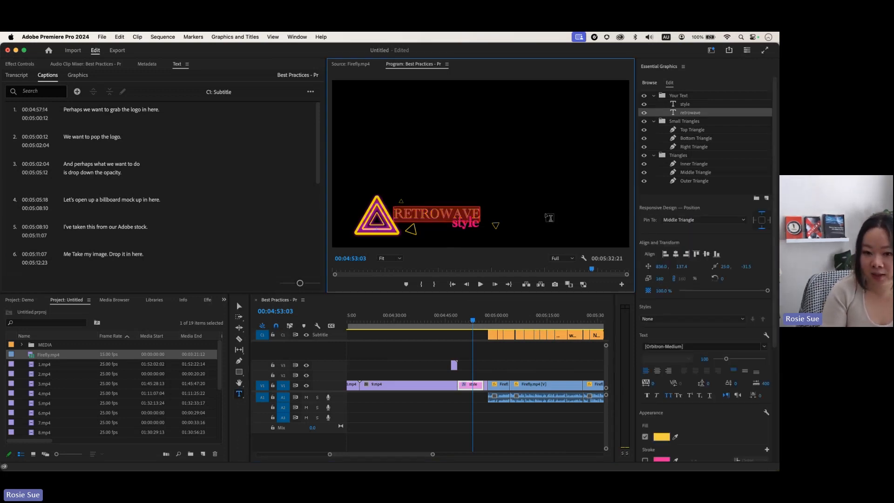
pyautogui.write('Premiere')
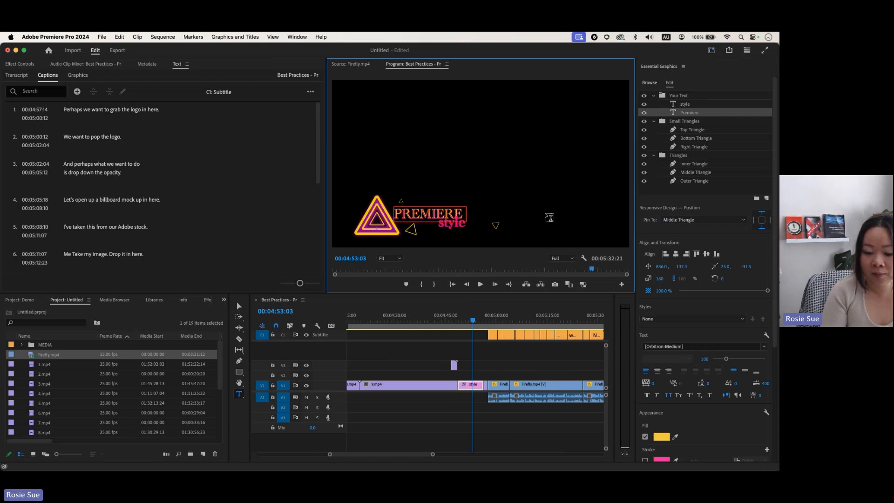
pyautogui.write(' Pro')
pyautogui.press('Escape')
pyautogui.click(445, 321)
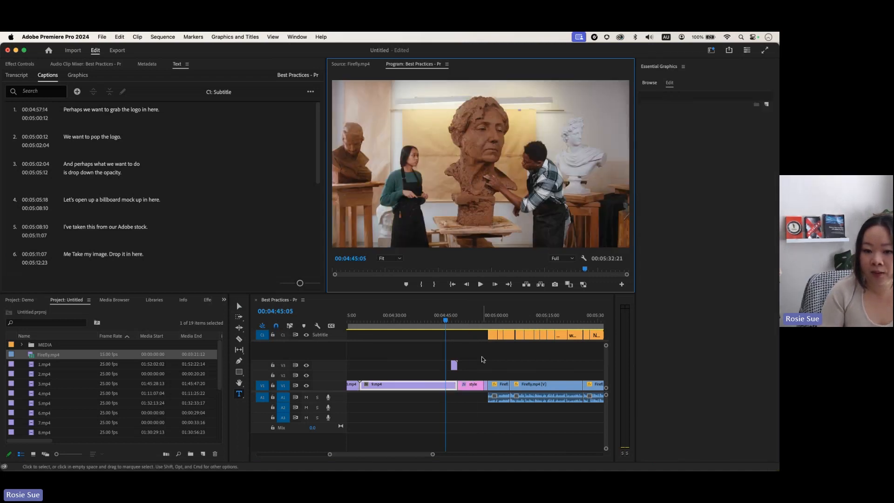
# Step: Replace the 'style' line with a 'by' credit naming the creator, then preview the title
pyautogui.moveTo(445, 321); pyautogui.dragTo(473, 320)
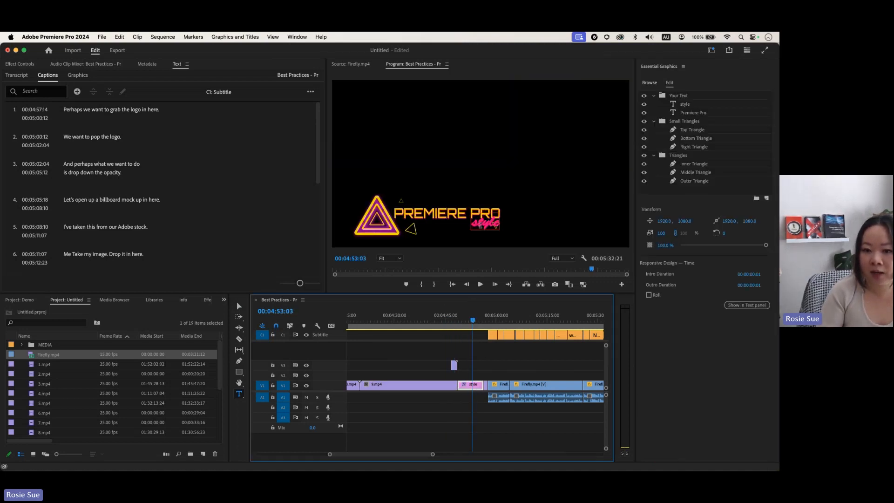
pyautogui.click(484, 223)
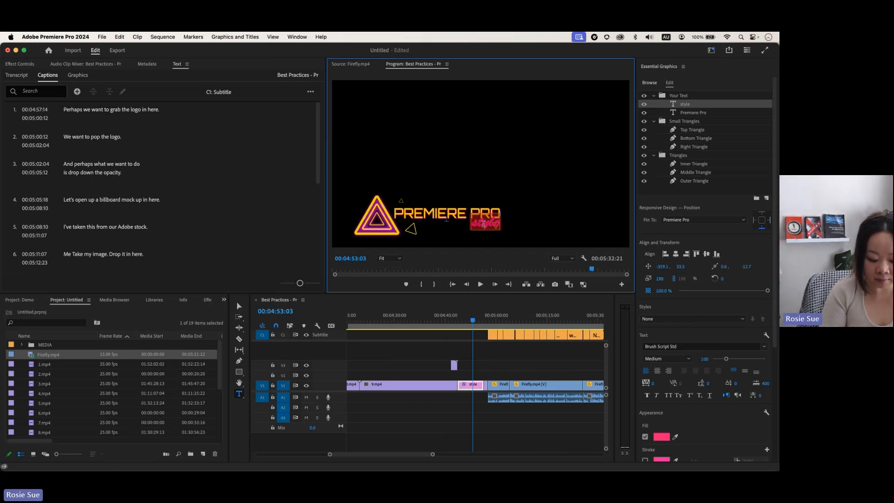
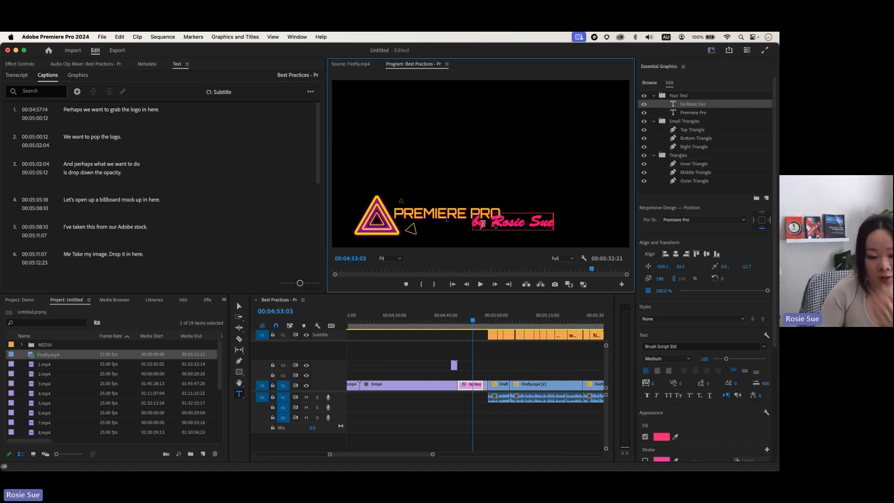
pyautogui.click(474, 321)
pyautogui.moveTo(474, 323); pyautogui.dragTo(453, 324)
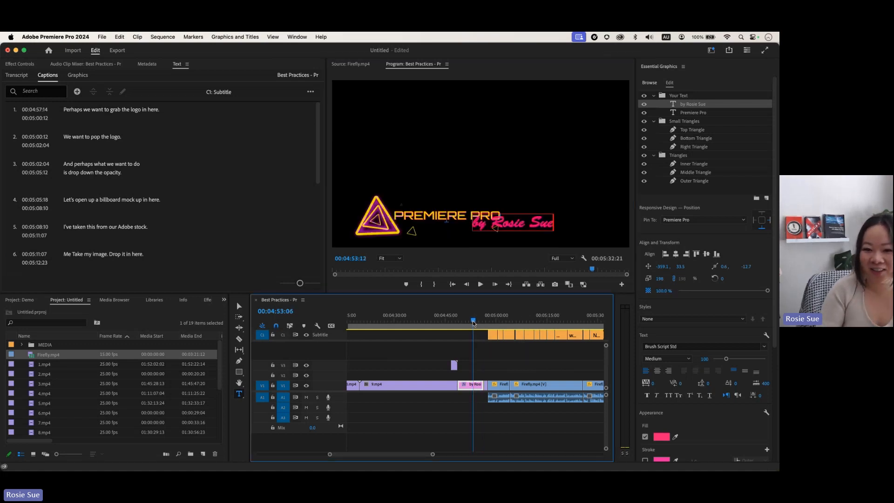
pyautogui.press('space')
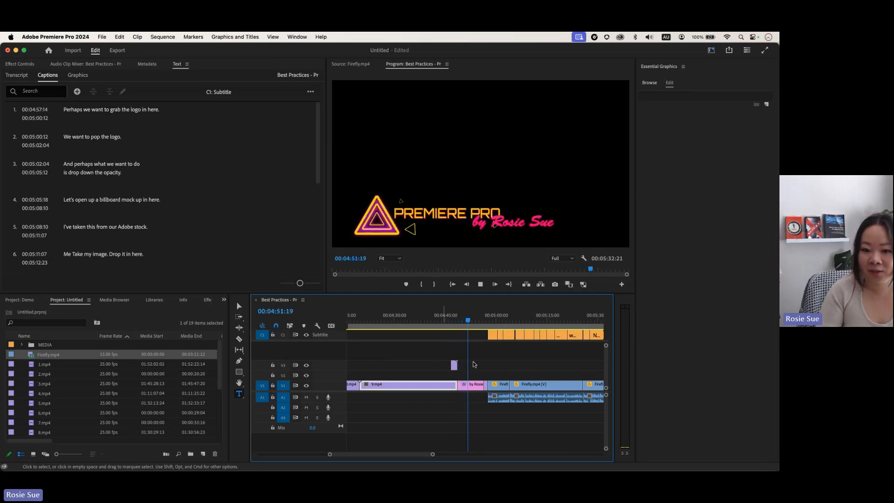
# Step: Trim about two seconds off the lower third's end, ripple-delete the gap, and preview playback
pyautogui.click(476, 385)
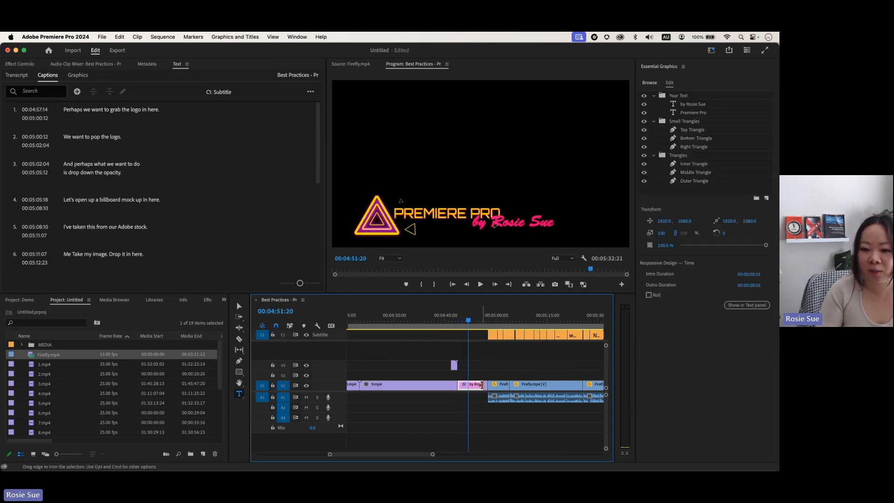
pyautogui.moveTo(482, 385); pyautogui.dragTo(468, 386)
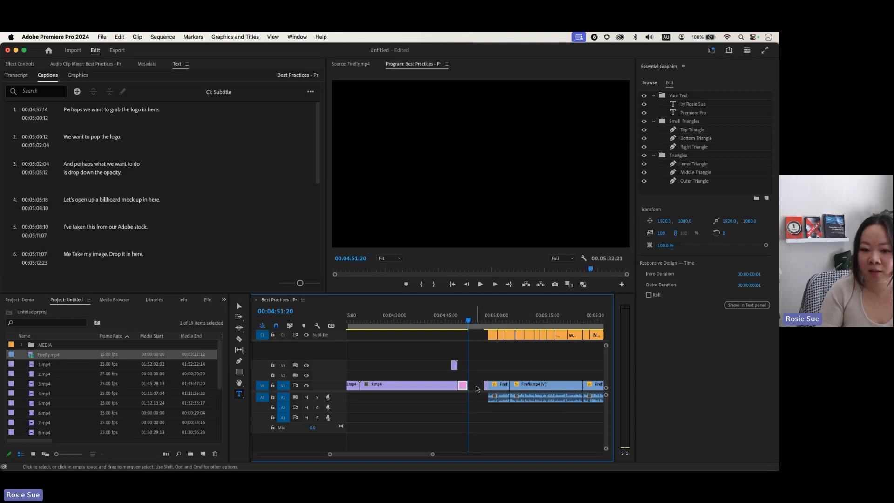
pyautogui.click(476, 385)
pyautogui.press('Delete')
pyautogui.press('space')
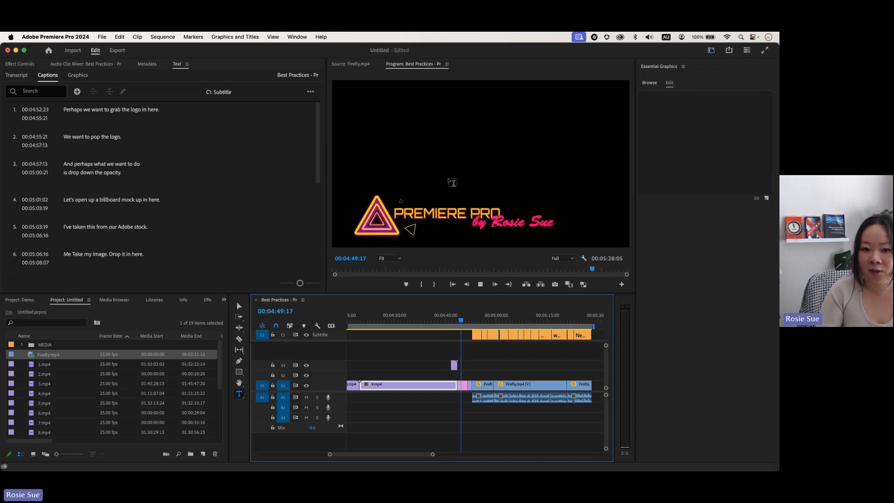
pyautogui.press('space')
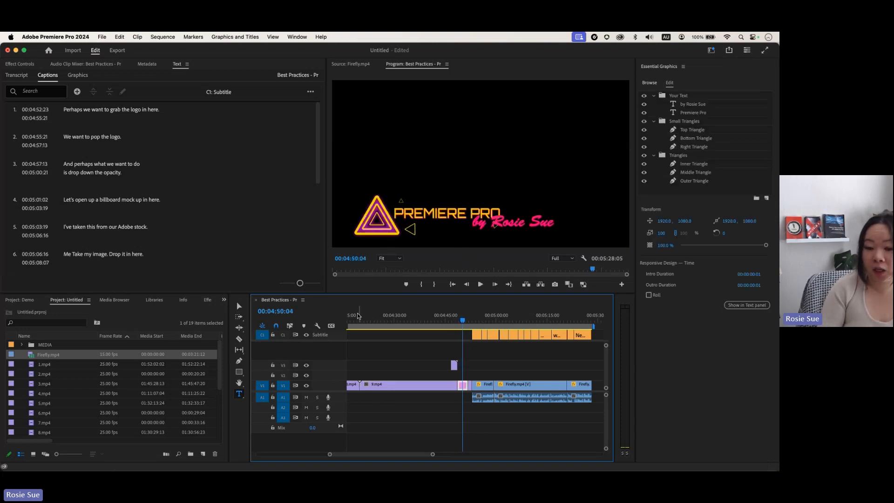
pyautogui.click(454, 216)
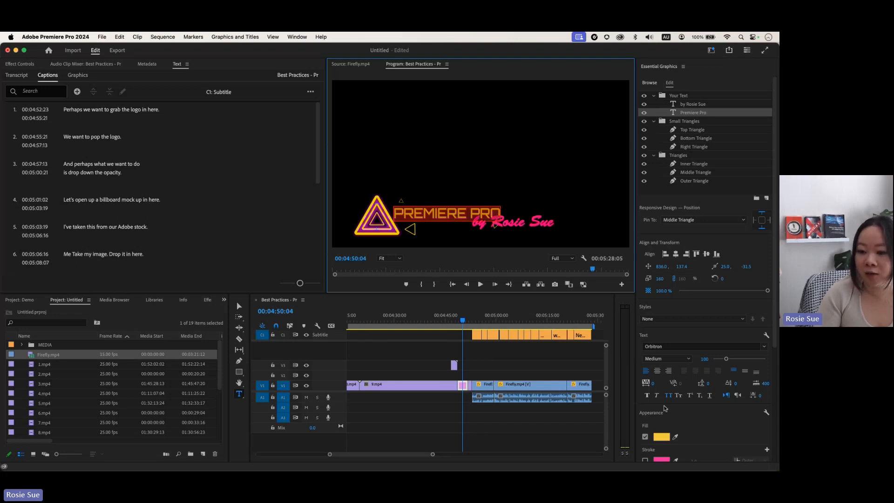
pyautogui.scroll(-5, 671, 421)
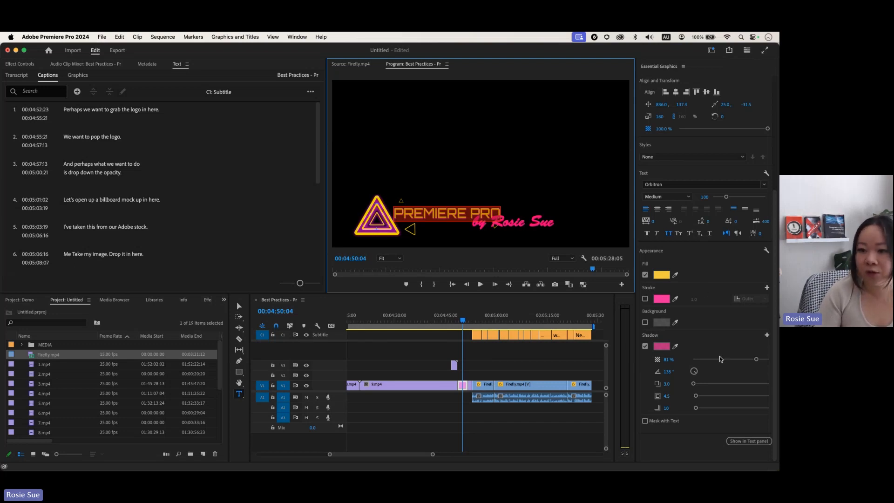
pyautogui.scroll(5, 700, 255)
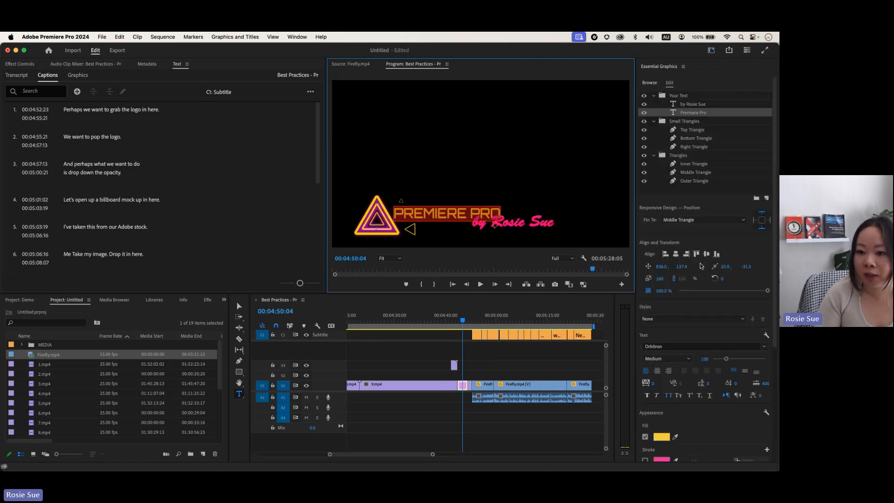
pyautogui.scroll(-5, 691, 414)
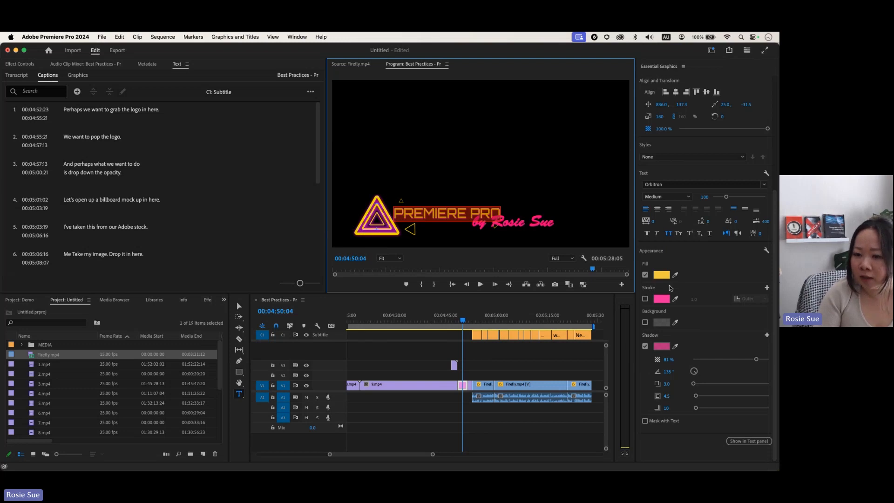
pyautogui.scroll(5, 670, 287)
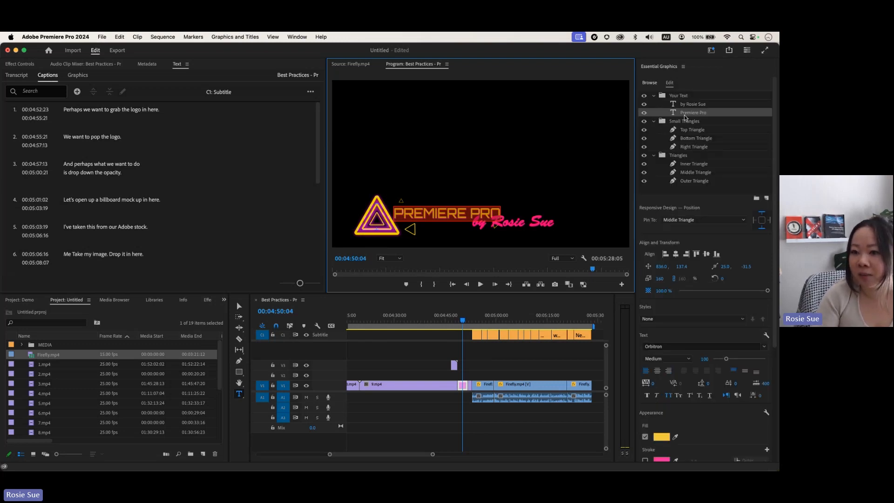
pyautogui.click(645, 131)
pyautogui.click(645, 131)
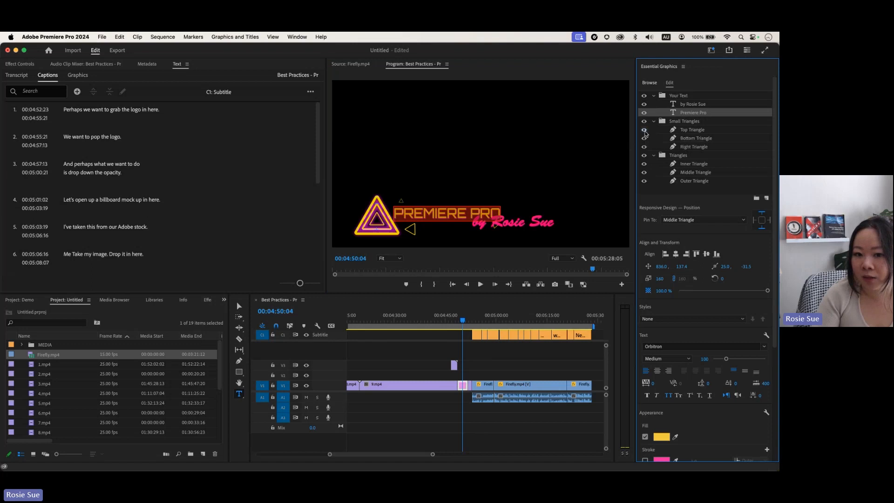
pyautogui.click(644, 164)
pyautogui.click(645, 164)
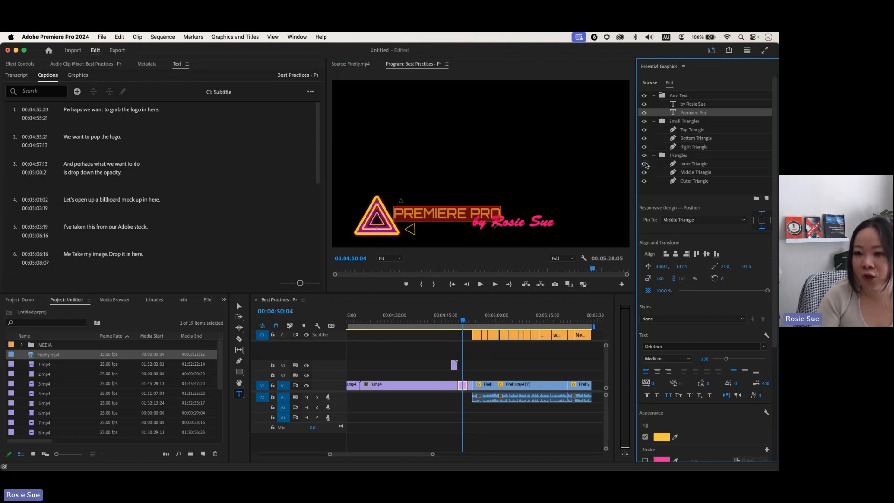
pyautogui.scroll(-1, 652, 165)
pyautogui.scroll(1, 667, 140)
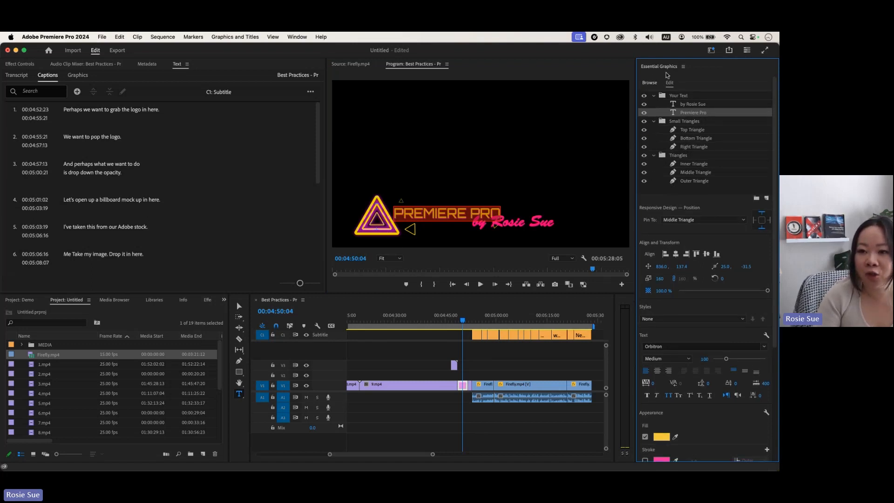
pyautogui.click(648, 83)
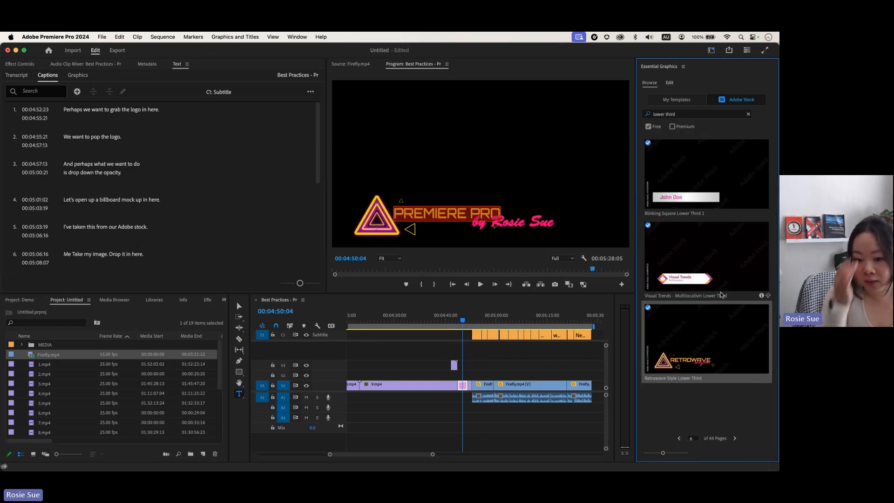
pyautogui.click(683, 67)
pyautogui.click(656, 74)
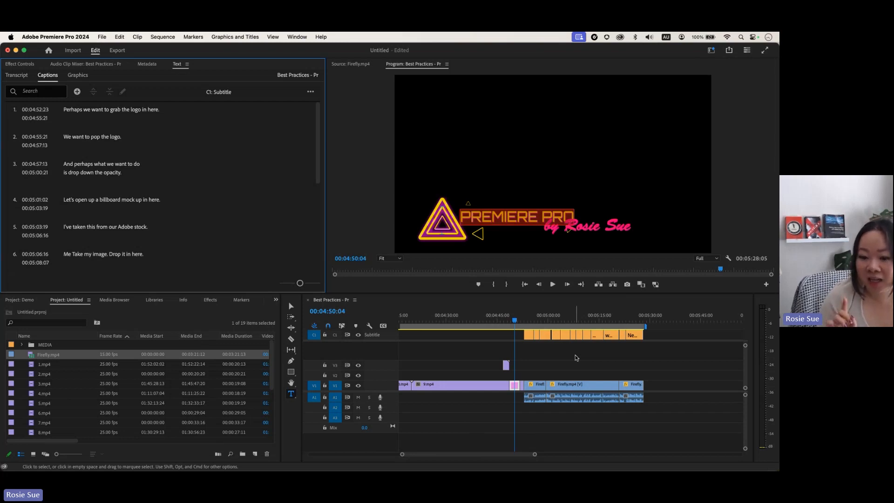
# Step: Review captions around 00:04:58:18 and 00:05:07, scrub to the sculpture clip, and zoom the timeline out
pyautogui.click(544, 321)
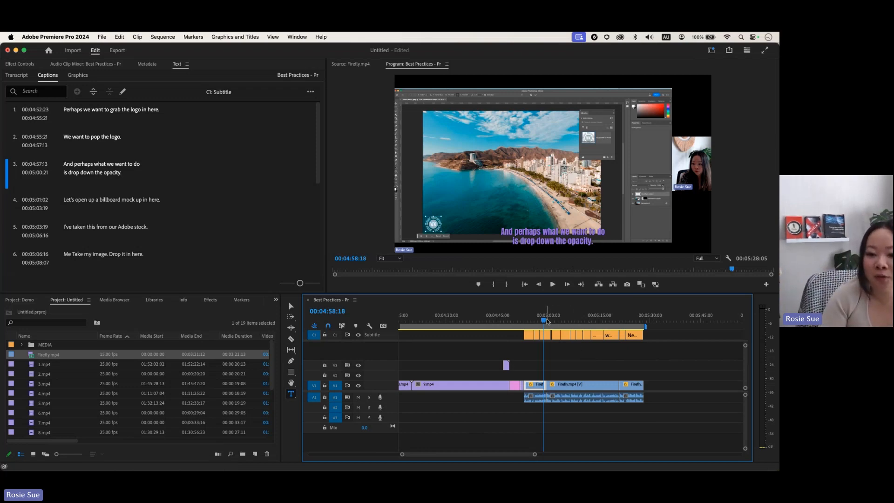
pyautogui.click(573, 320)
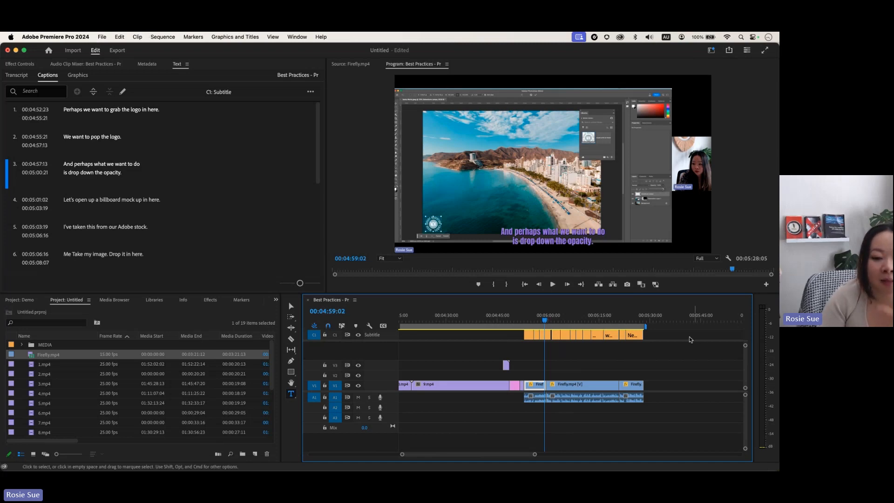
pyautogui.moveTo(544, 321)
pyautogui.mouseDown()
pyautogui.moveTo(413, 319)
pyautogui.moveTo(678, 323)
pyautogui.moveTo(614, 320)
pyautogui.moveTo(653, 320)
pyautogui.mouseUp()
pyautogui.press('-')
pyautogui.press('-')
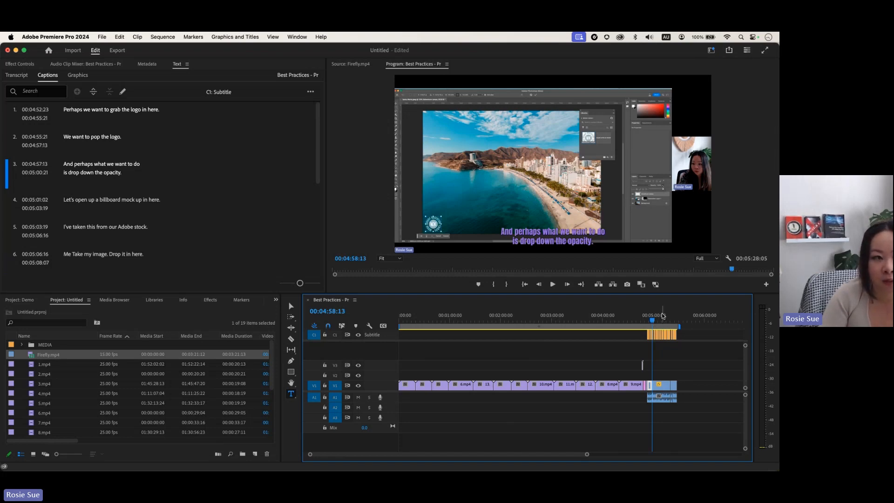
# Step: Create an Auto Reframe Sequence copy with the Vertical 9:16 target aspect ratio
pyautogui.click(161, 37)
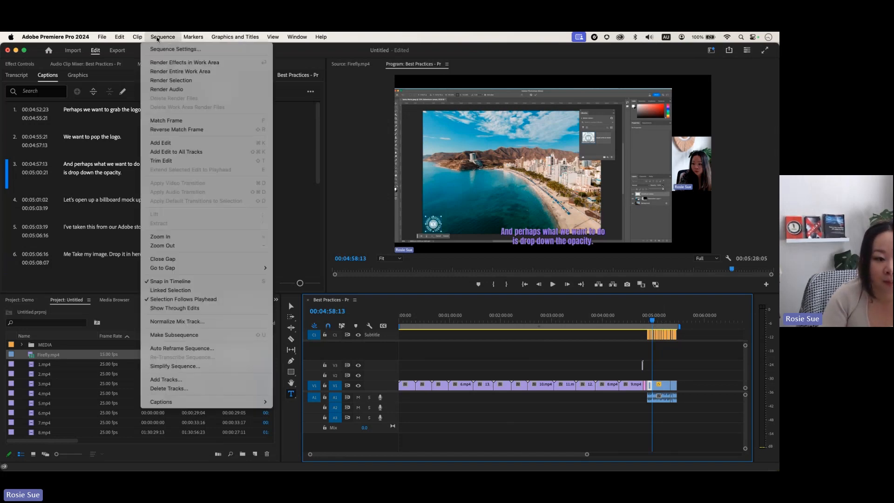
pyautogui.click(225, 349)
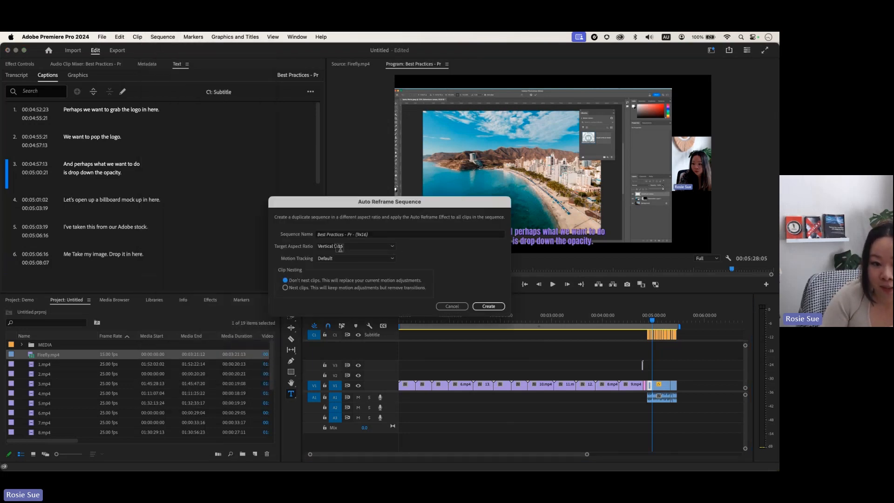
pyautogui.click(393, 247)
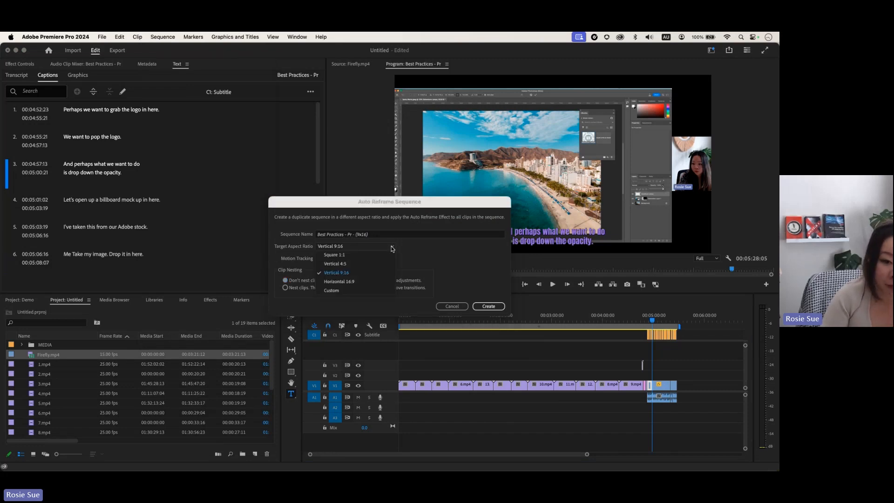
pyautogui.click(360, 274)
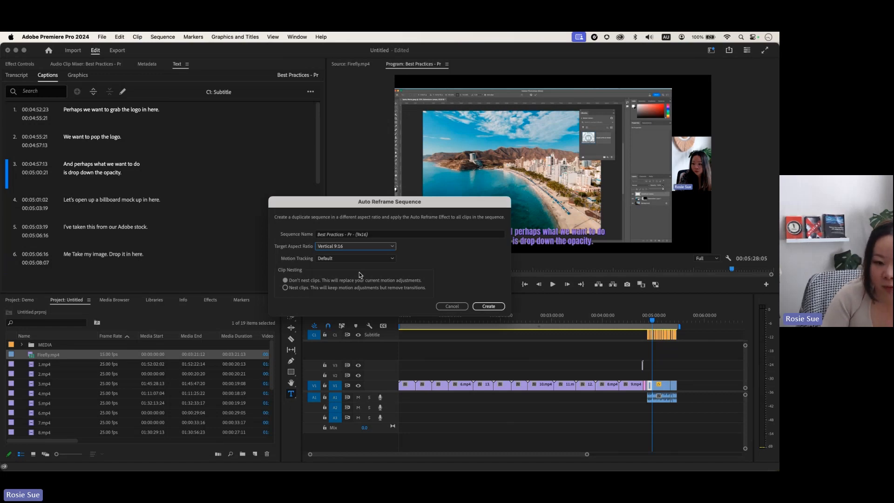
pyautogui.click(489, 307)
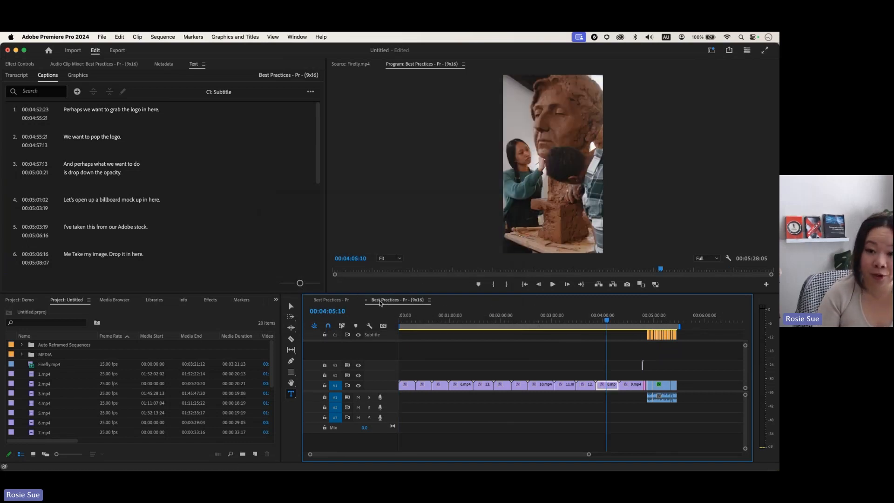
pyautogui.moveTo(608, 320)
pyautogui.mouseDown()
pyautogui.moveTo(456, 314)
pyautogui.moveTo(533, 319)
pyautogui.moveTo(515, 319)
pyautogui.mouseUp()
pyautogui.click(330, 300)
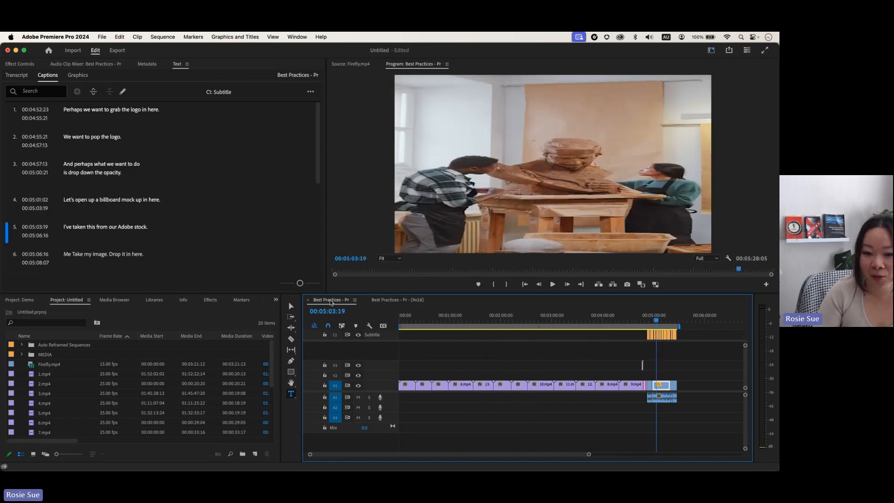
pyautogui.moveTo(658, 319)
pyautogui.mouseDown()
pyautogui.moveTo(505, 320)
pyautogui.moveTo(522, 319)
pyautogui.mouseUp()
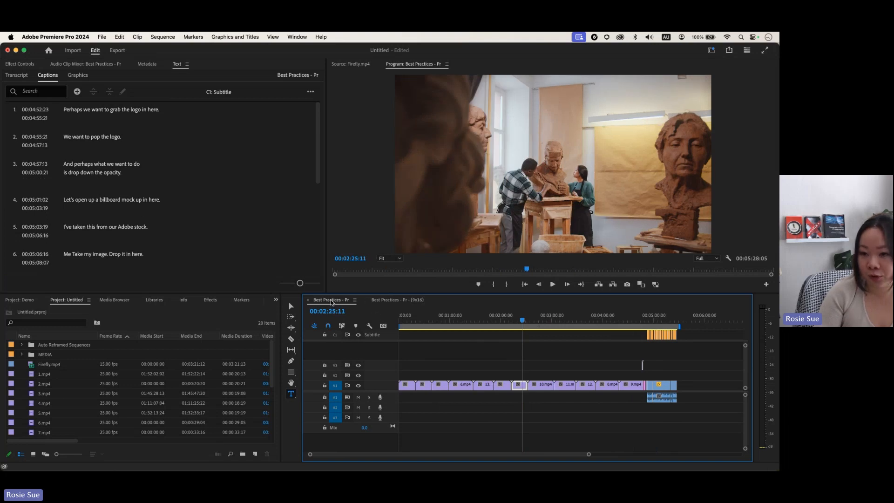
pyautogui.click(386, 301)
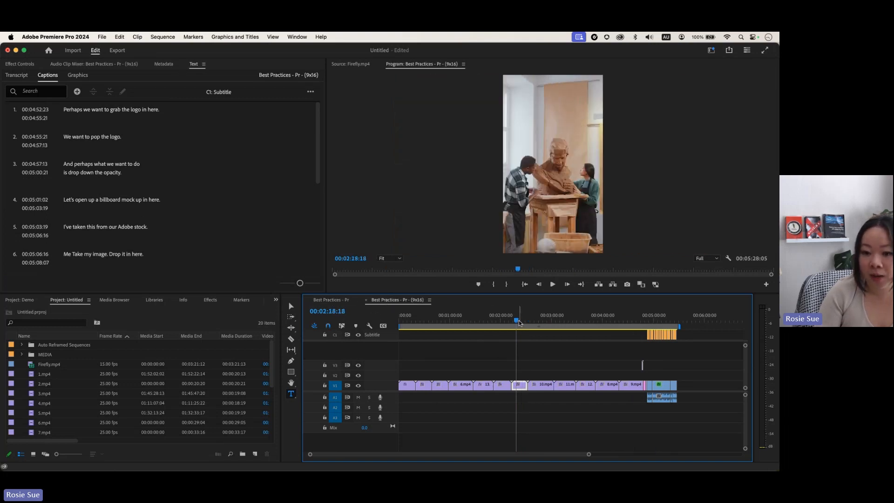
pyautogui.moveTo(517, 320)
pyautogui.mouseDown()
pyautogui.moveTo(553, 320)
pyautogui.moveTo(515, 321)
pyautogui.mouseUp()
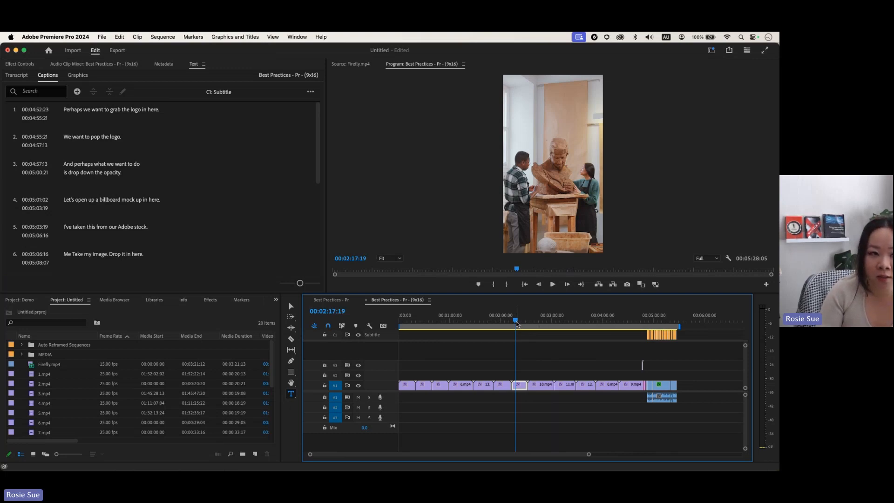
# Step: Re-analyze the Auto Reframe effect on 3.mp4 and enable Overwrite generated path
pyautogui.click(26, 64)
pyautogui.click(70, 217)
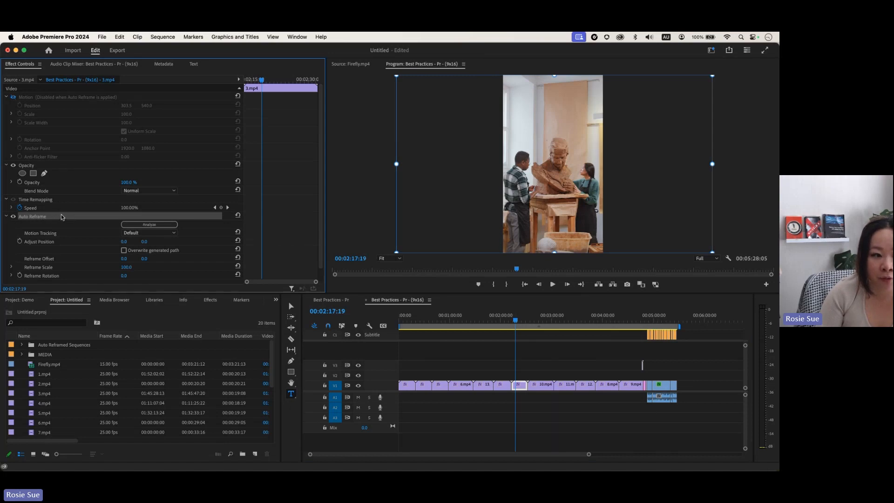
pyautogui.click(133, 227)
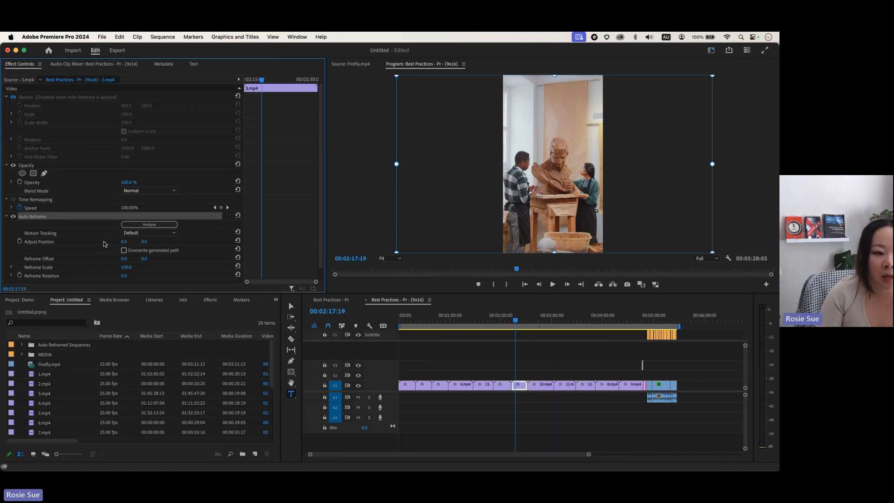
pyautogui.scroll(-1, 107, 244)
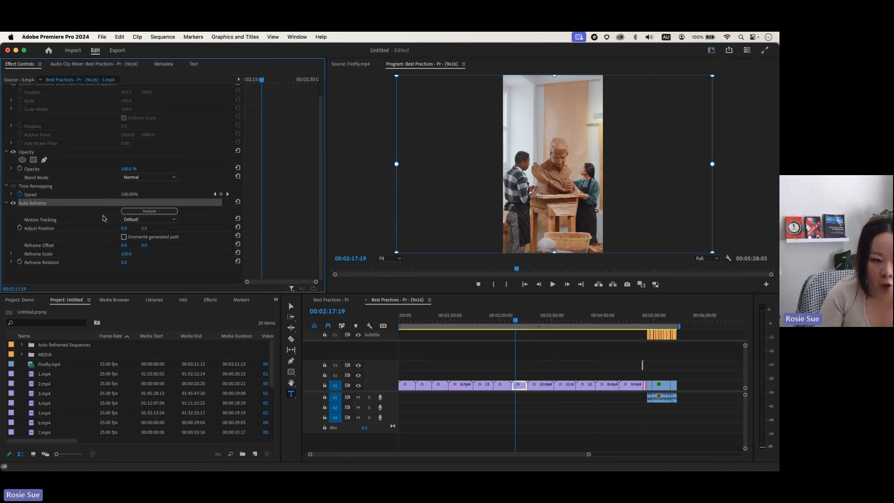
pyautogui.click(124, 237)
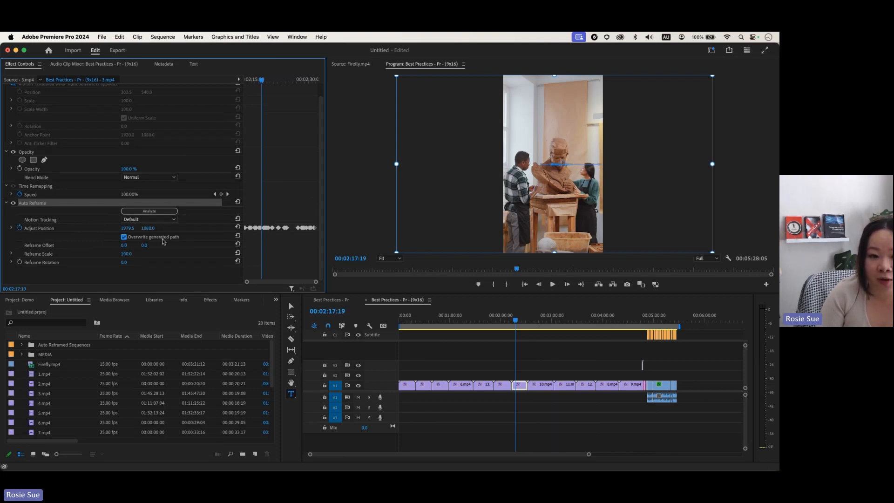
# Step: Adjust the reframe position around 00:02:18:16 and check the framing frame by frame
pyautogui.moveTo(261, 81)
pyautogui.mouseDown()
pyautogui.moveTo(280, 81)
pyautogui.moveTo(256, 82)
pyautogui.moveTo(278, 83)
pyautogui.moveTo(268, 83)
pyautogui.mouseUp()
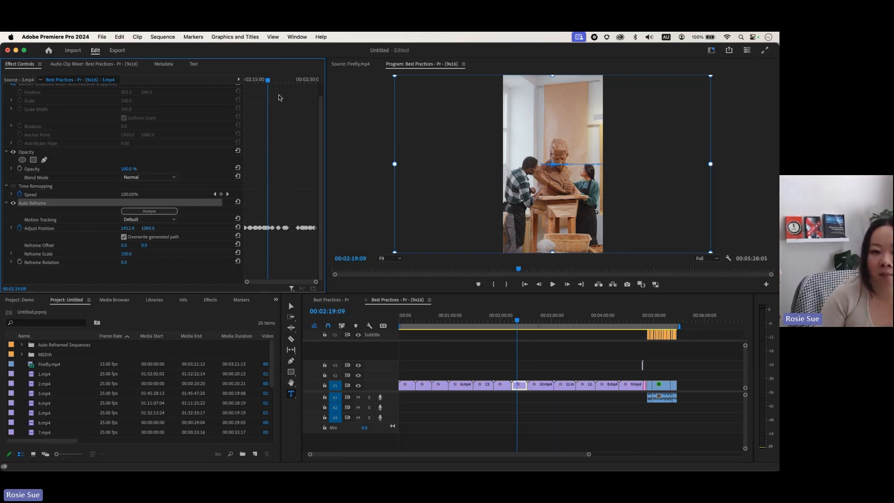
pyautogui.click(265, 81)
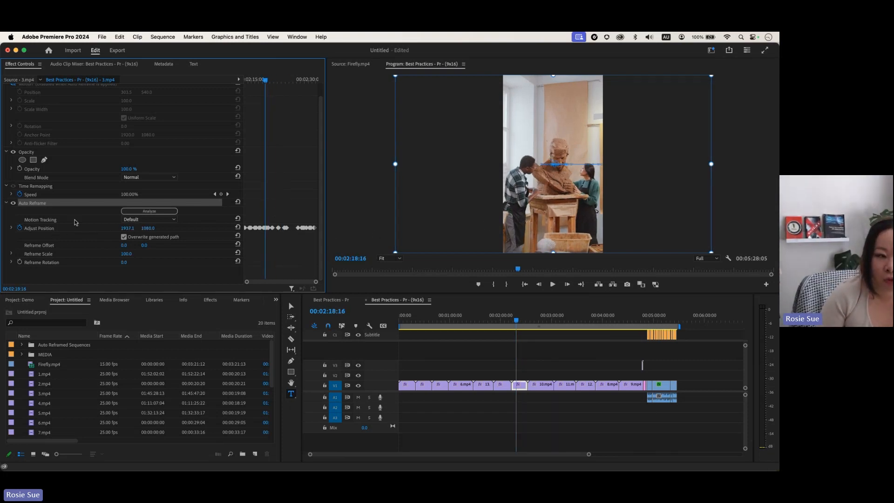
pyautogui.click(742, 230)
pyautogui.press('Right')
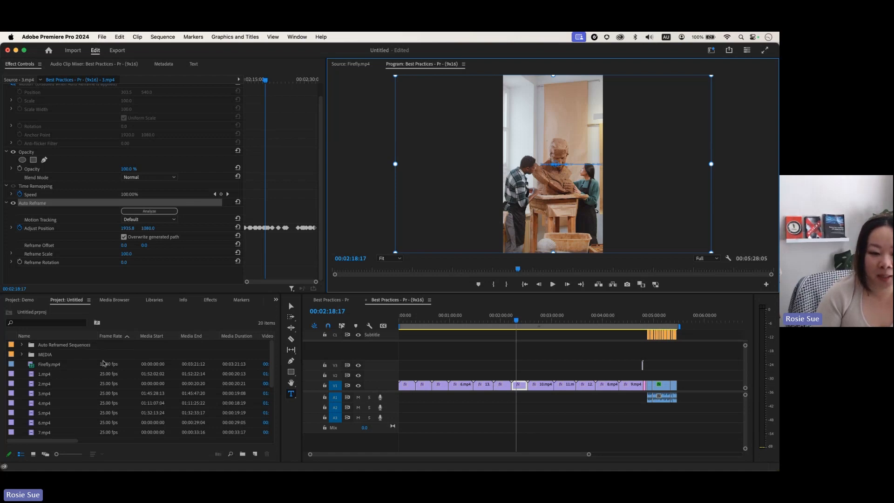
pyautogui.scroll(-5, 142, 410)
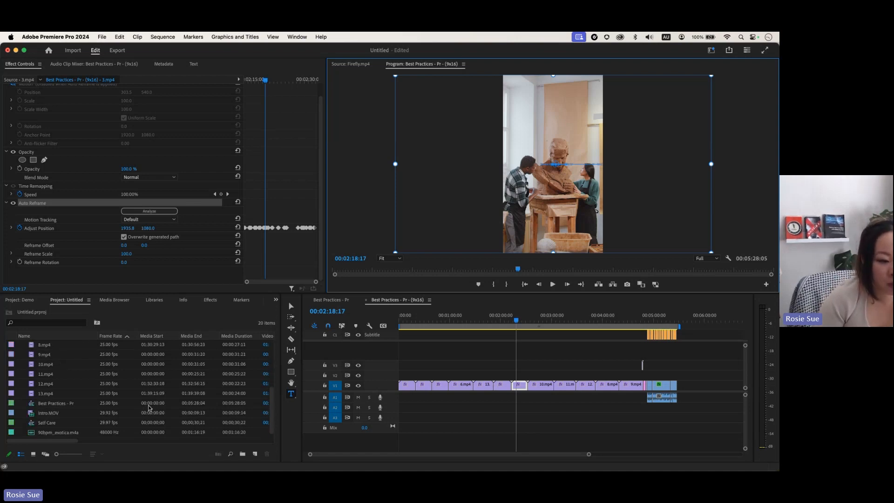
# Step: Open Essential Sound, select the Firefly clip's audio, and return to the Best Practices sequence
pyautogui.click(296, 37)
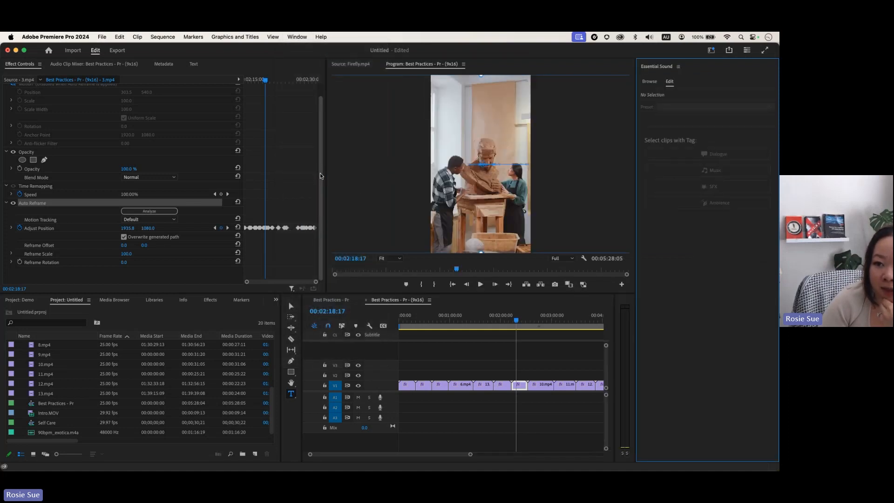
pyautogui.hscroll(5, 482, 358)
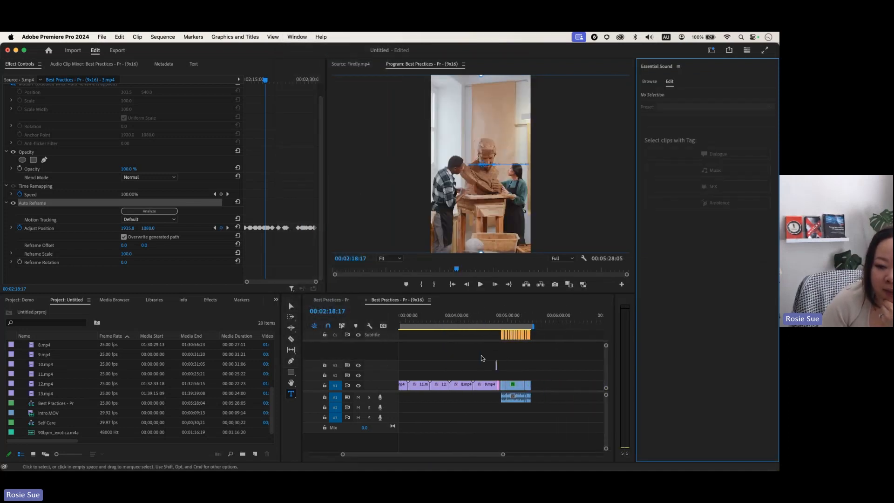
pyautogui.click(518, 316)
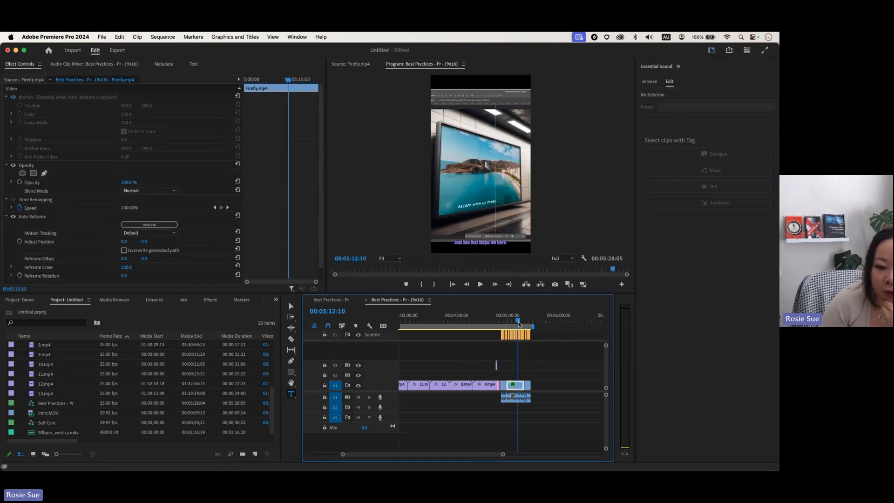
pyautogui.click(518, 401)
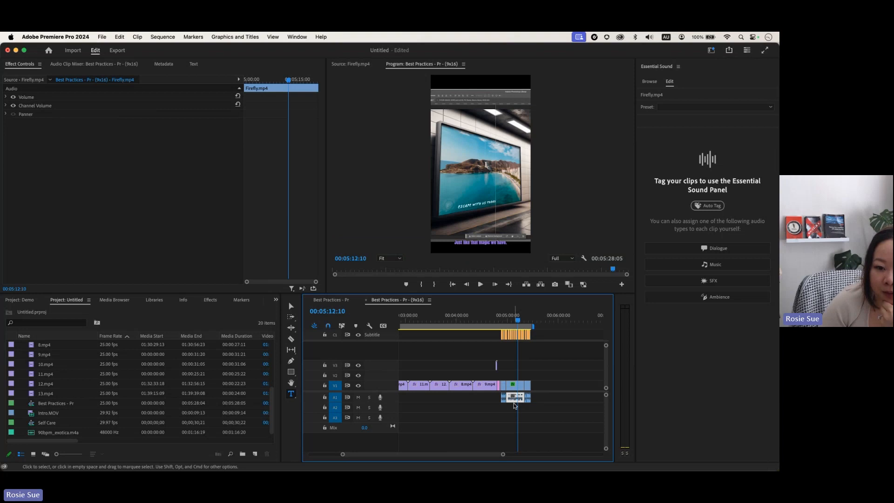
pyautogui.click(331, 300)
pyautogui.hscroll(5, 488, 364)
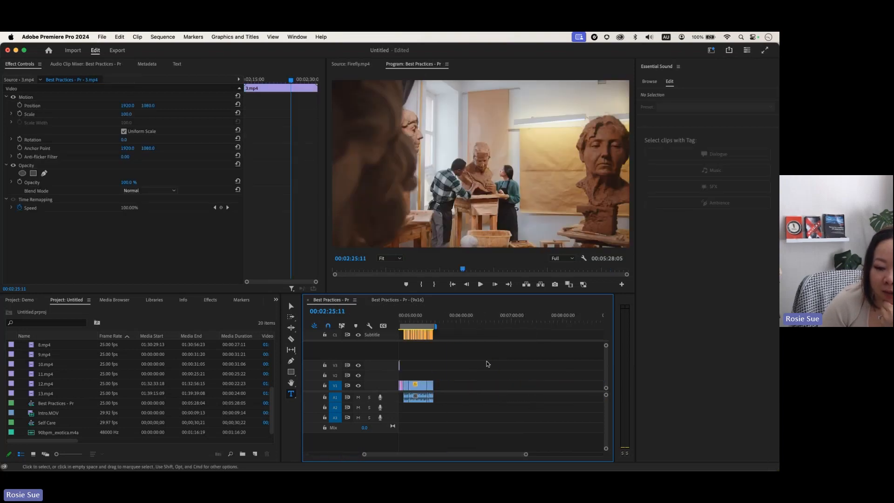
pyautogui.scroll(2, 488, 364)
# Step: Put the playhead in the Firefly section and Auto Tag its audio as Dialogue
pyautogui.click(487, 314)
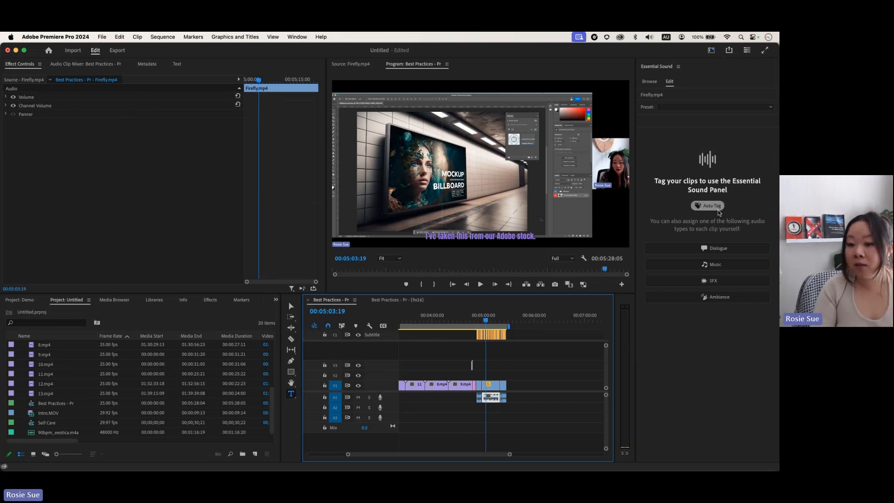
pyautogui.click(717, 210)
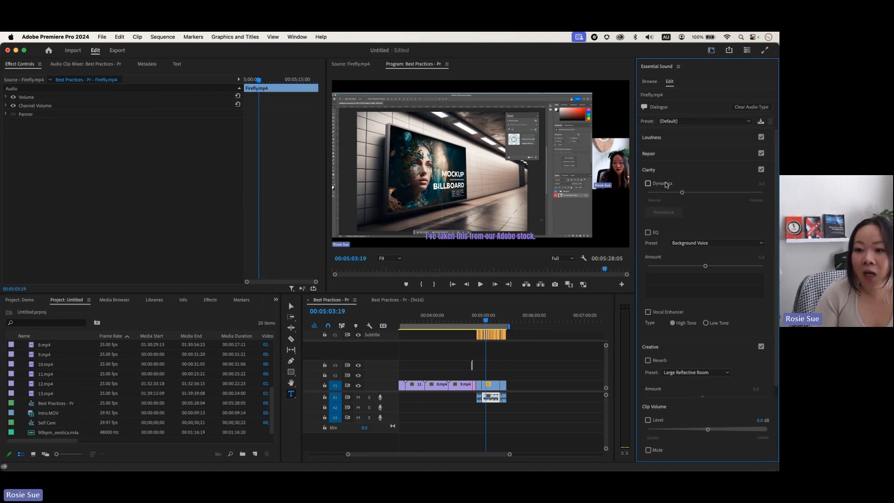
# Step: Expand Loudness and auto-match the Firefly dialogue to -23.00 LUFS, then maximize the timeline
pyautogui.click(652, 171)
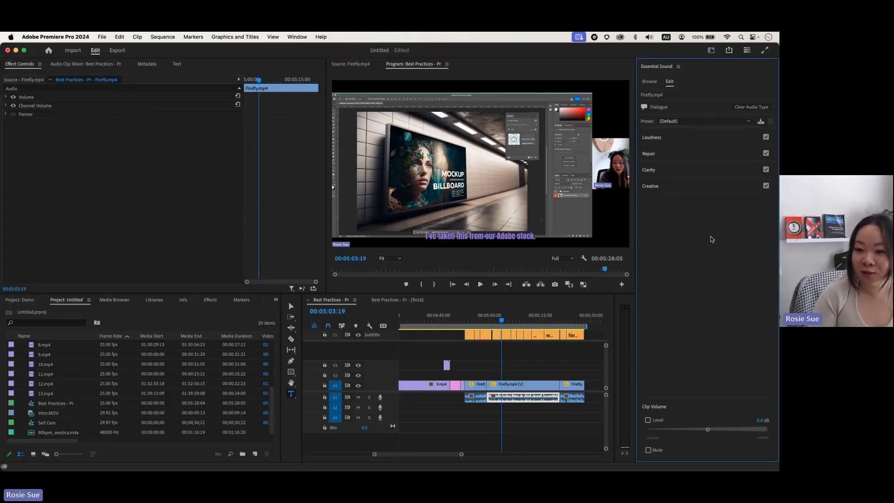
pyautogui.click(651, 138)
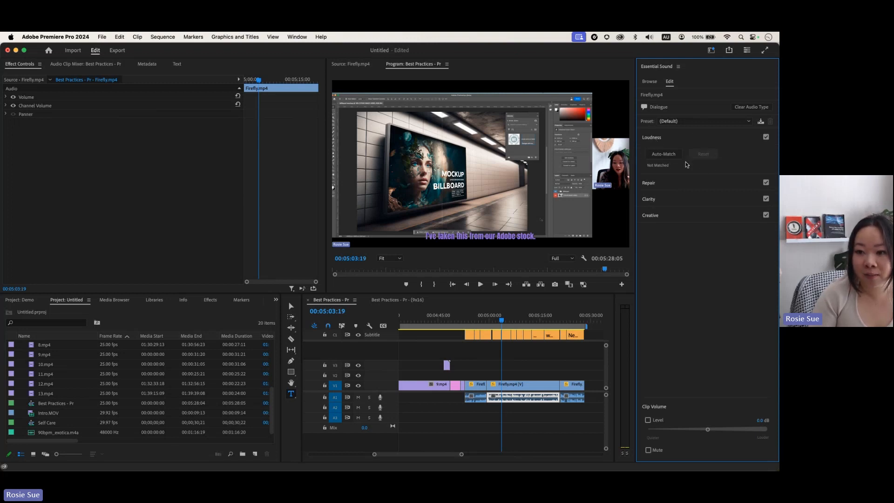
pyautogui.click(664, 154)
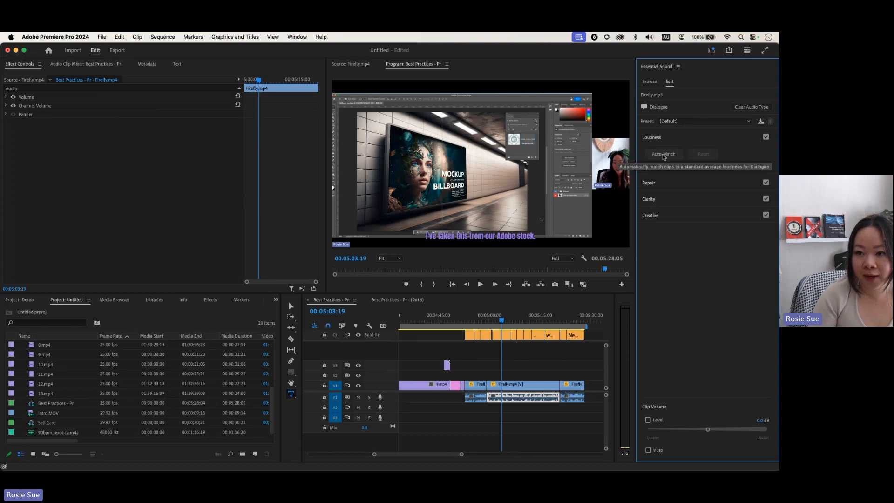
pyautogui.click(664, 156)
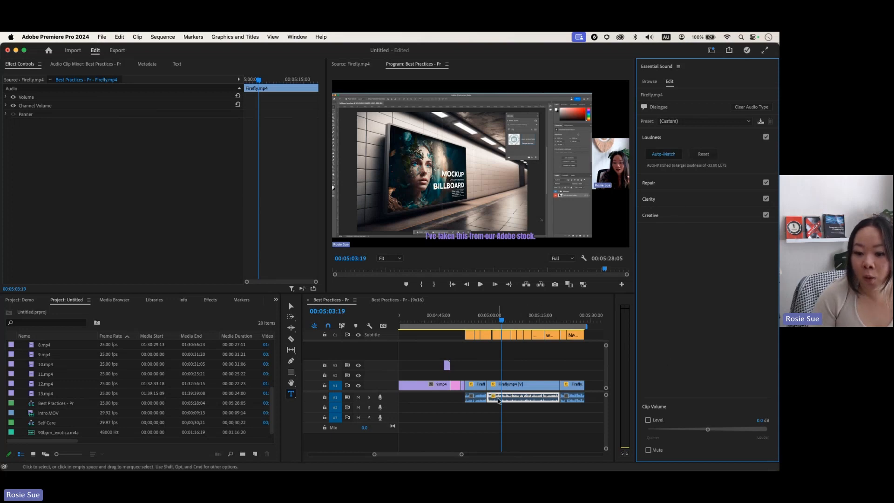
pyautogui.moveTo(606, 395); pyautogui.dragTo(606, 400)
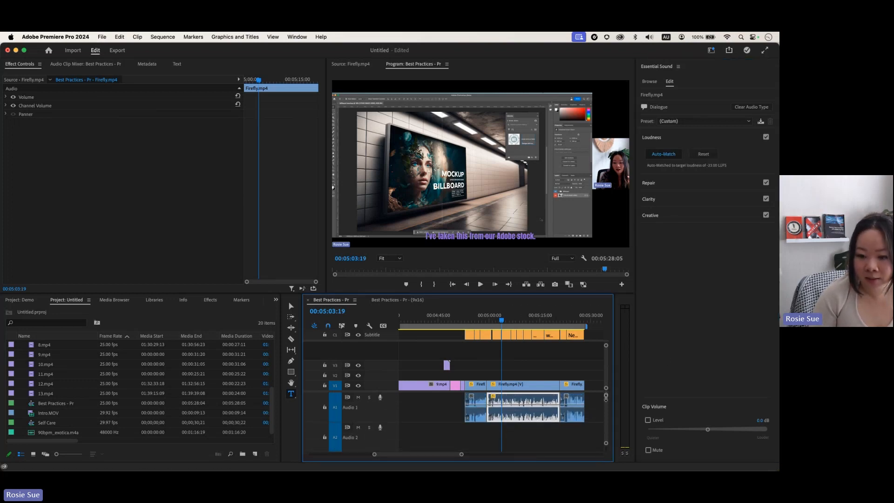
pyautogui.press('`')
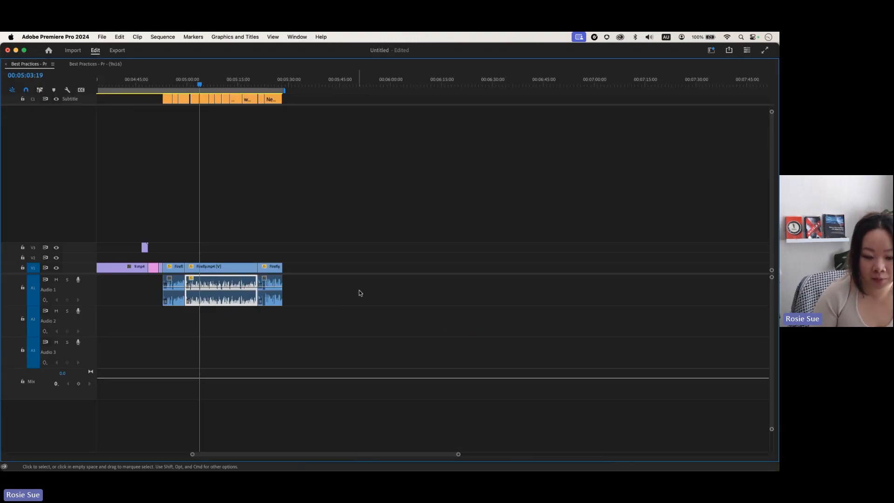
# Step: Zoom in to inspect the louder Firefly dialogue waveform, restore the workspace, and collapse Loudness
pyautogui.press('=')
pyautogui.press('=')
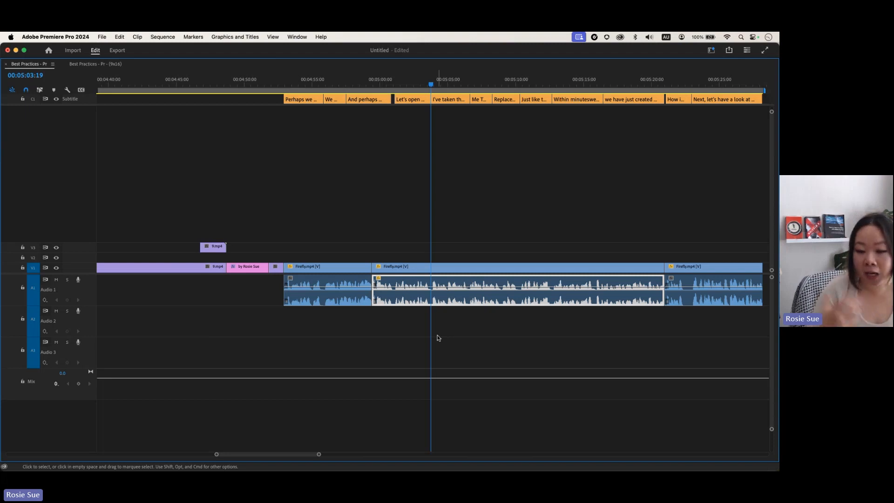
pyautogui.press('`')
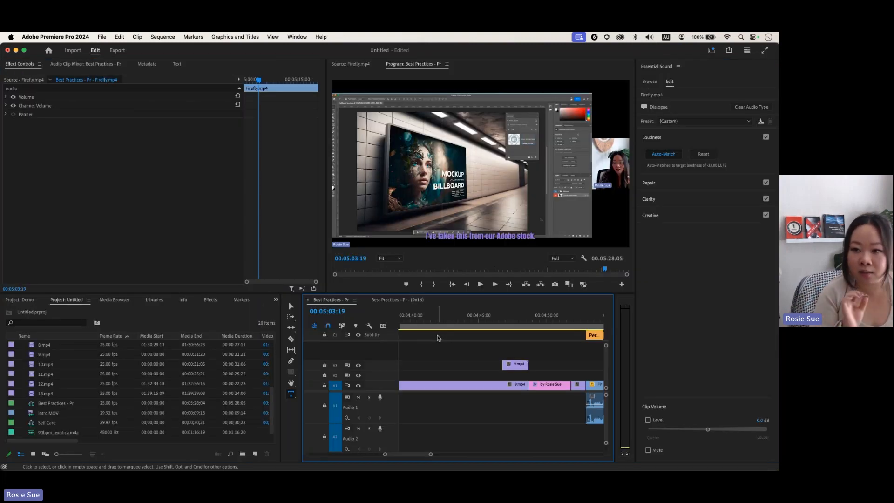
pyautogui.hscroll(5, 438, 338)
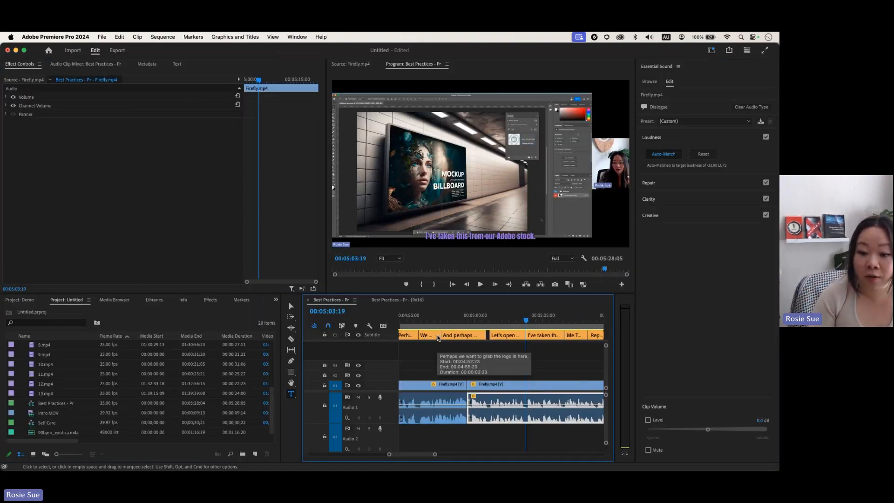
pyautogui.hscroll(-2, 438, 338)
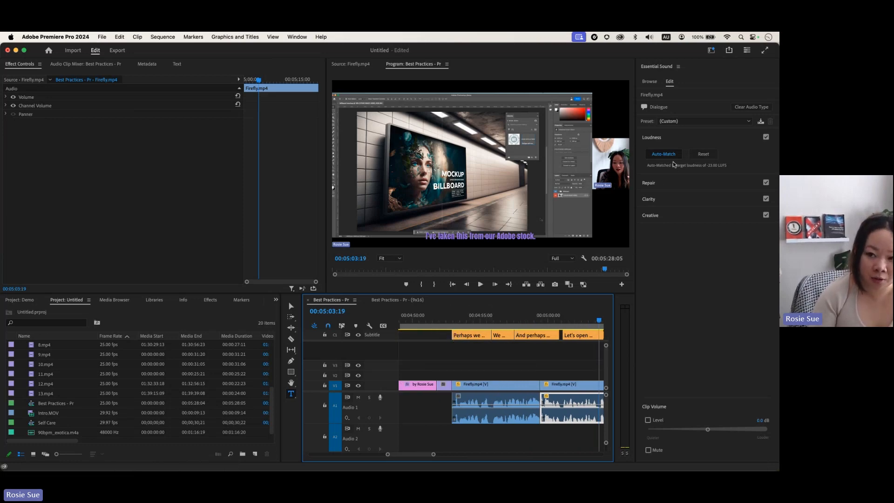
pyautogui.click(650, 138)
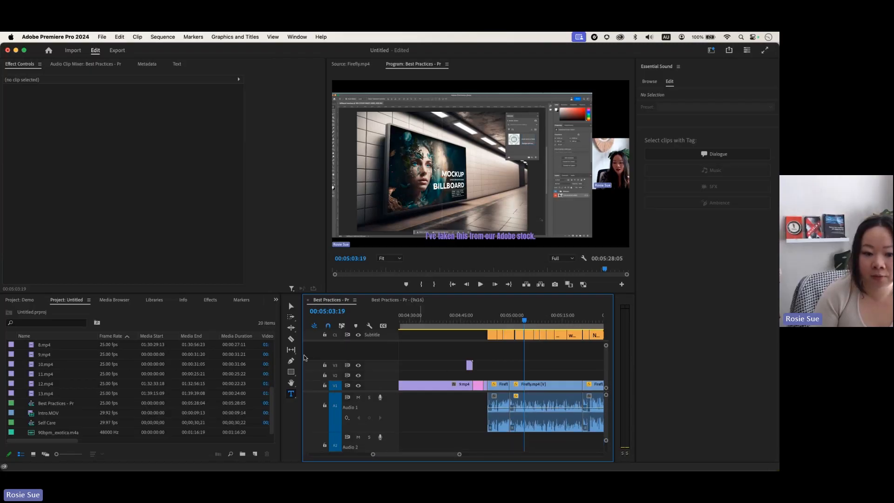
# Step: Widen the timeline area and place 90bpm_exotica.m4a on Audio 2 starting at 00:00
pyautogui.moveTo(280, 356); pyautogui.dragTo(244, 356)
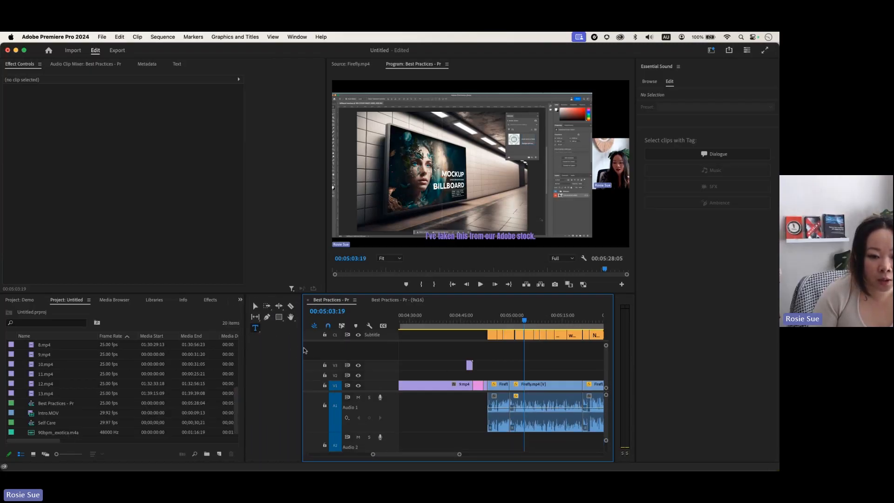
pyautogui.moveTo(304, 350); pyautogui.dragTo(256, 350)
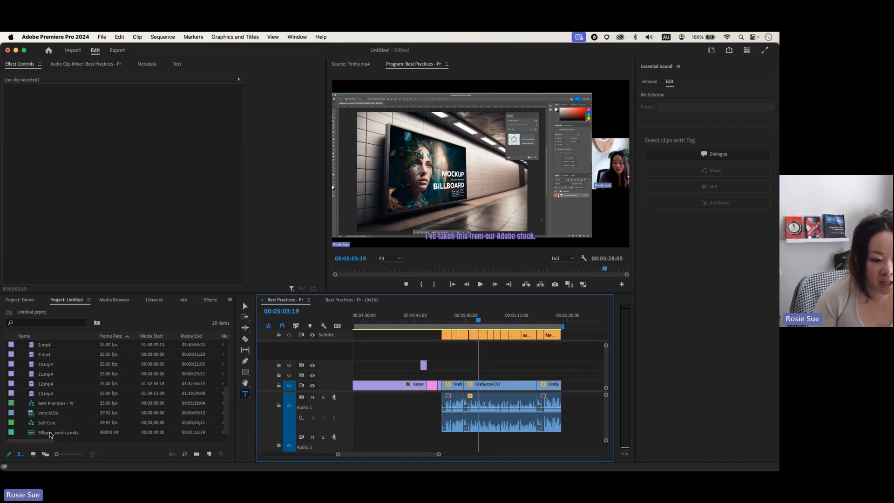
pyautogui.moveTo(50, 435); pyautogui.dragTo(368, 439)
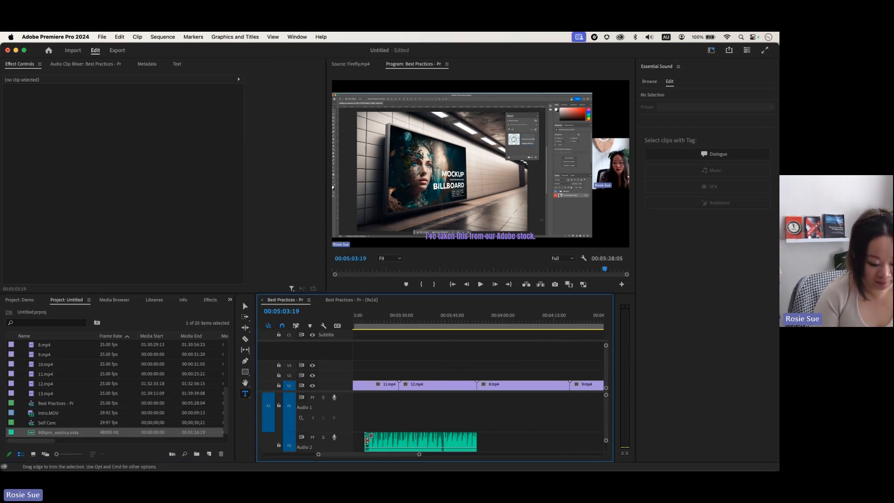
pyautogui.press('`')
pyautogui.press('-')
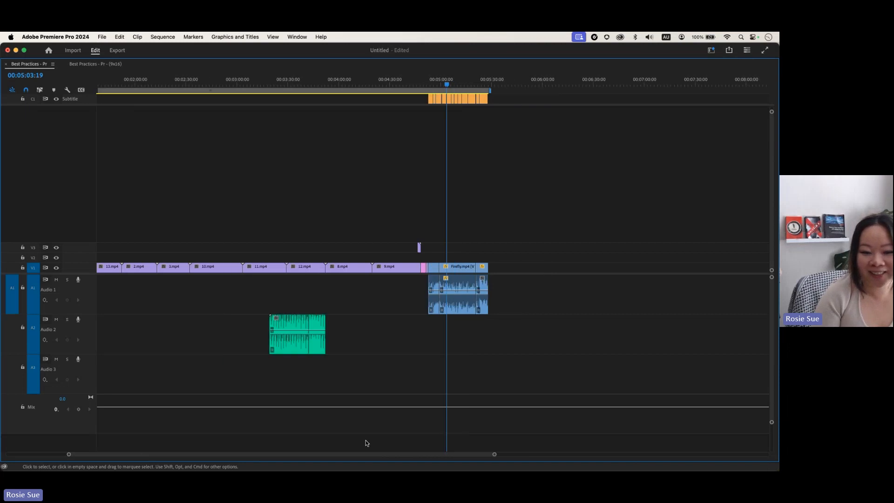
pyautogui.press('-')
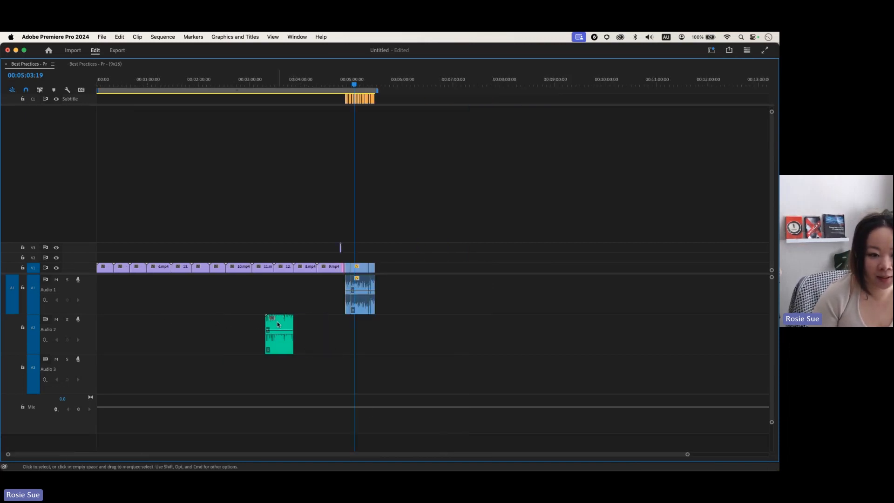
pyautogui.moveTo(278, 325); pyautogui.dragTo(109, 320)
# Step: Play the sequence from about 19 seconds to hear the music, then restore the workspace
pyautogui.click(114, 84)
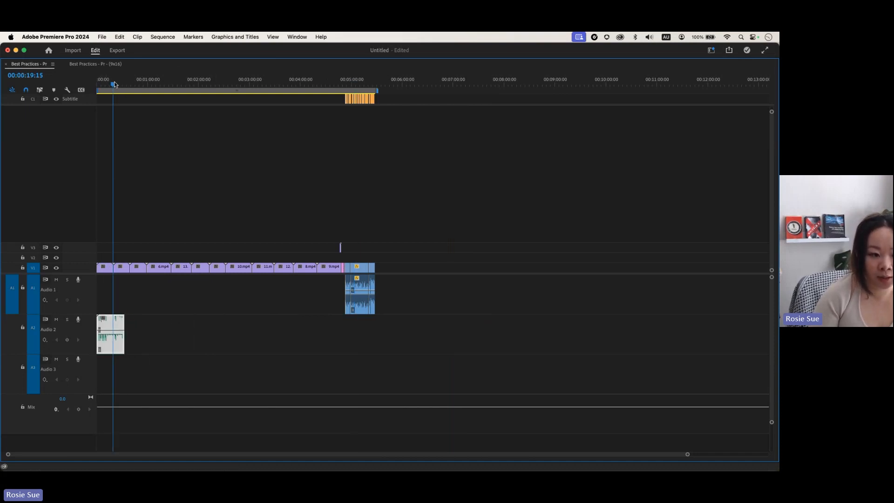
pyautogui.press('space')
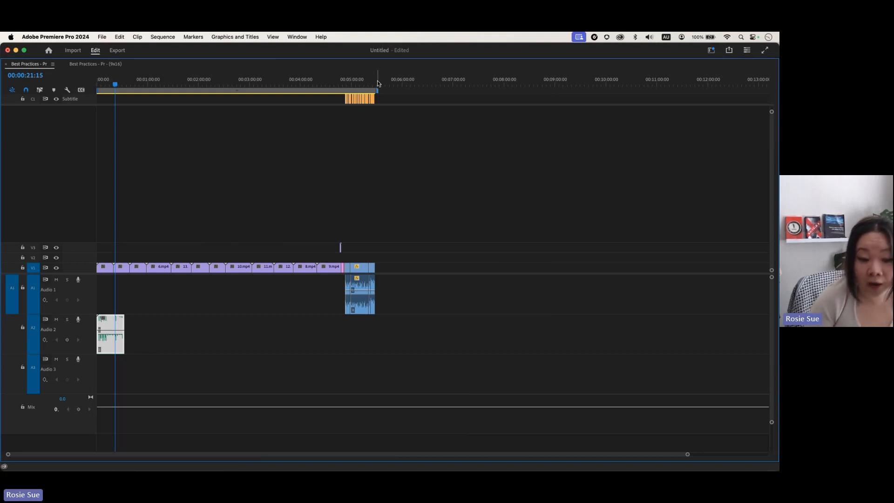
pyautogui.click(394, 166)
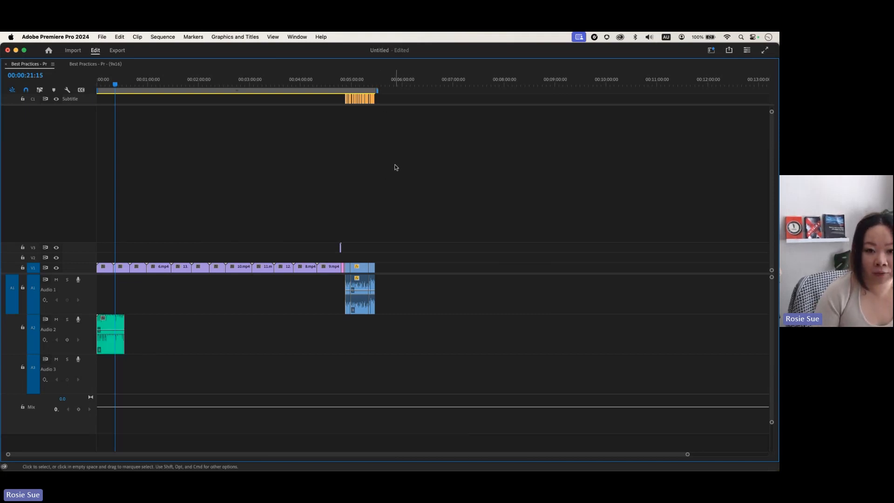
pyautogui.click(119, 334)
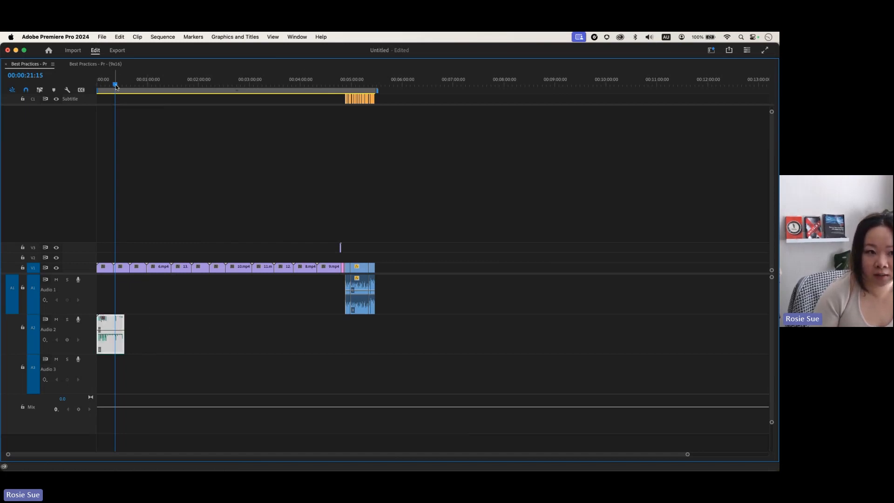
pyautogui.moveTo(115, 85); pyautogui.dragTo(124, 87)
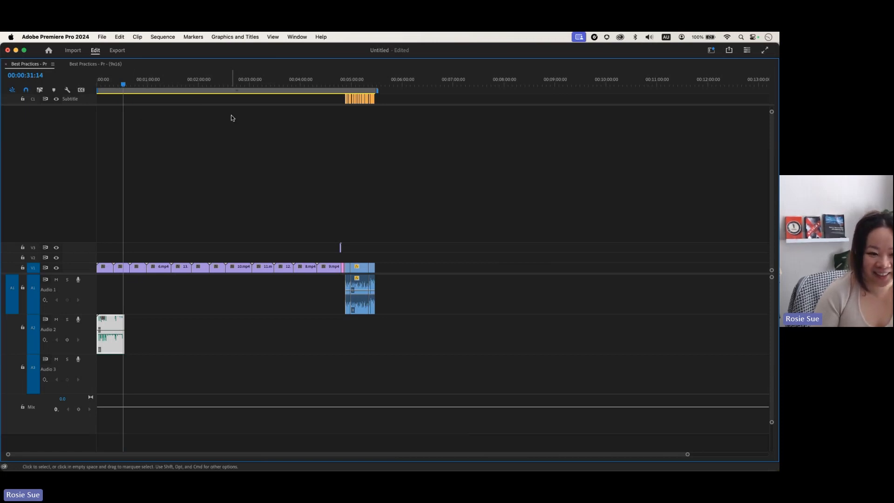
pyautogui.click(234, 130)
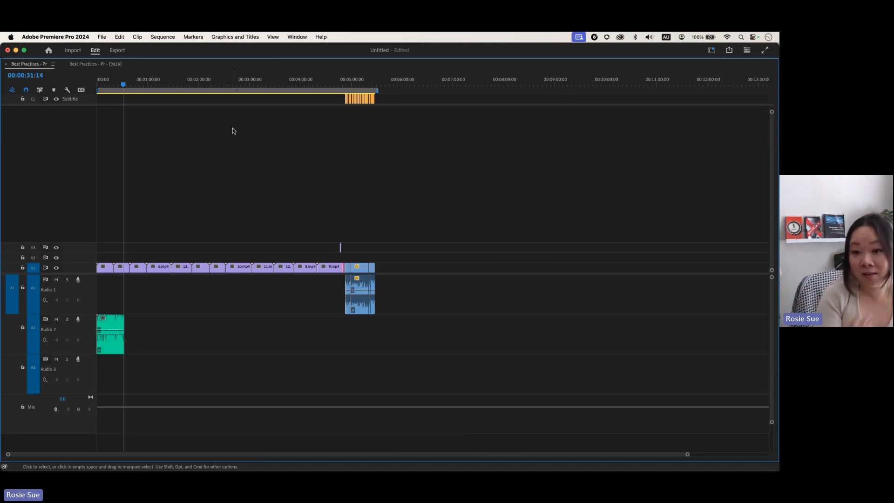
pyautogui.press('`')
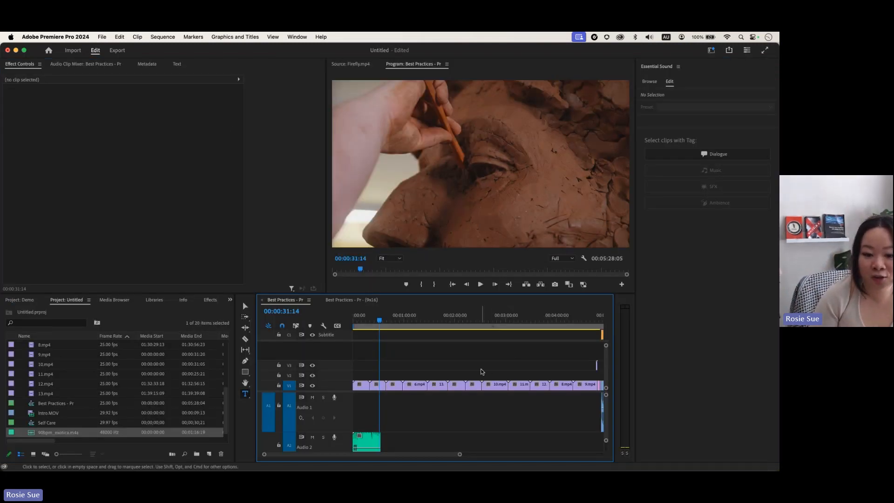
# Step: Tag 90bpm_exotica.m4a as Music, auto-match its loudness, and scrub back to about 19 seconds
pyautogui.scroll(-2, 460, 411)
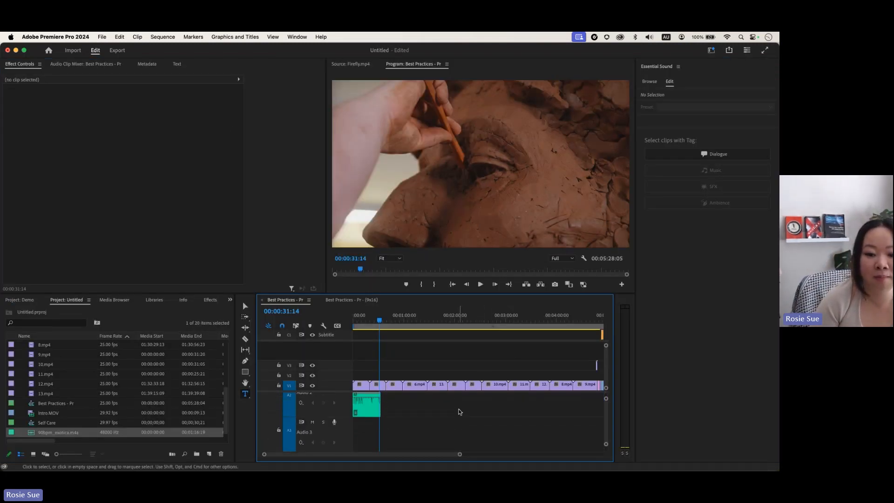
pyautogui.moveTo(460, 454); pyautogui.dragTo(507, 455)
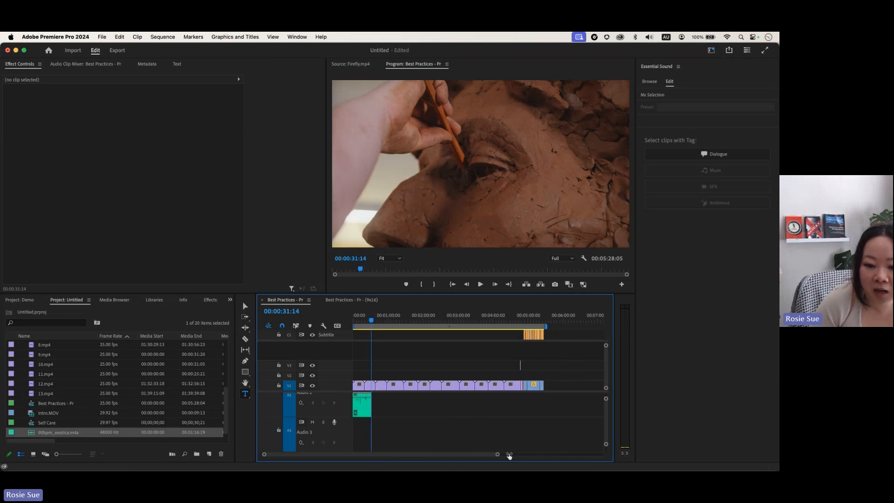
pyautogui.click(360, 411)
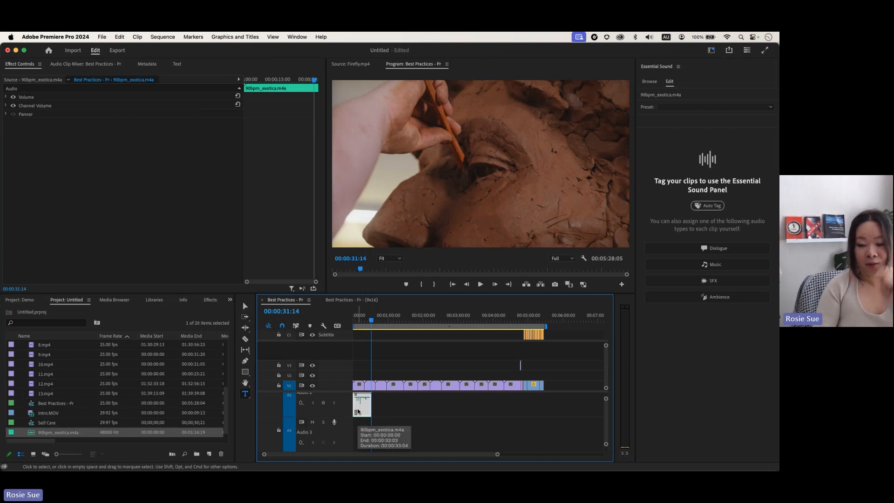
pyautogui.click(722, 209)
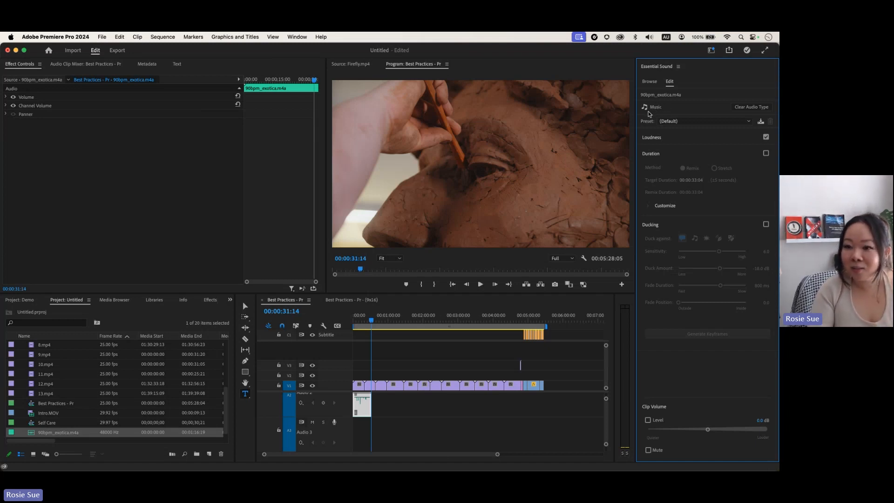
pyautogui.click(658, 139)
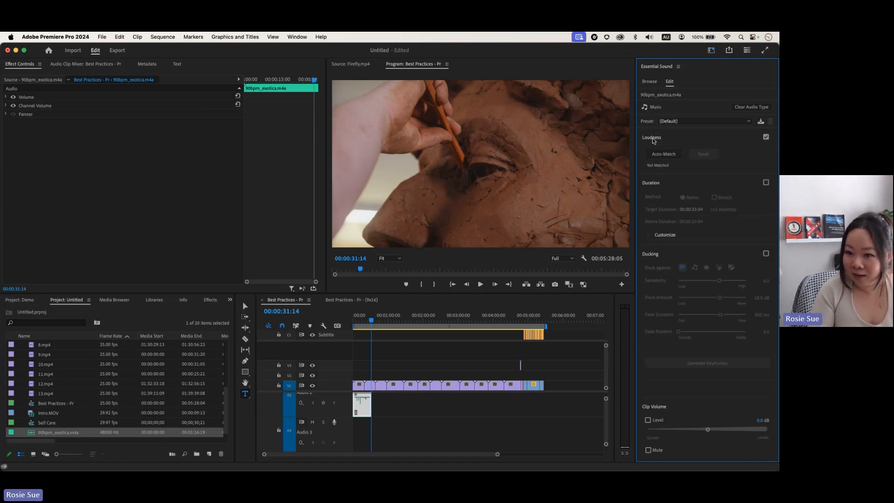
pyautogui.click(665, 156)
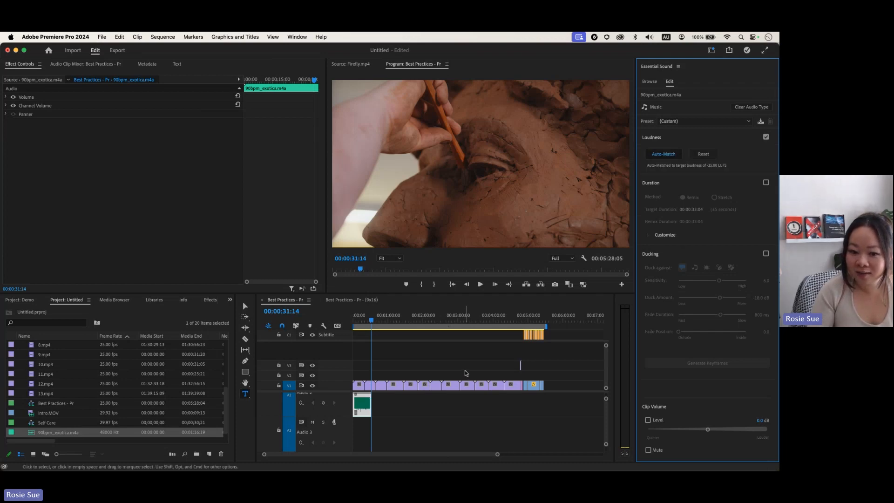
pyautogui.moveTo(373, 322); pyautogui.dragTo(364, 320)
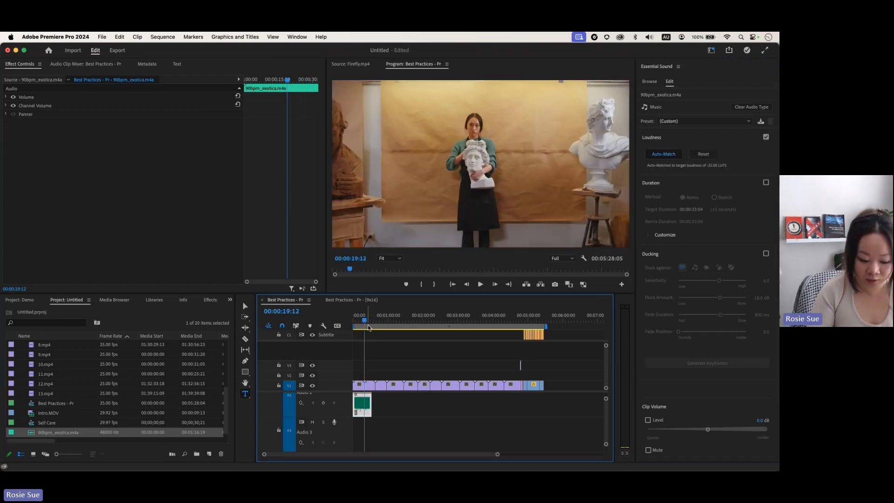
# Step: Switch to the Remix Tool and stretch the music clip to the sequence end
pyautogui.press('`')
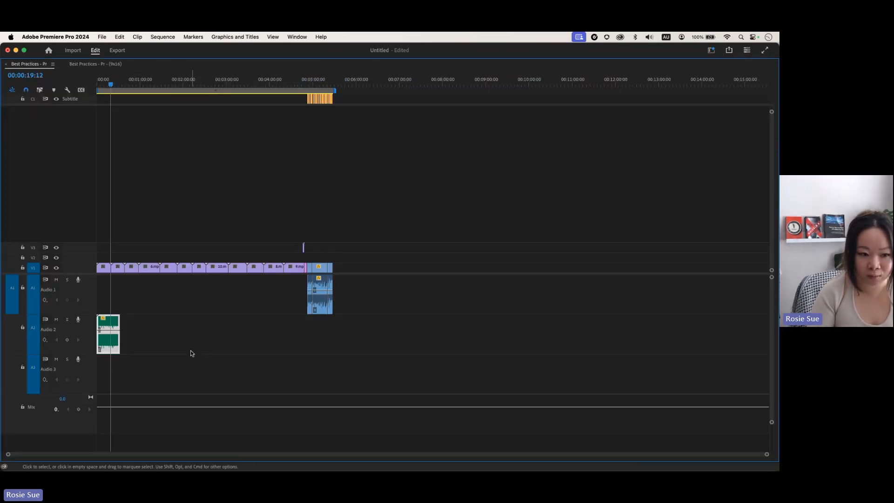
pyautogui.press('`')
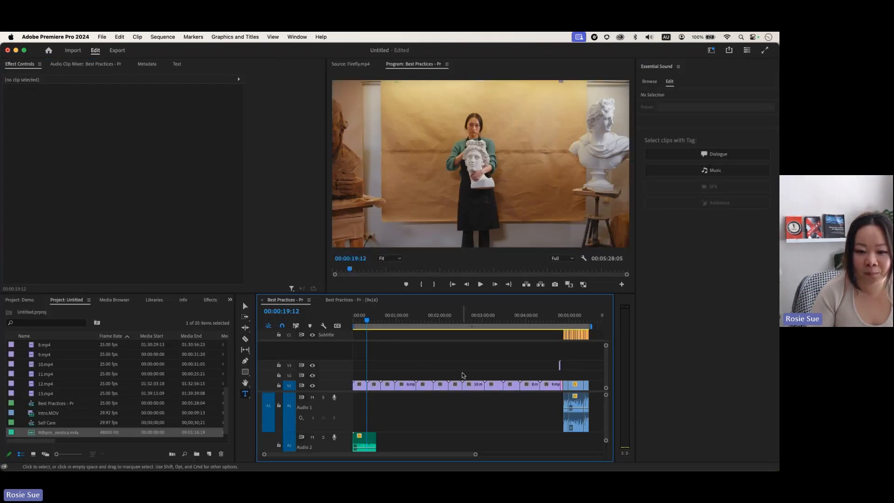
pyautogui.scroll(-3, 420, 429)
pyautogui.scroll(3, 421, 428)
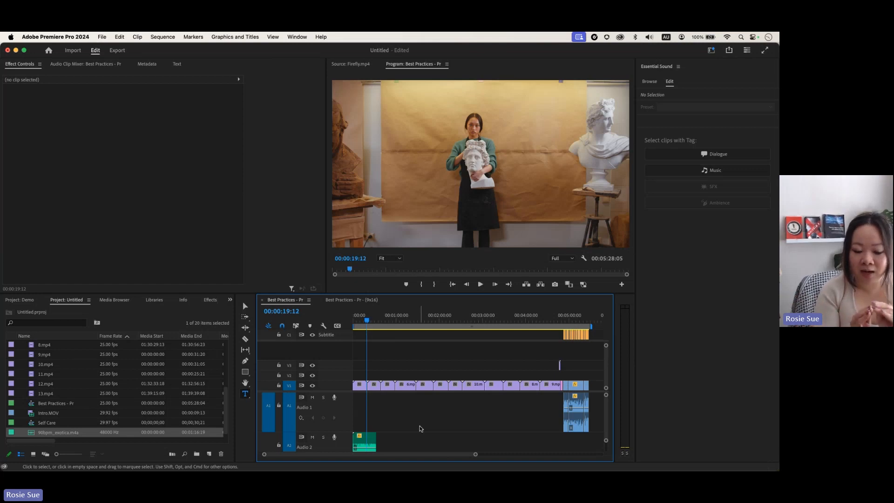
pyautogui.scroll(-3, 420, 429)
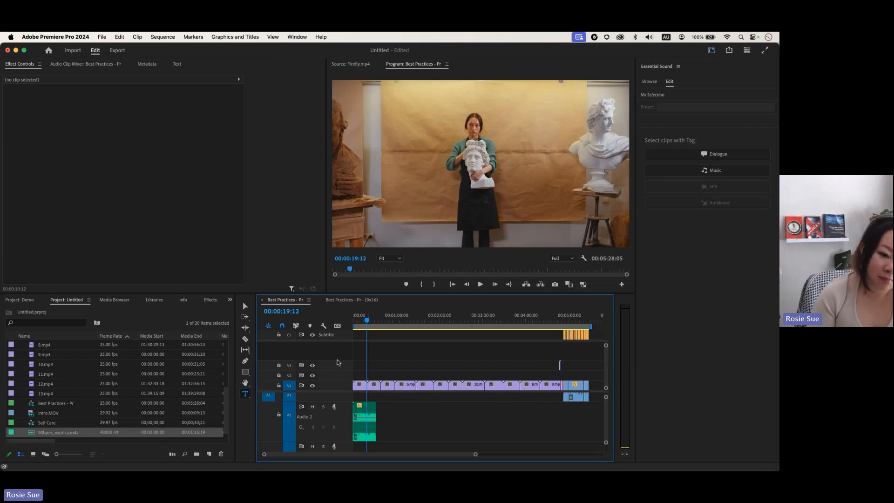
pyautogui.click(245, 328)
pyautogui.click(247, 329)
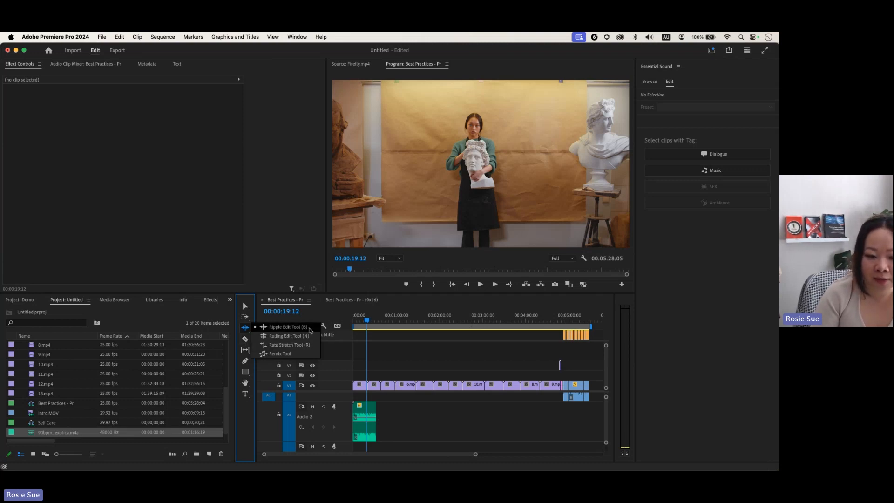
pyautogui.click(291, 355)
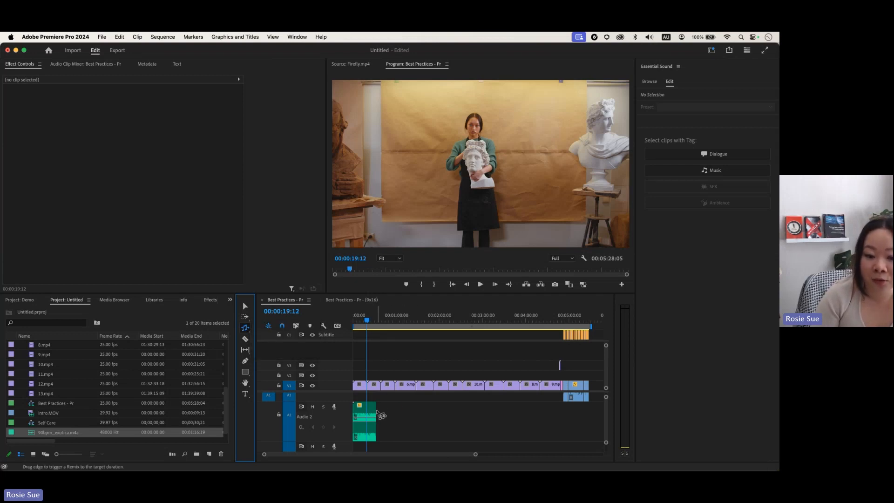
pyautogui.moveTo(378, 412); pyautogui.dragTo(586, 431)
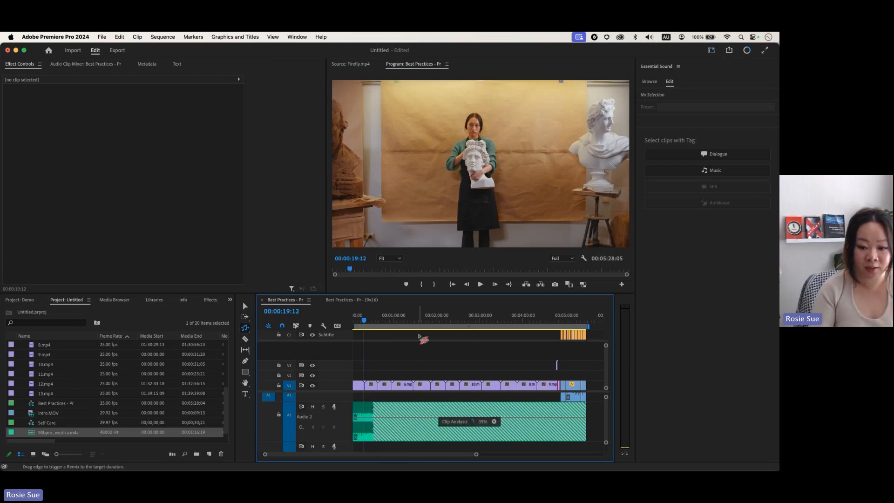
# Step: Review the remixed music from 4.mp4 to 13.mp4 in the maximized timeline, then restore the workspace
pyautogui.press('`')
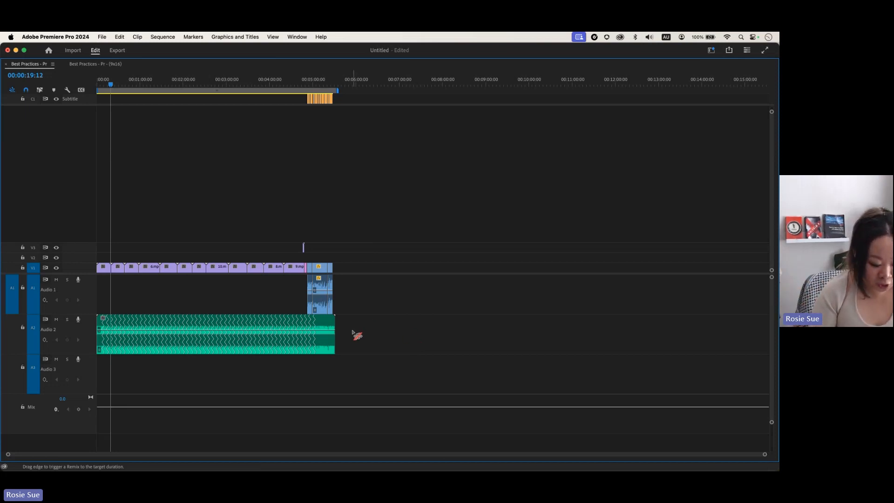
pyautogui.press('=')
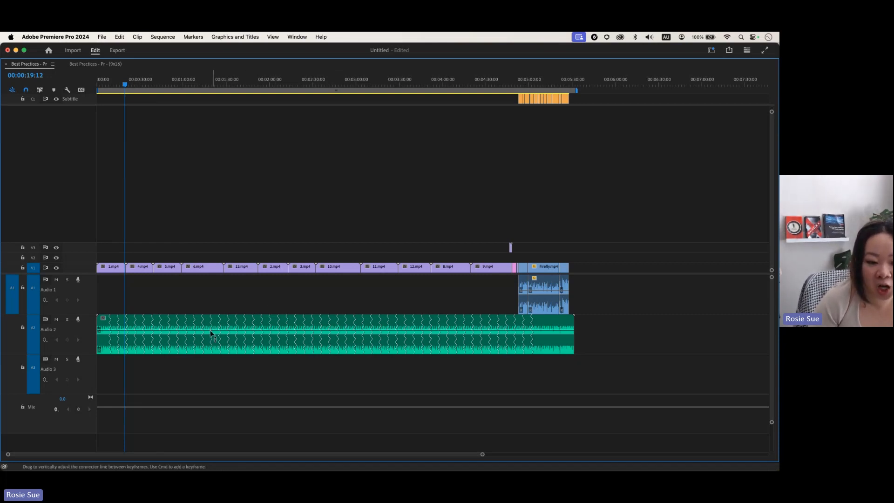
pyautogui.click(136, 84)
pyautogui.moveTo(153, 85); pyautogui.dragTo(229, 86)
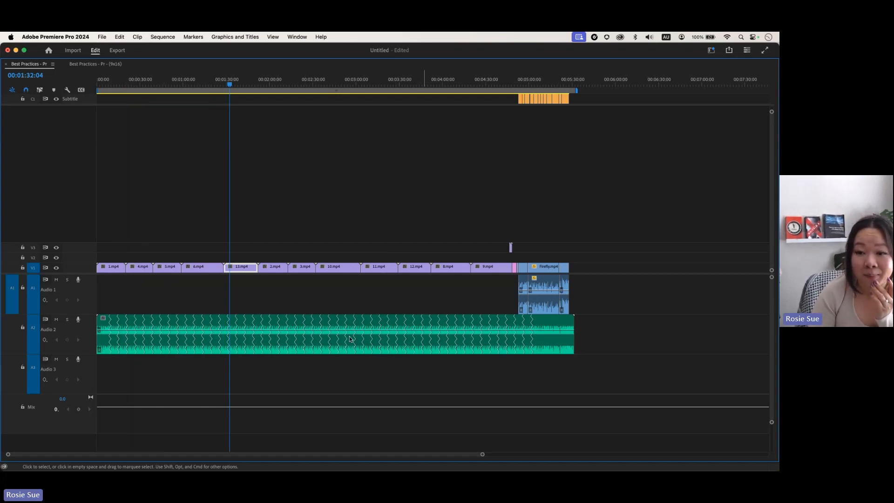
pyautogui.click(635, 344)
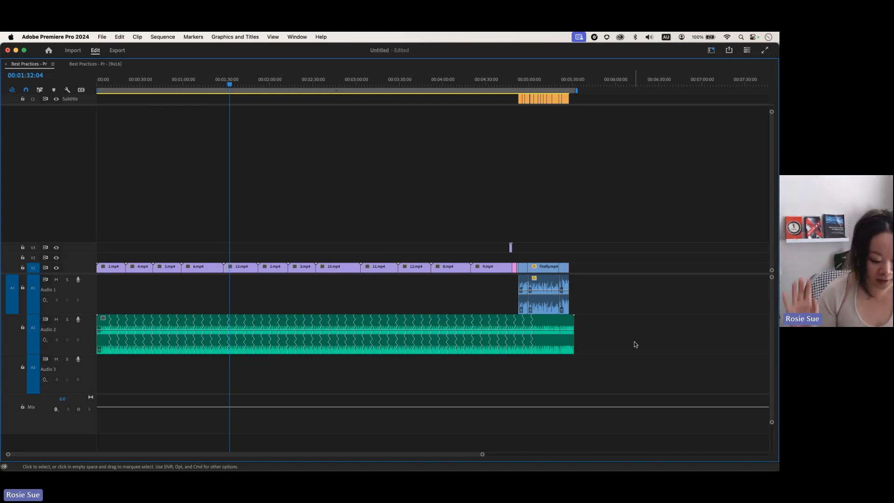
pyautogui.press('`')
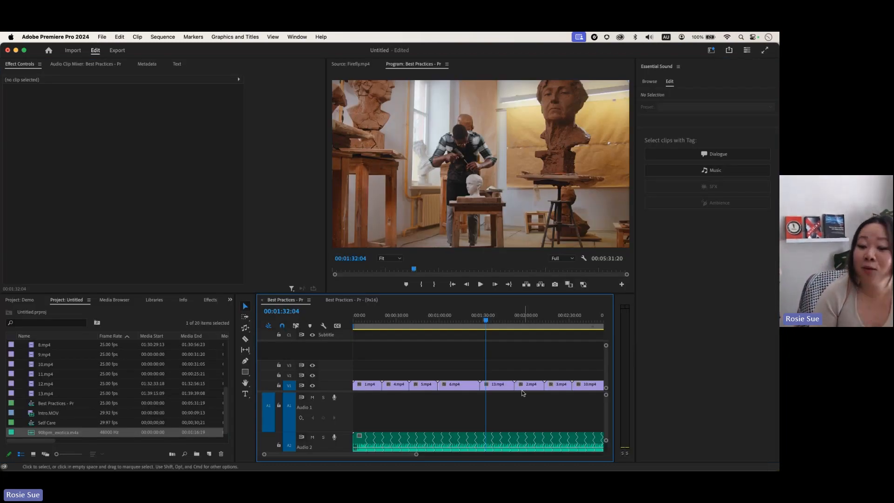
# Step: Fit and preview the sequence with the remixed music, then select the music clip and maximize the timeline
pyautogui.press('\\')
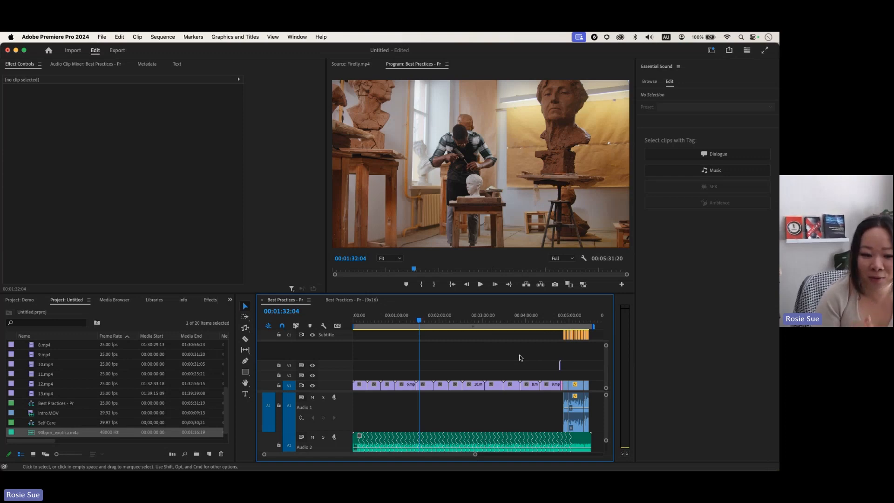
pyautogui.press('space')
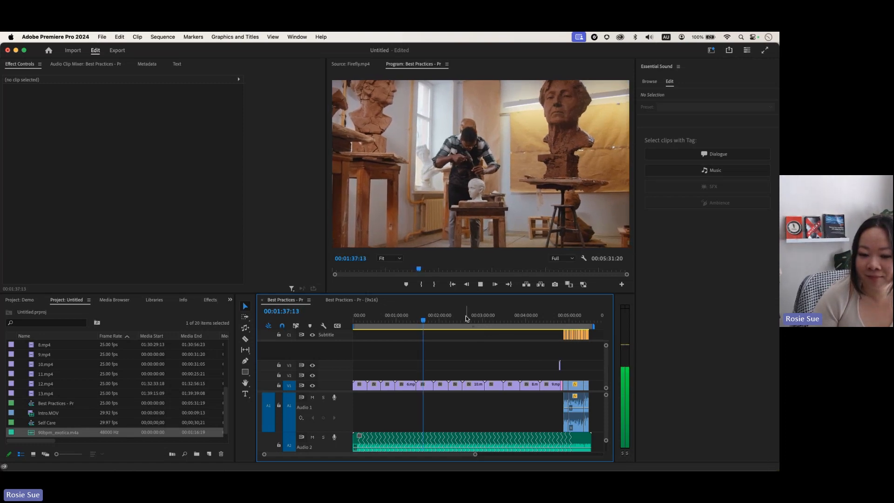
pyautogui.press('space')
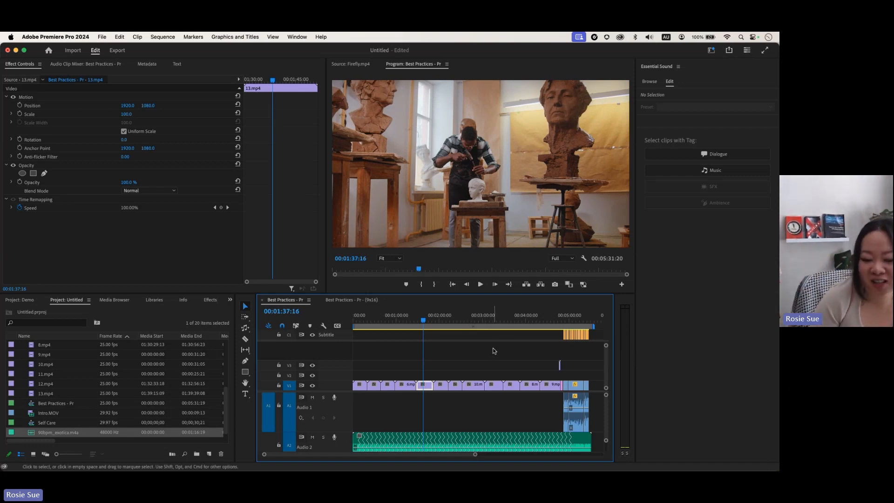
pyautogui.click(468, 439)
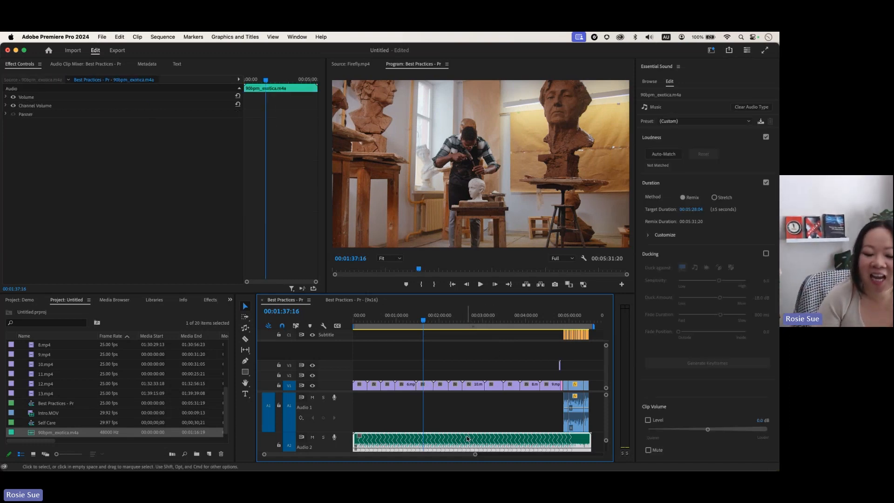
pyautogui.scroll(-5, 468, 439)
pyautogui.scroll(4, 467, 438)
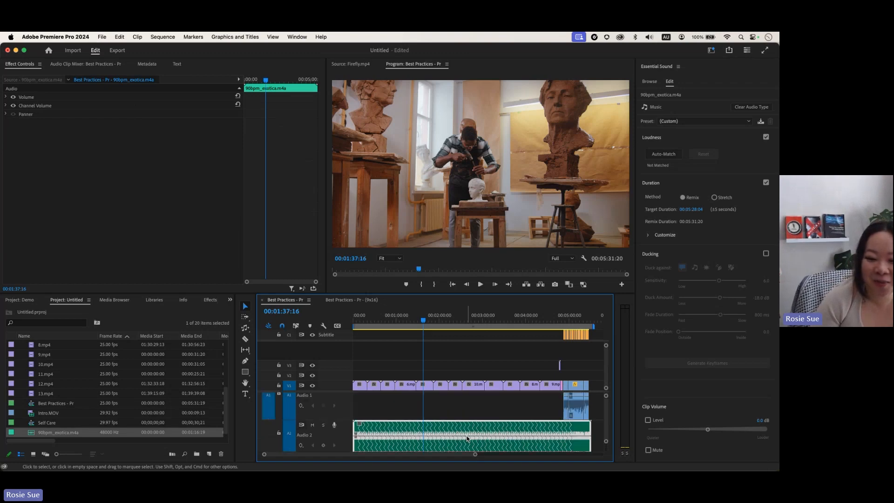
pyautogui.press('`')
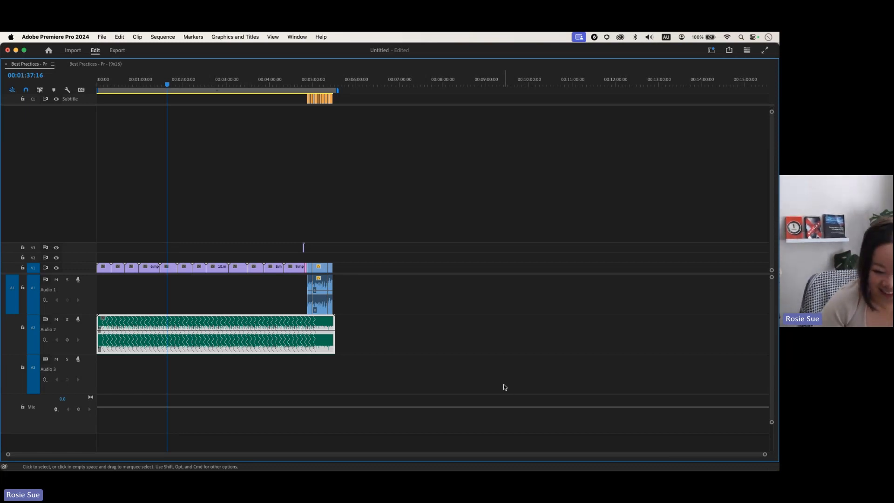
# Step: Drag a group of V1 clips later, ripple-delete the resulting gap, and restore the workspace
pyautogui.click(422, 370)
pyautogui.hscroll(1, 421, 369)
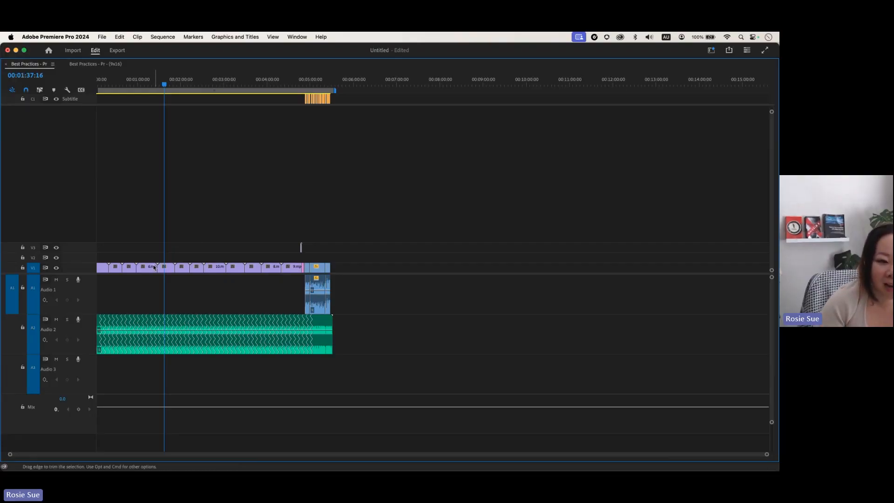
pyautogui.moveTo(141, 258); pyautogui.dragTo(344, 272)
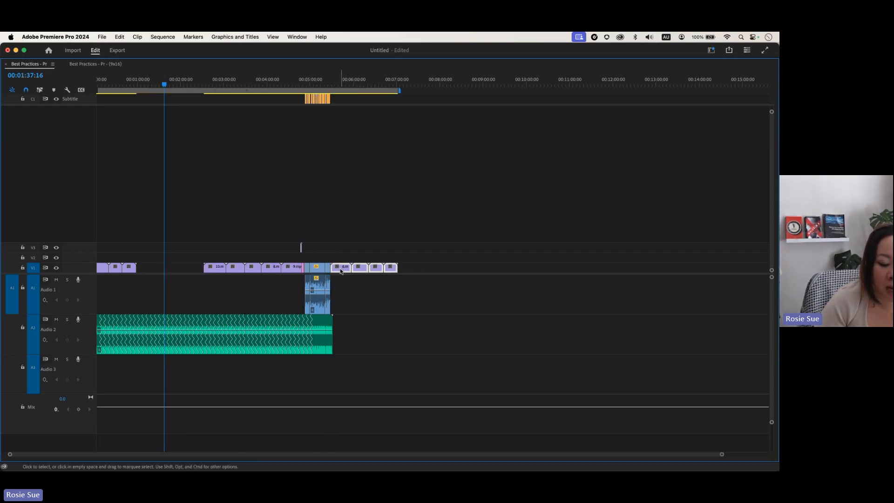
pyautogui.rightClick(169, 268)
pyautogui.click(177, 273)
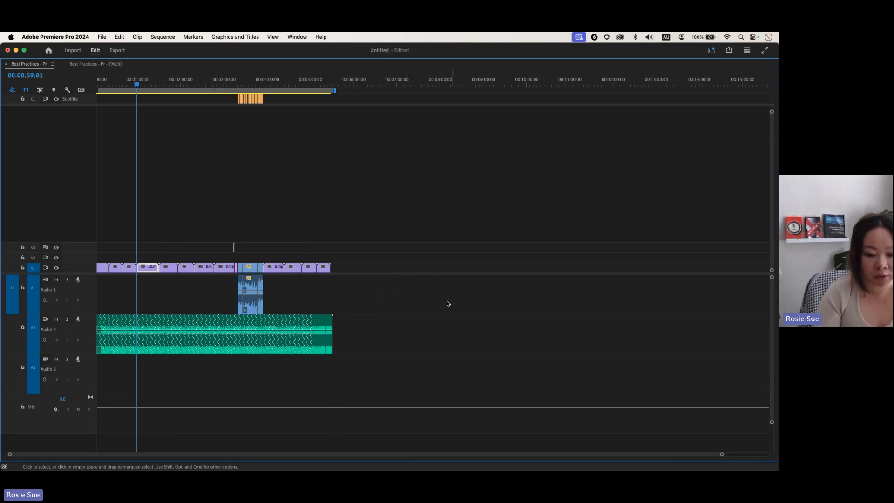
pyautogui.click(248, 81)
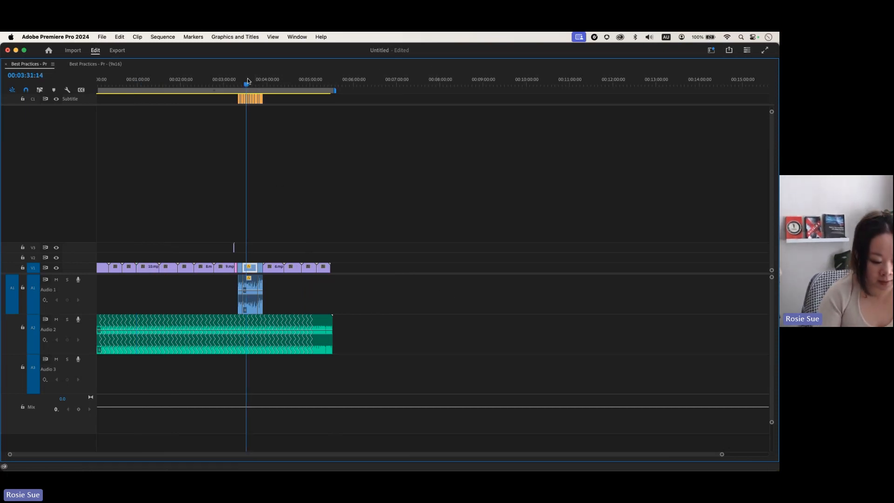
pyautogui.press('`')
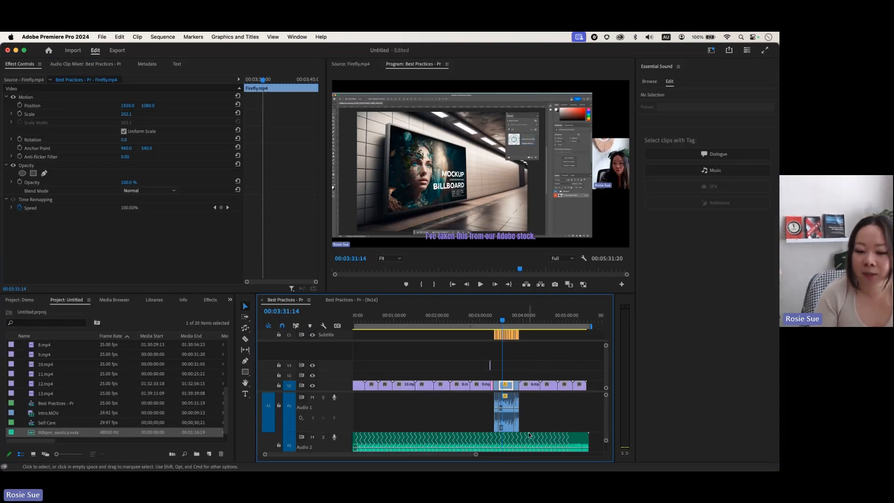
pyautogui.click(506, 444)
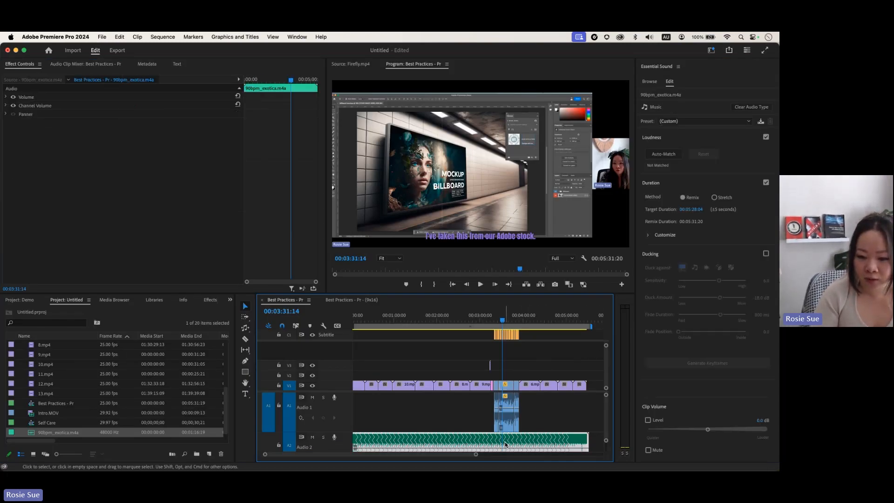
pyautogui.click(510, 404)
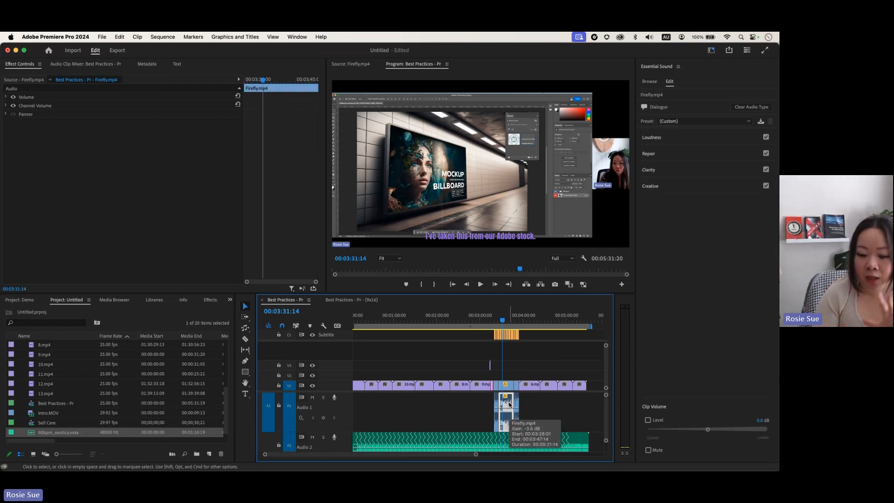
pyautogui.press('space')
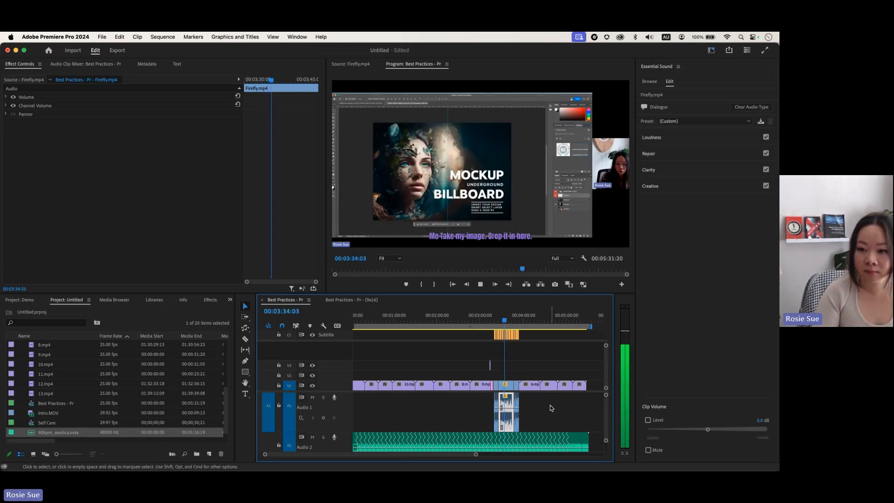
pyautogui.press('space')
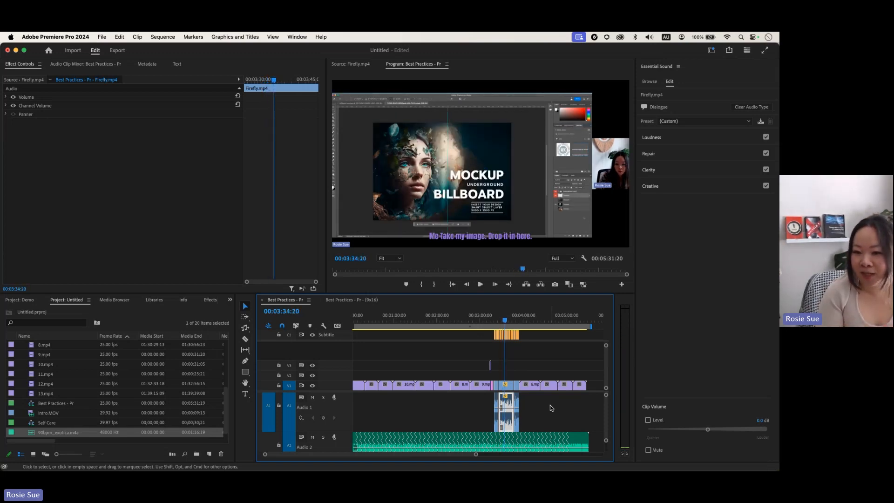
pyautogui.click(550, 408)
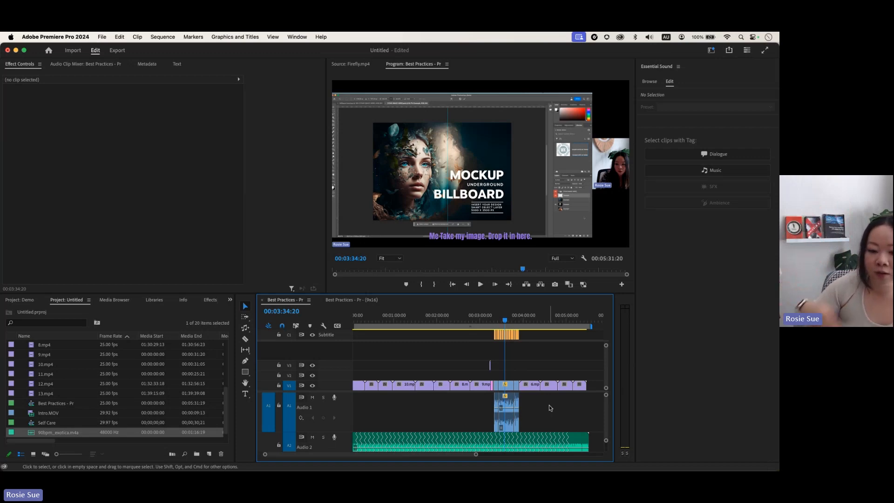
pyautogui.press('`')
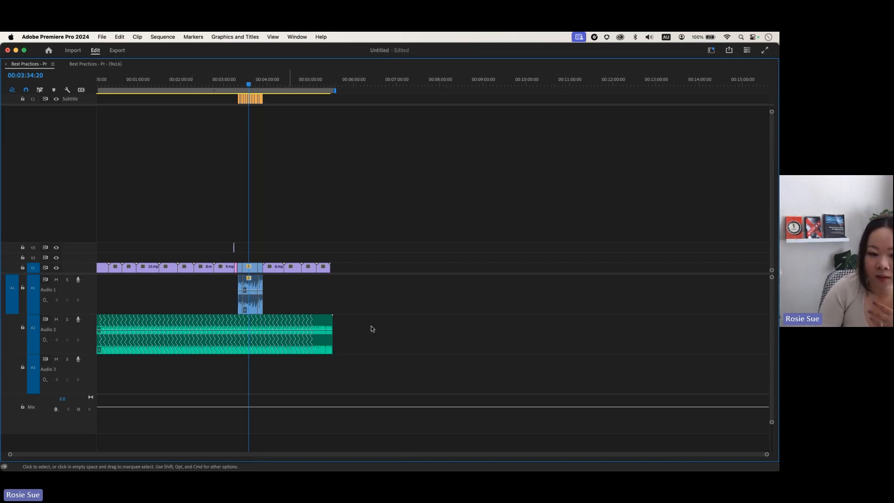
pyautogui.press('`')
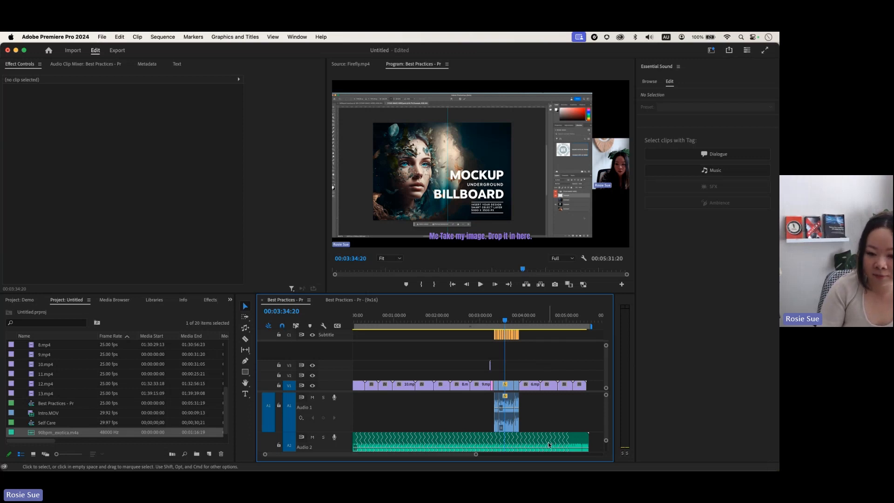
# Step: Select the Firefly.mp4 audio and Auto Tag it as dialogue
pyautogui.click(528, 440)
pyautogui.click(528, 416)
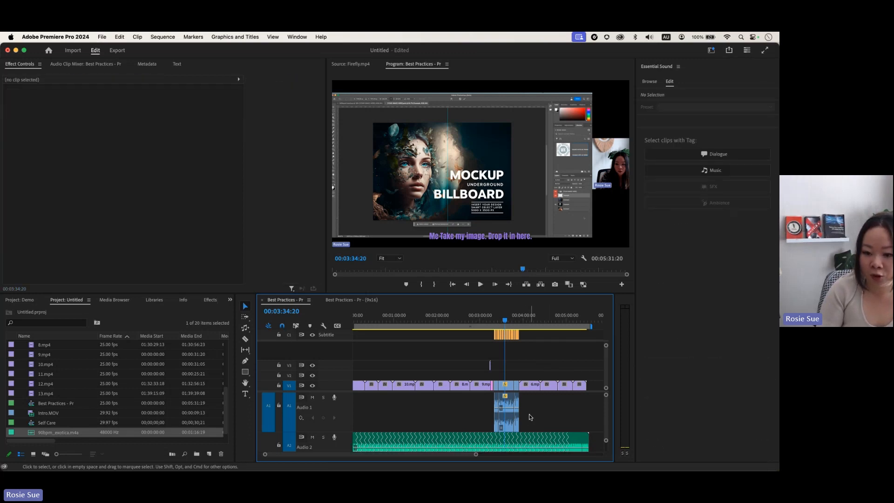
pyautogui.click(517, 414)
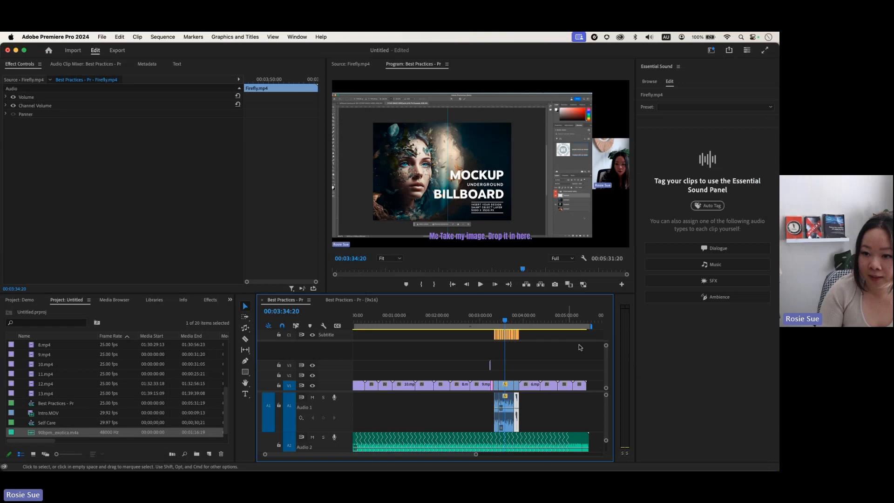
pyautogui.click(707, 206)
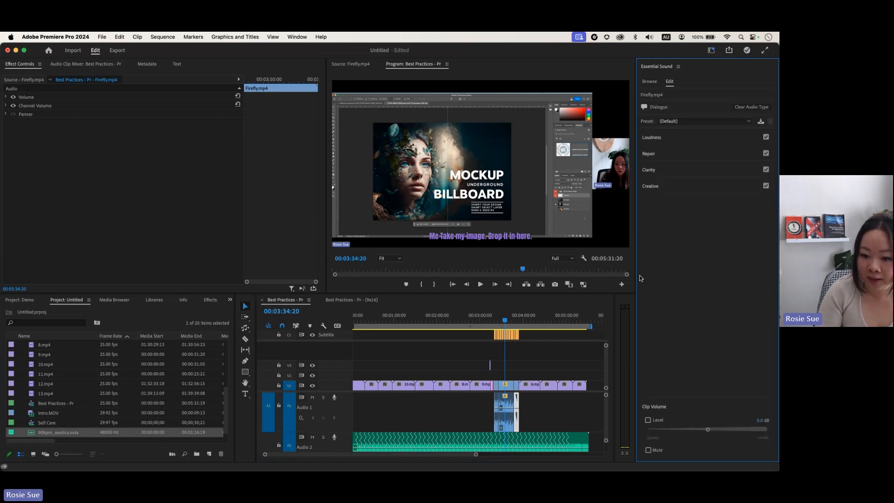
pyautogui.click(496, 421)
pyautogui.click(700, 209)
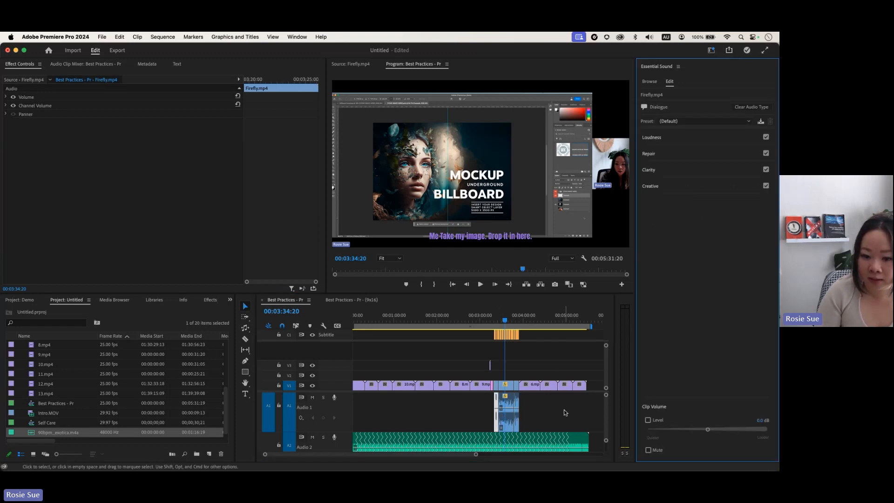
pyautogui.click(556, 423)
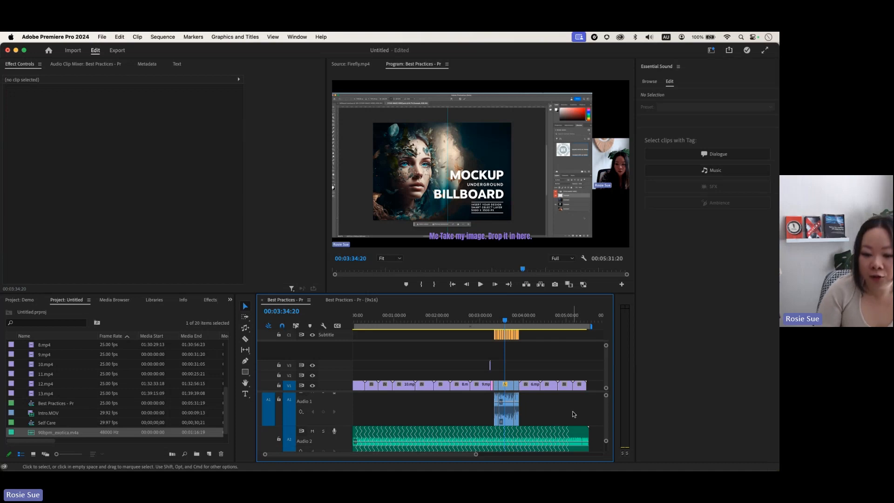
# Step: Enable Ducking on the 90bpm_exotica music and generate keyframes dipping -18.0 dB with 800 ms fades
pyautogui.click(542, 434)
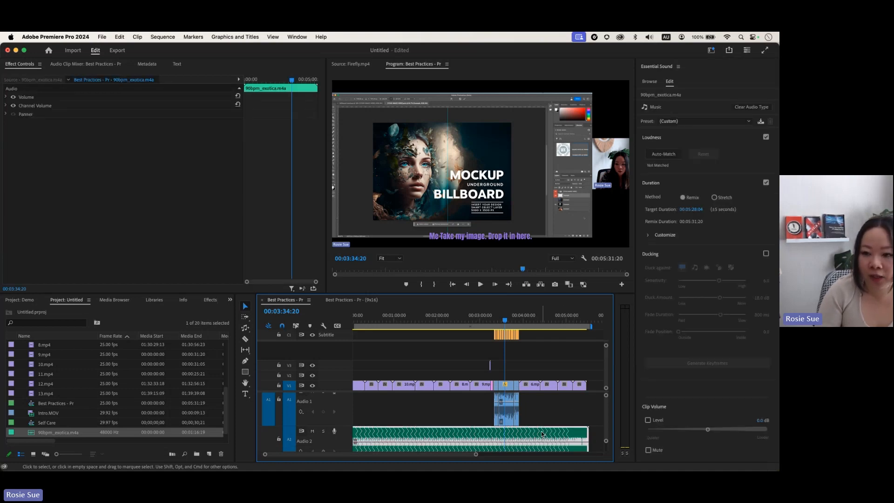
pyautogui.click(653, 138)
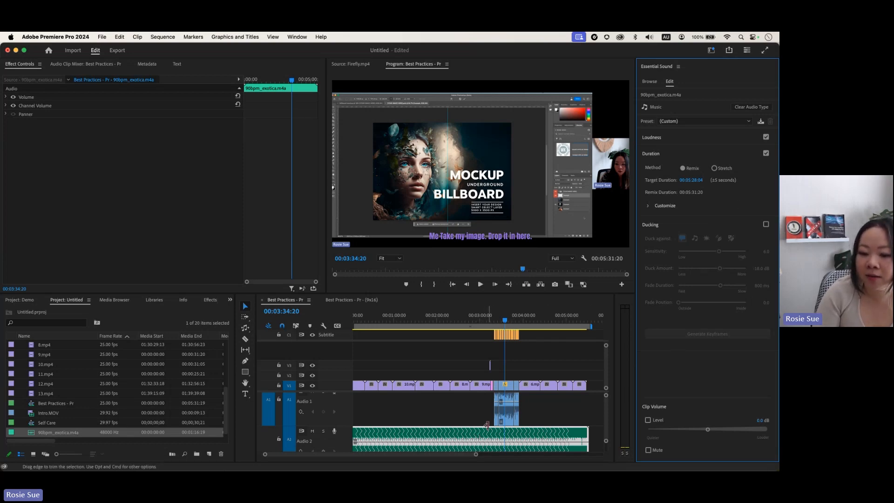
pyautogui.scroll(-1, 486, 431)
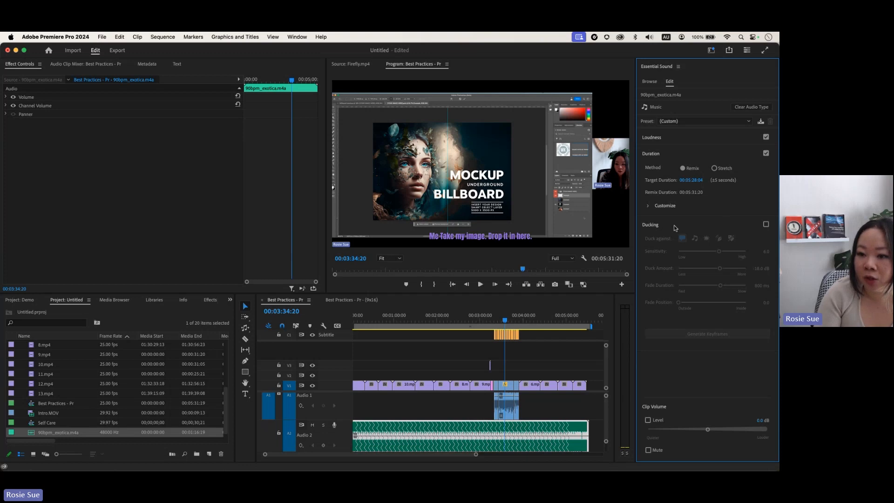
pyautogui.click(766, 225)
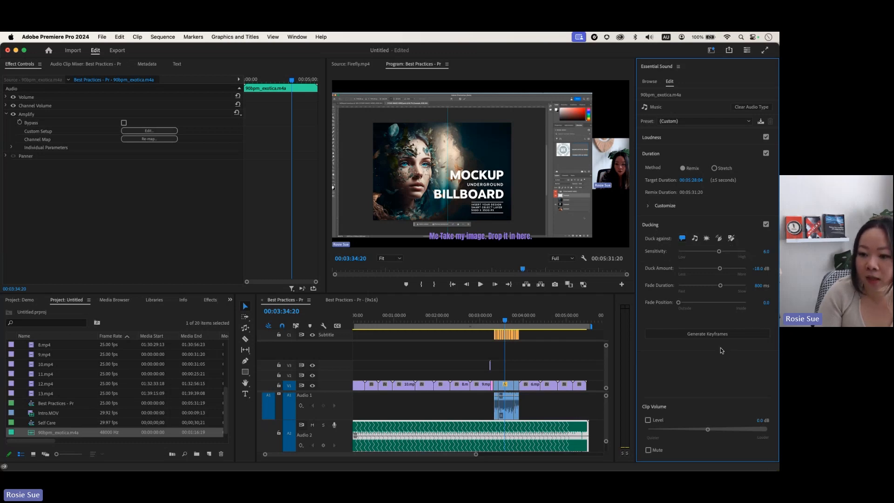
pyautogui.click(707, 334)
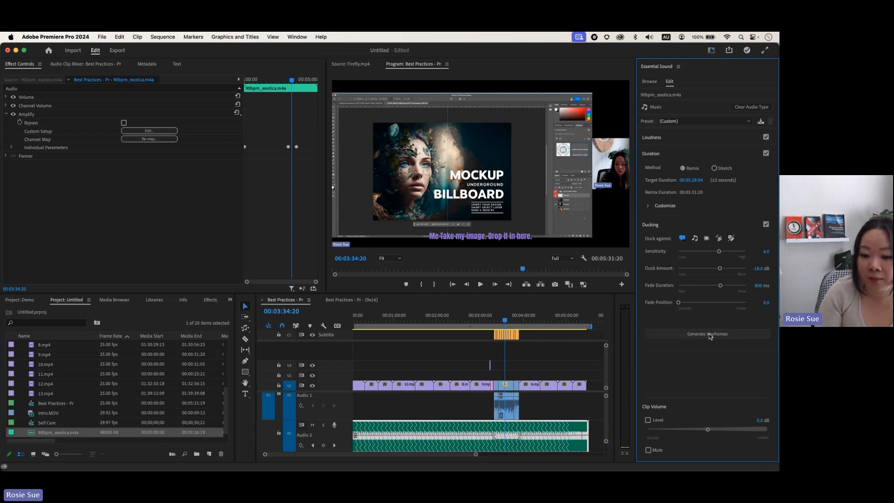
pyautogui.click(469, 340)
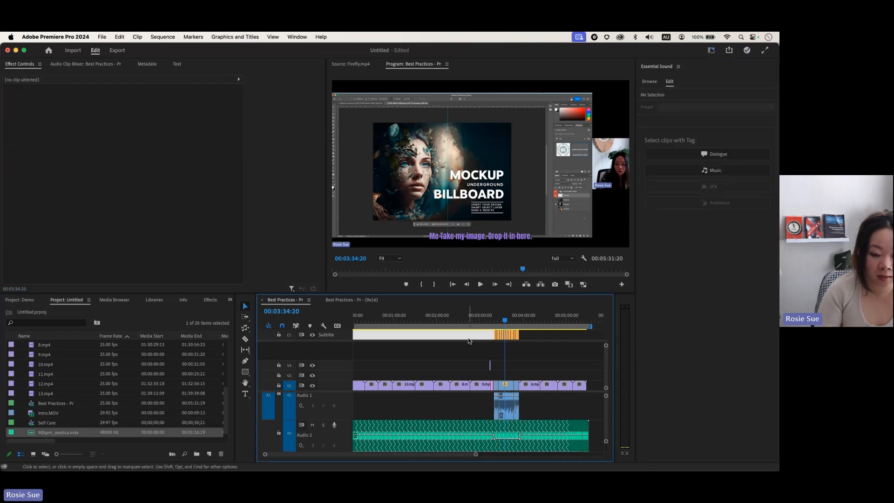
# Step: Maximize the timeline and scrub across the ducking dip between 00:03:03:04 and 00:04:18:03
pyautogui.press('`')
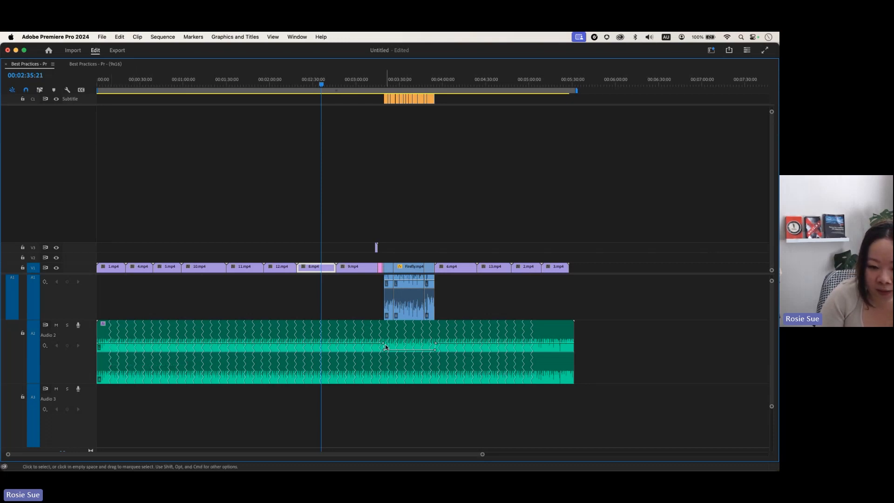
pyautogui.moveTo(322, 83); pyautogui.dragTo(377, 88)
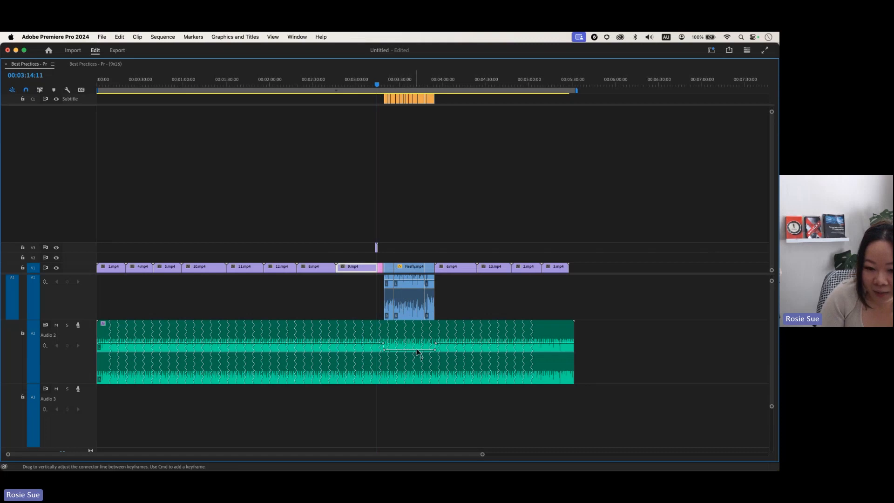
pyautogui.moveTo(377, 85); pyautogui.dragTo(467, 117)
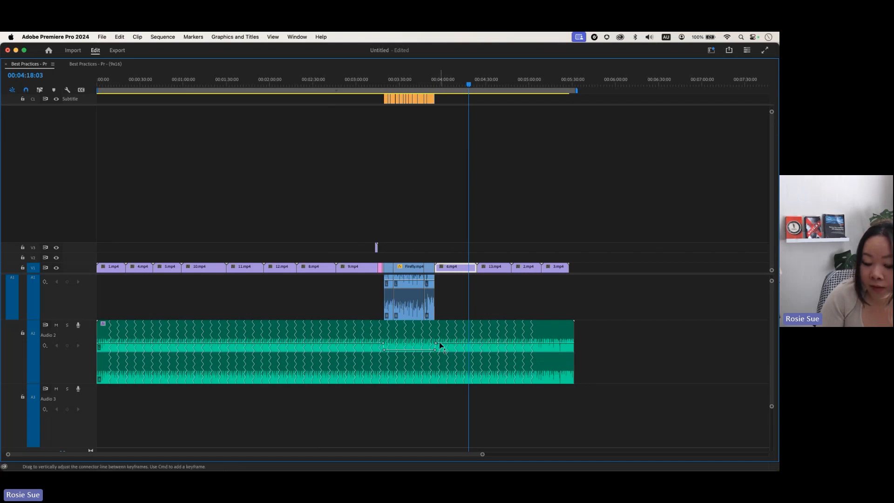
pyautogui.moveTo(469, 83); pyautogui.dragTo(359, 83)
pyautogui.press('`')
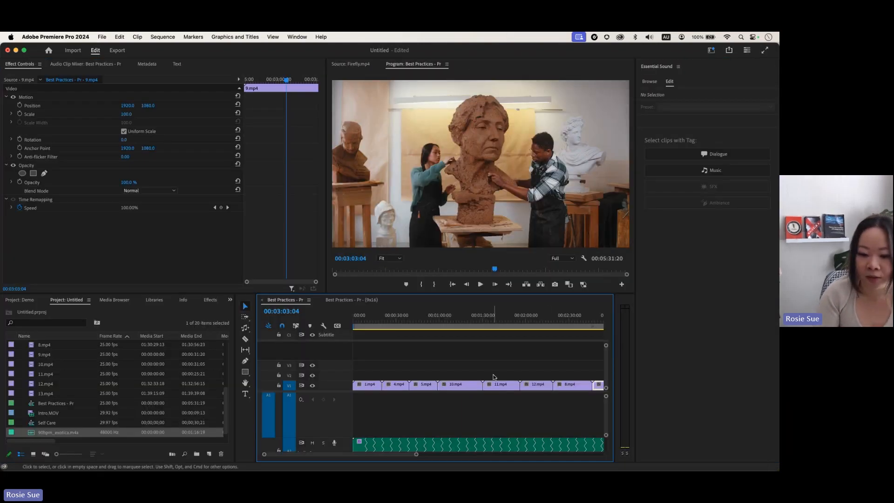
pyautogui.press('\\')
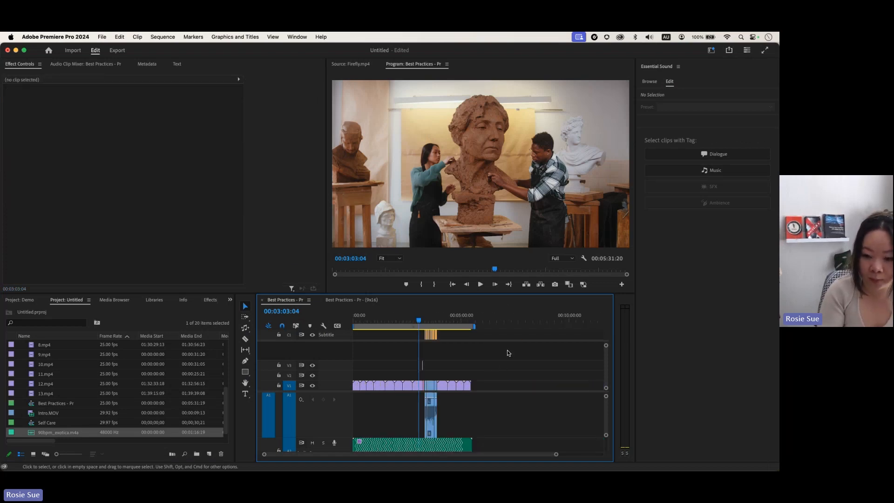
pyautogui.press('\\')
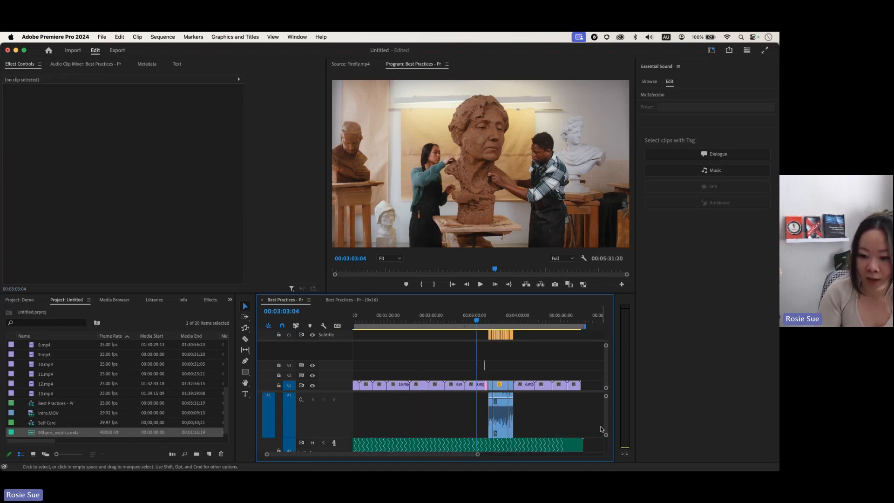
pyautogui.moveTo(607, 399); pyautogui.dragTo(606, 395)
pyautogui.moveTo(606, 395); pyautogui.dragTo(606, 396)
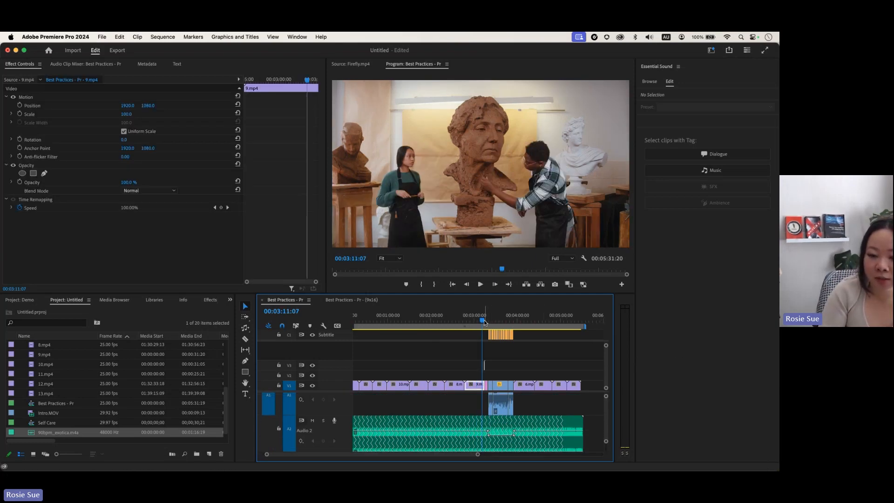
pyautogui.press('space')
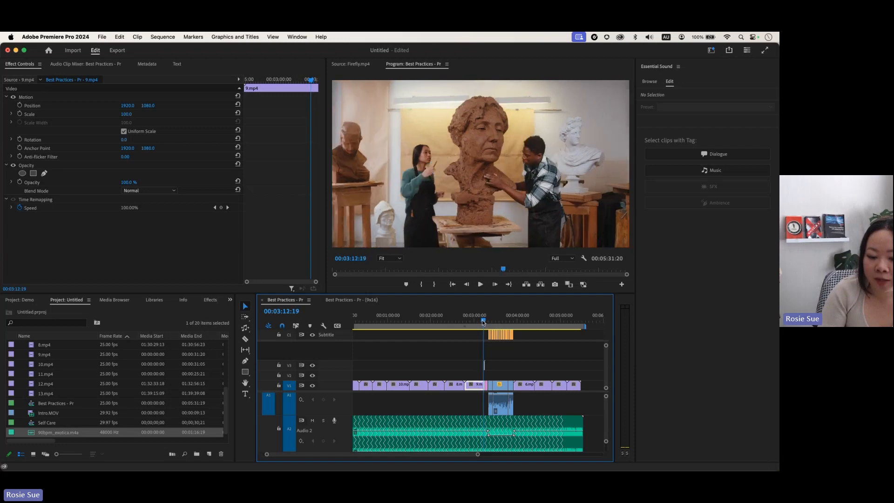
pyautogui.click(483, 321)
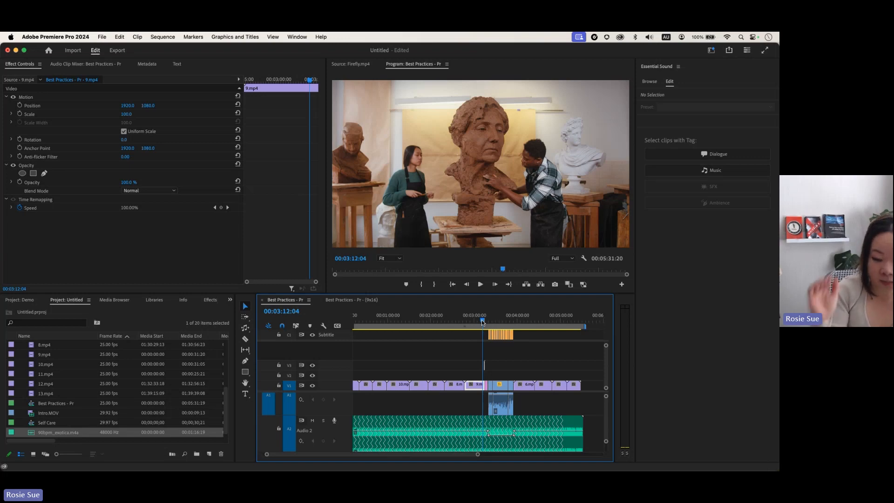
pyautogui.press('space')
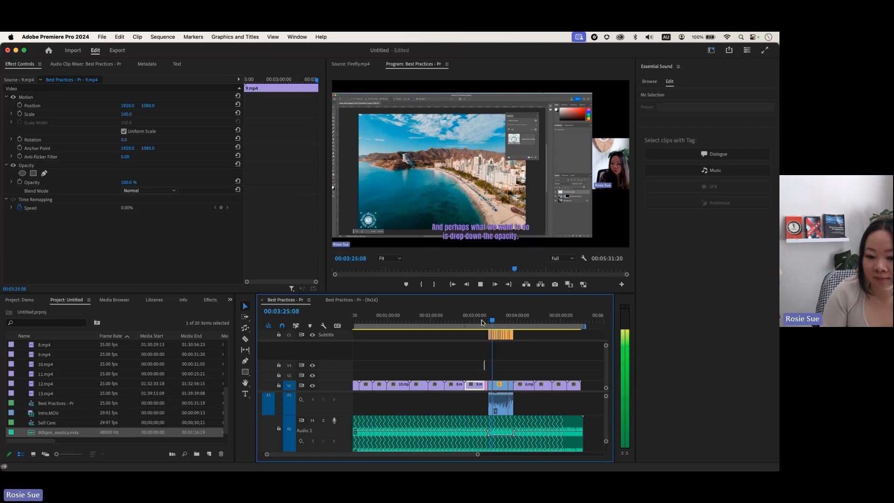
pyautogui.press('space')
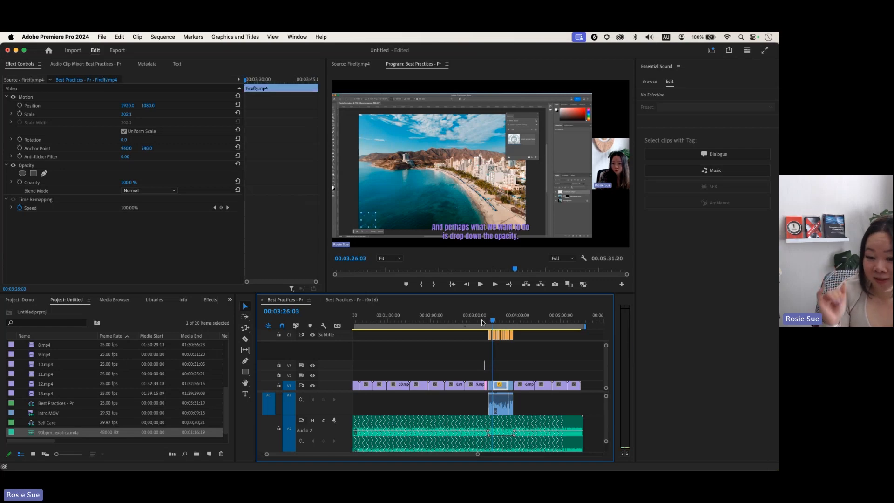
pyautogui.moveTo(494, 322); pyautogui.dragTo(512, 321)
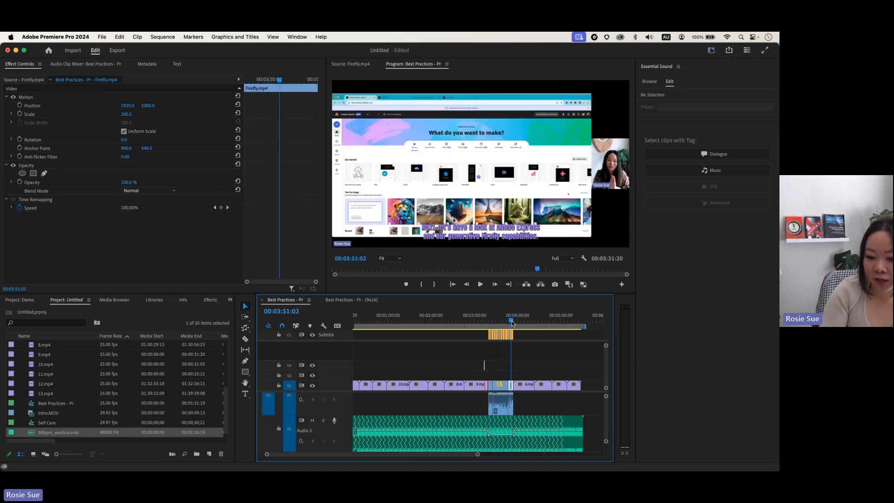
pyautogui.press('space')
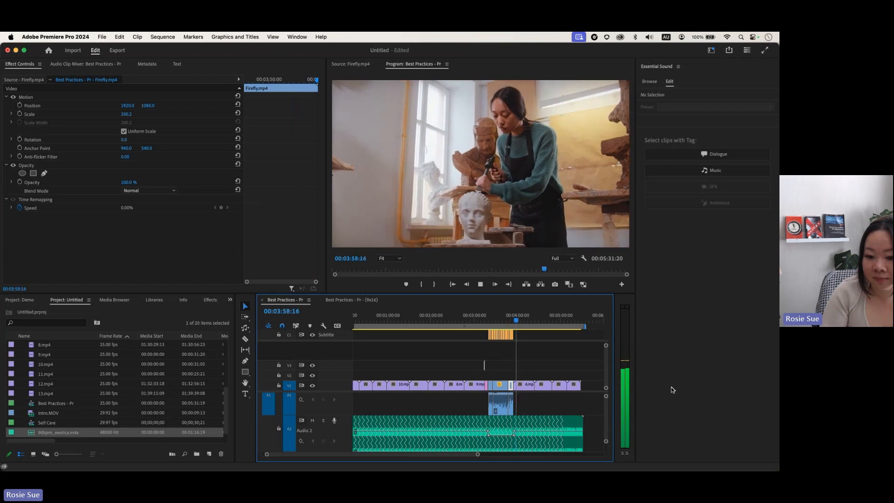
pyautogui.press('space')
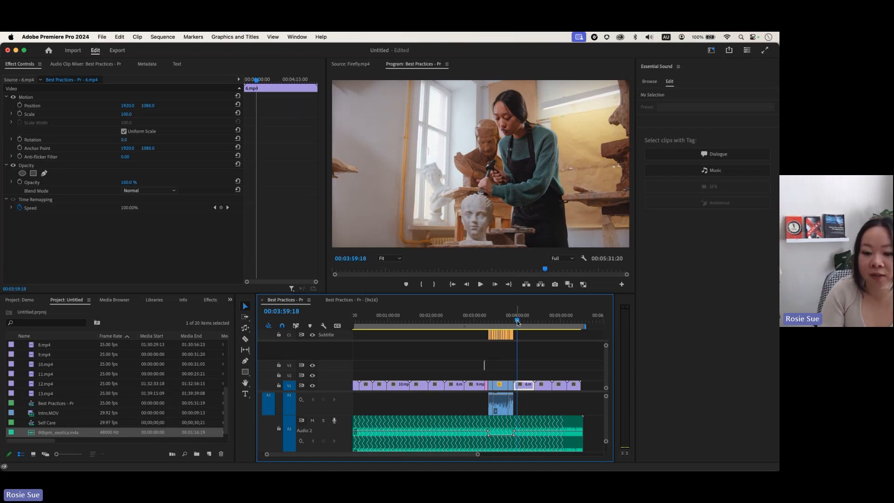
pyautogui.press('`')
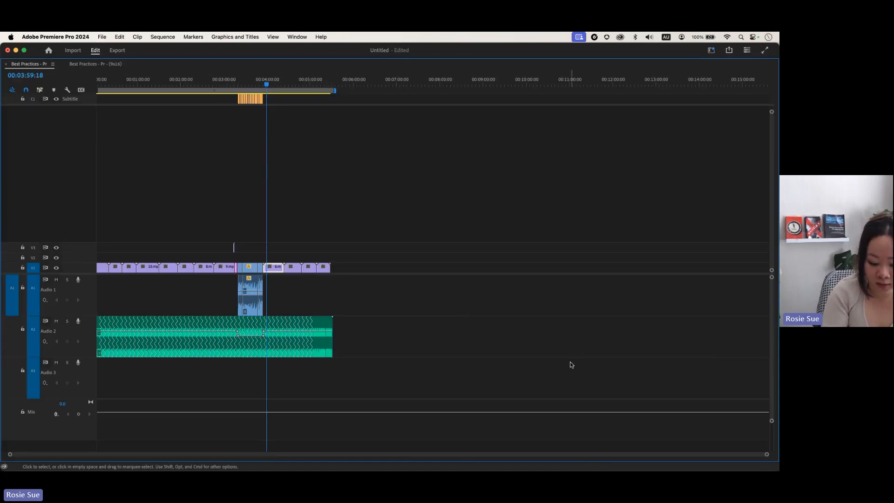
# Step: Spread the music's ducking keyframes outward to about 00:02:57:18 and 00:04:24:07, then restore the workspace
pyautogui.press('=')
pyautogui.moveTo(371, 334); pyautogui.dragTo(371, 333)
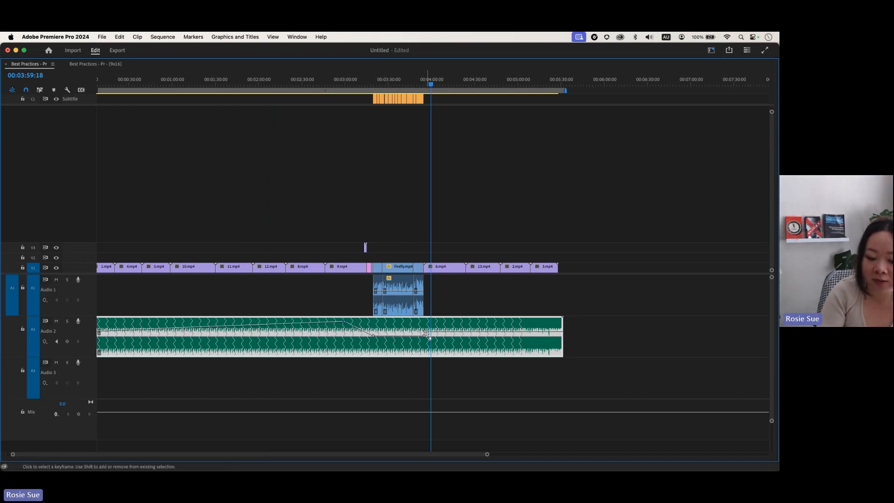
pyautogui.moveTo(429, 333); pyautogui.dragTo(428, 333)
pyautogui.moveTo(345, 325); pyautogui.dragTo(344, 323)
pyautogui.moveTo(470, 322); pyautogui.dragTo(472, 323)
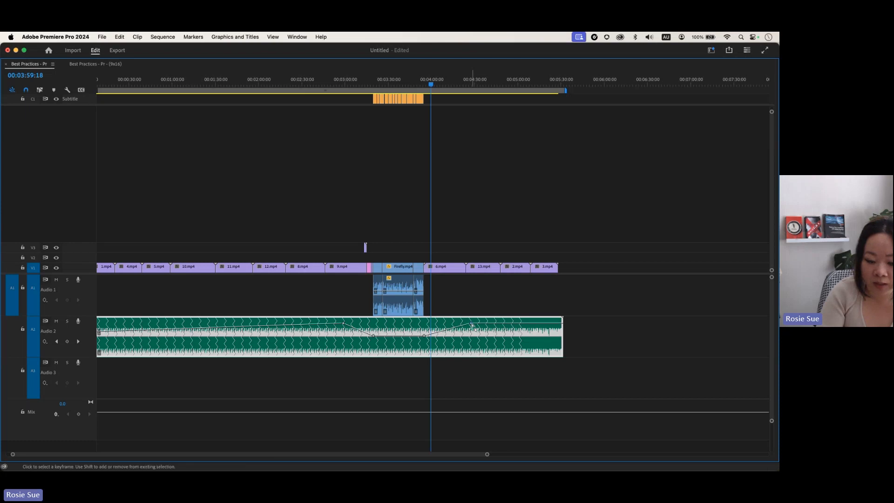
pyautogui.press('`')
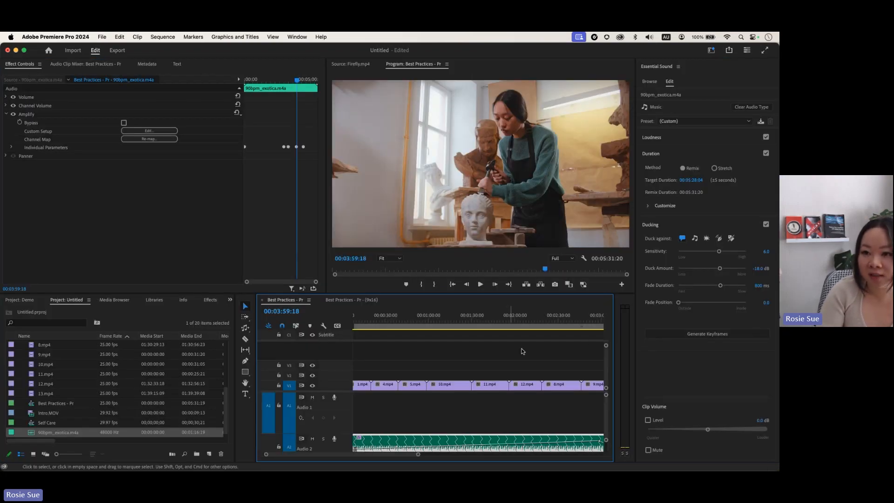
# Step: Close the audio settings panel
pyautogui.click(679, 67)
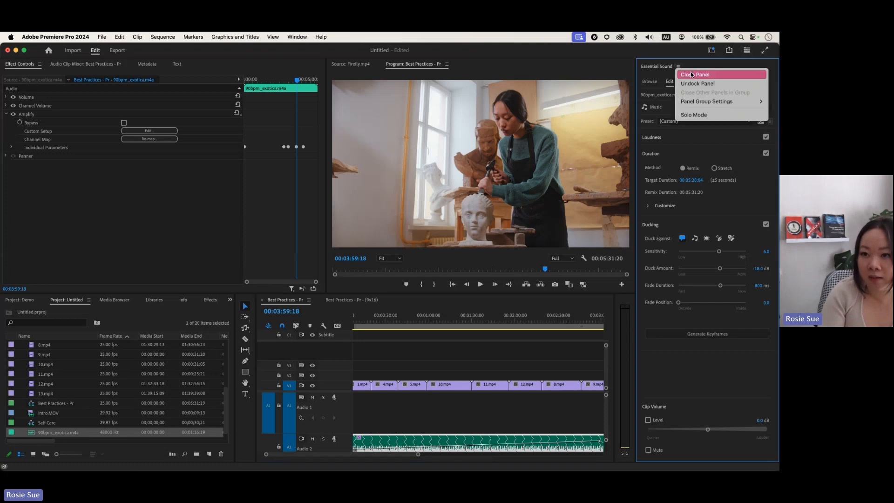
pyautogui.click(695, 74)
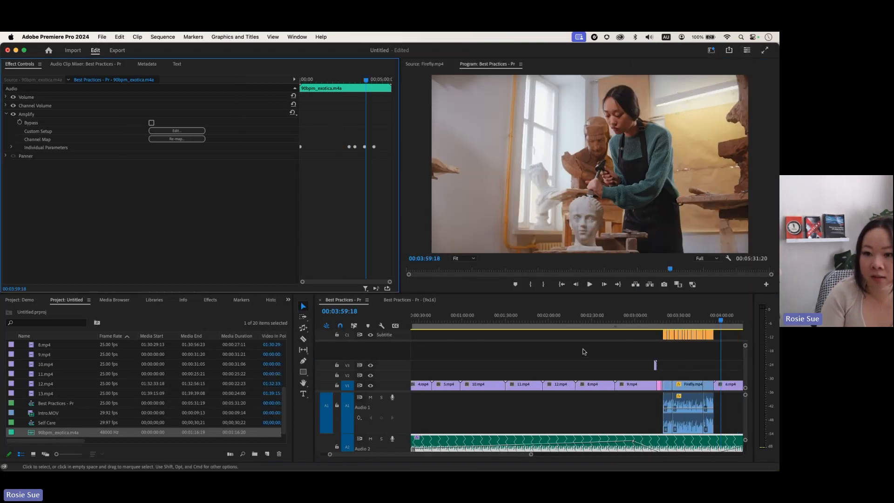
pyautogui.hscroll(10, 585, 376)
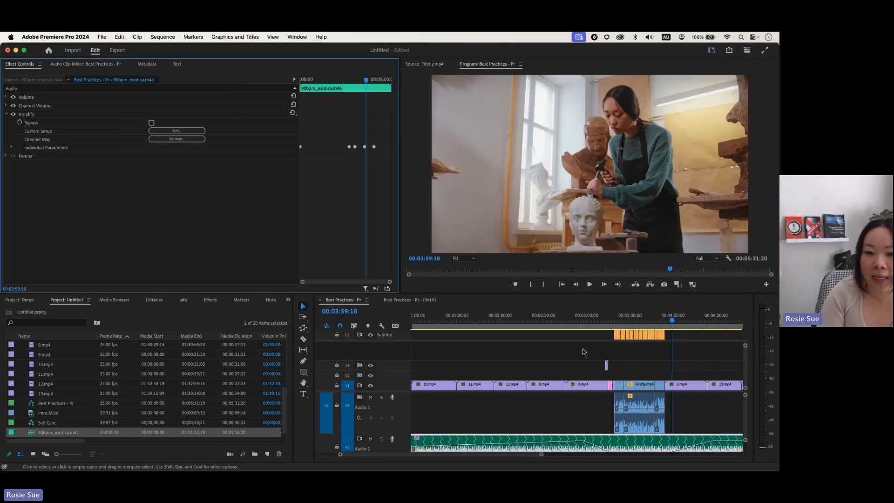
# Step: Open Lumetri Color, then reset the Editing workspace to its saved layout
pyautogui.click(296, 37)
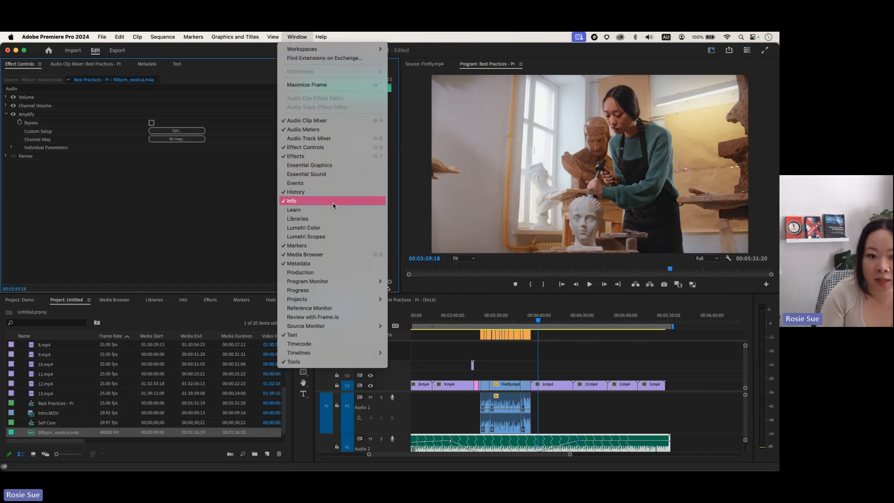
pyautogui.click(325, 227)
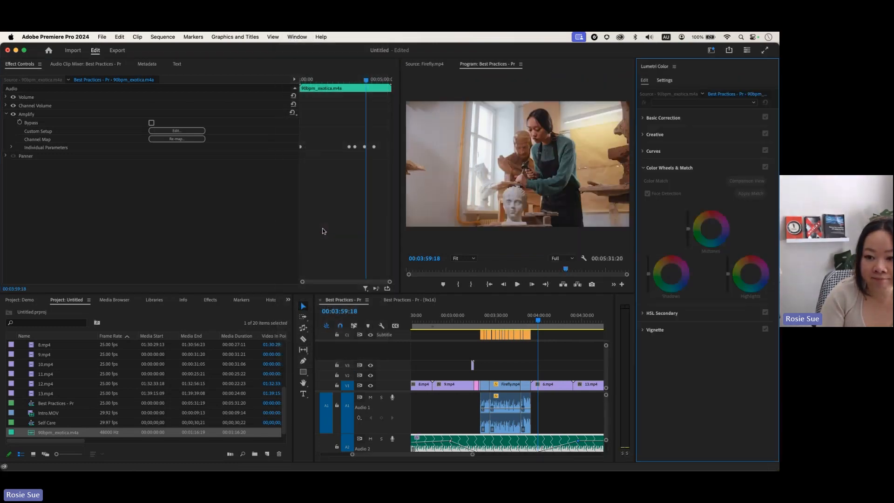
pyautogui.click(644, 168)
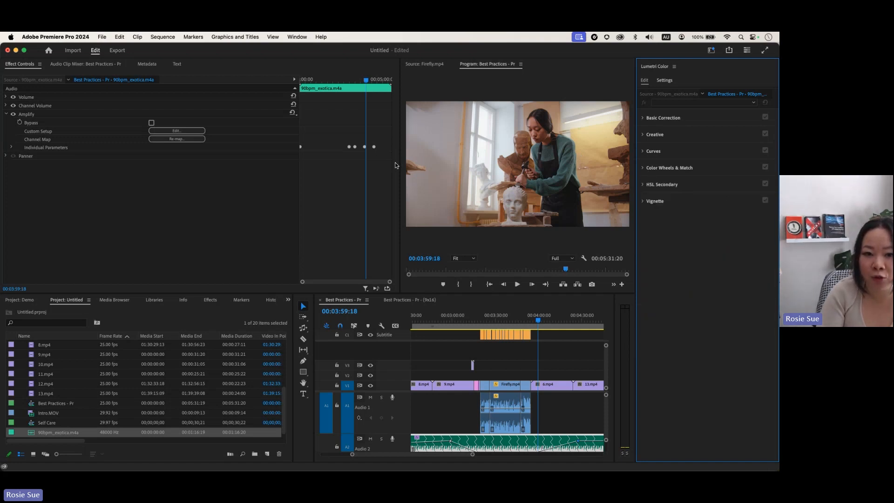
pyautogui.click(711, 50)
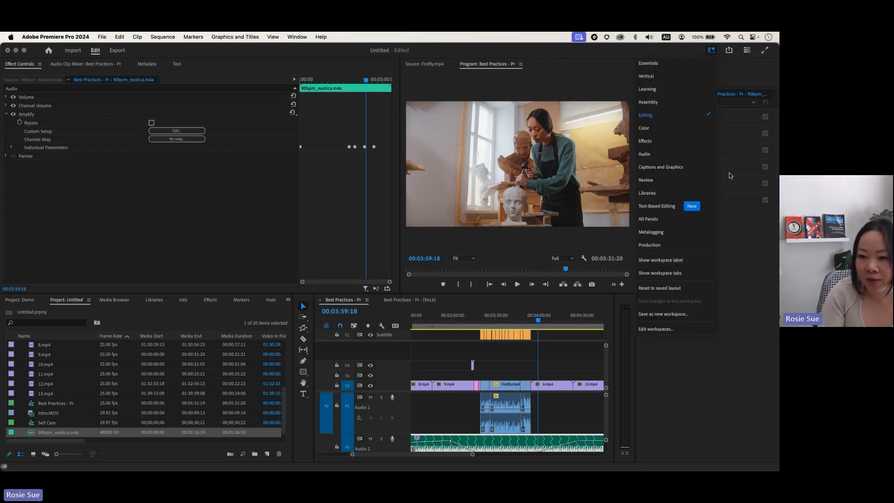
pyautogui.click(672, 289)
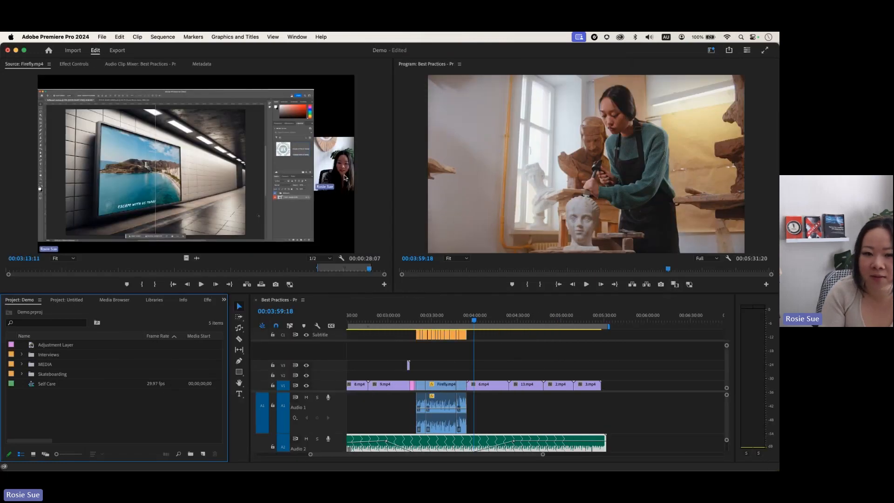
# Step: Widen the Program monitor and open Lumetri Color with Basic Correction expanded
pyautogui.moveTo(392, 172); pyautogui.dragTo(229, 172)
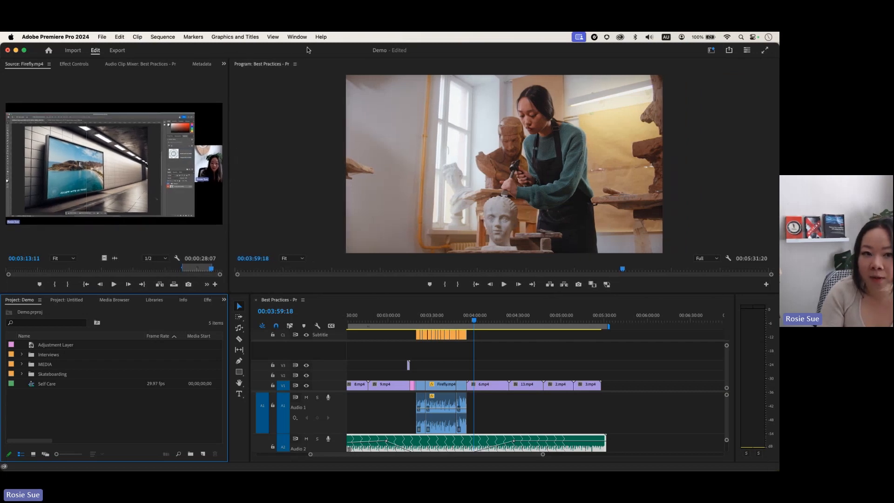
pyautogui.click(297, 37)
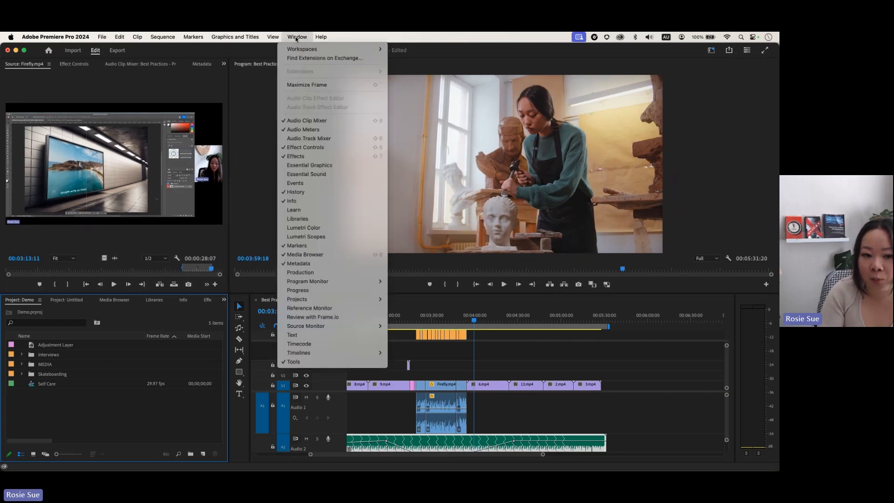
pyautogui.click(351, 227)
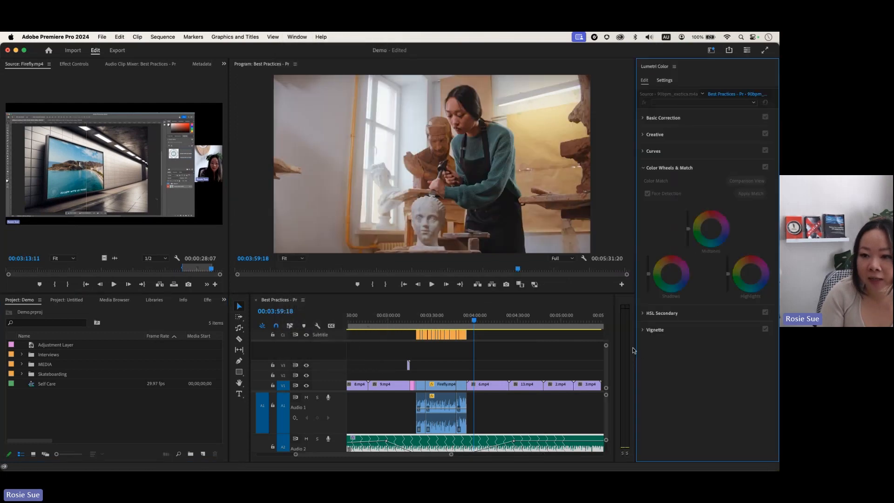
pyautogui.click(643, 168)
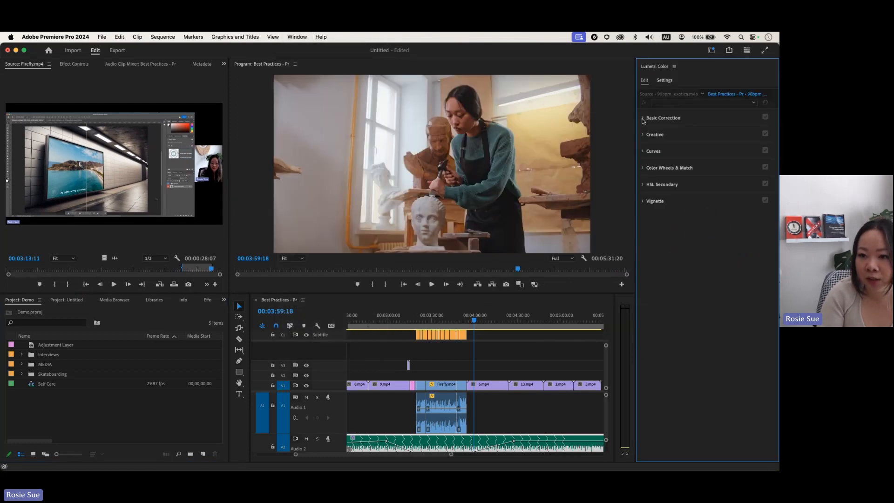
pyautogui.click(643, 118)
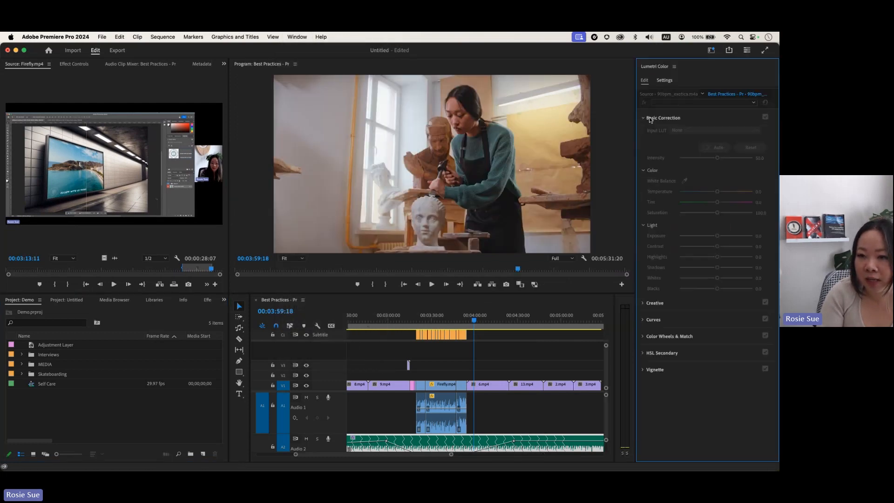
# Step: Select 6.mp4 in the timeline and apply Auto basic colour and light correction
pyautogui.click(482, 388)
pyautogui.moveTo(474, 321); pyautogui.dragTo(488, 321)
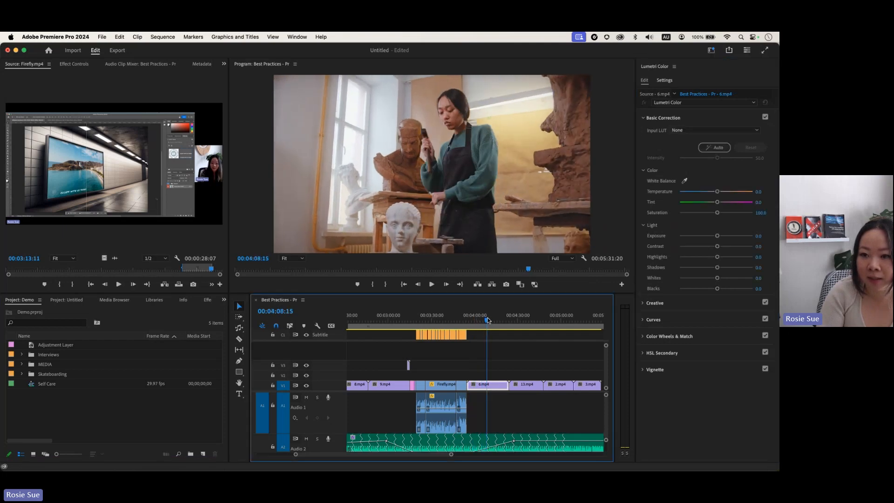
pyautogui.click(716, 147)
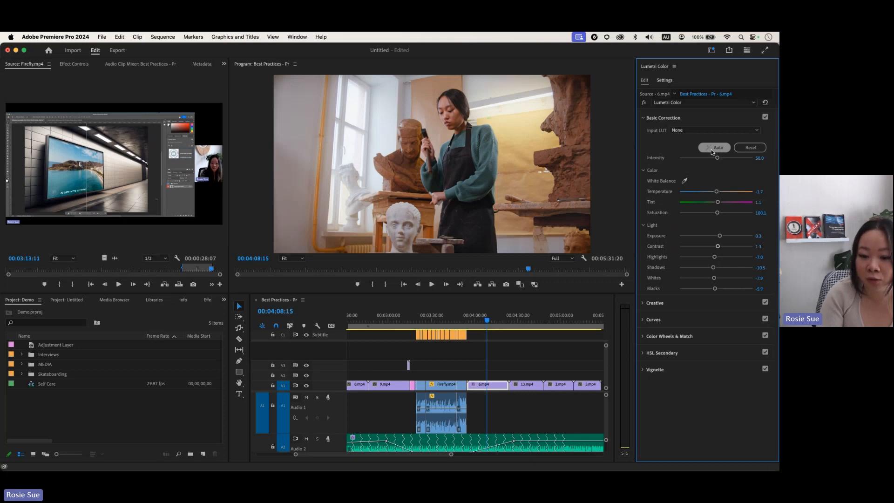
pyautogui.click(643, 119)
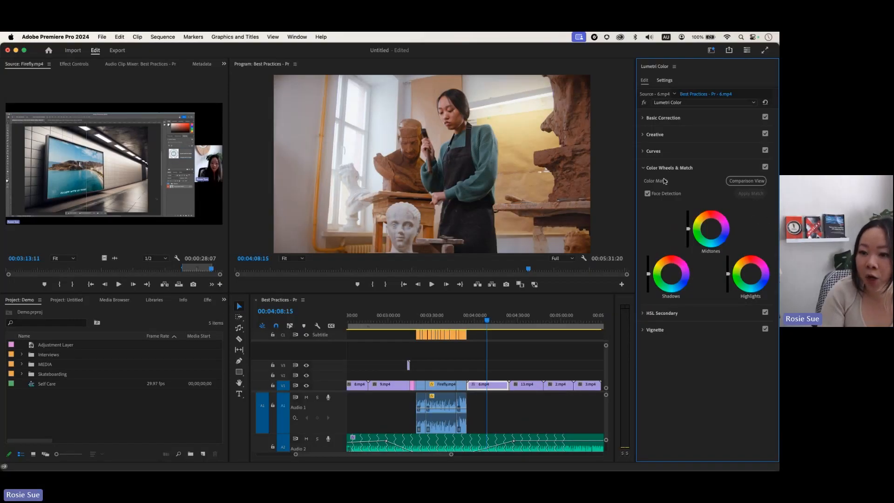
# Step: With Face Detection on, match a later clip's colours to an earlier reference frame in Comparison View
pyautogui.click(660, 196)
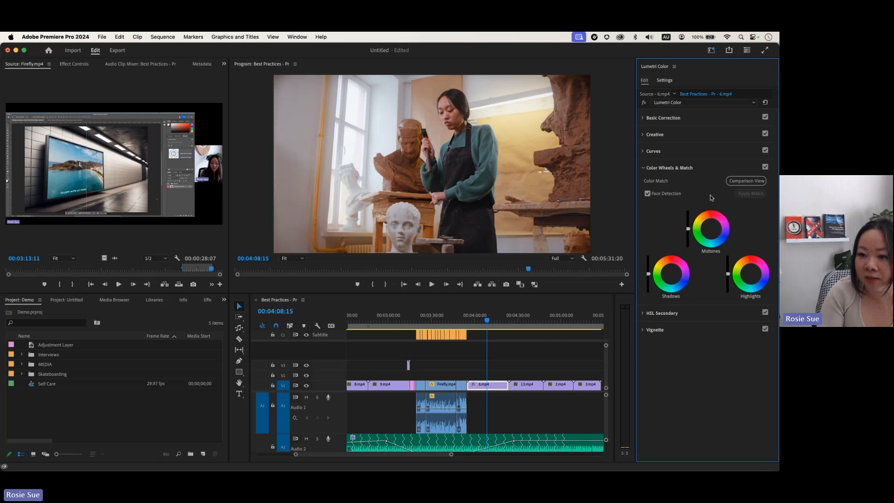
pyautogui.click(746, 181)
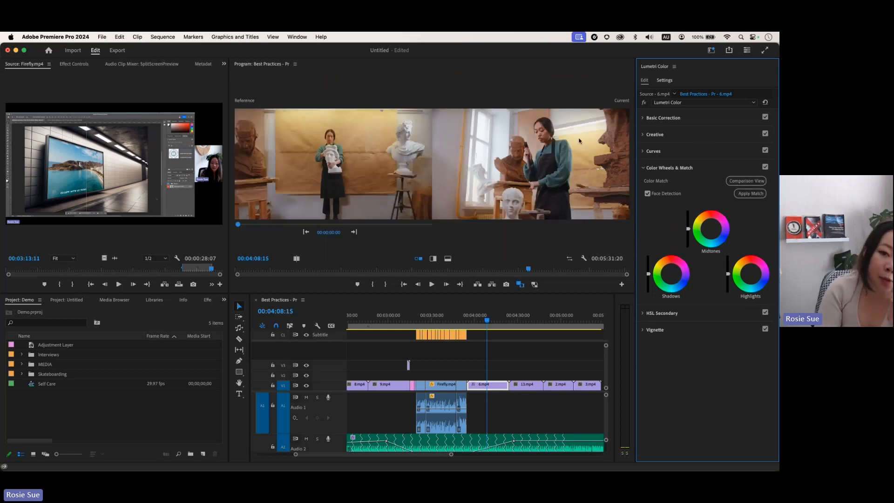
pyautogui.moveTo(487, 320); pyautogui.dragTo(545, 321)
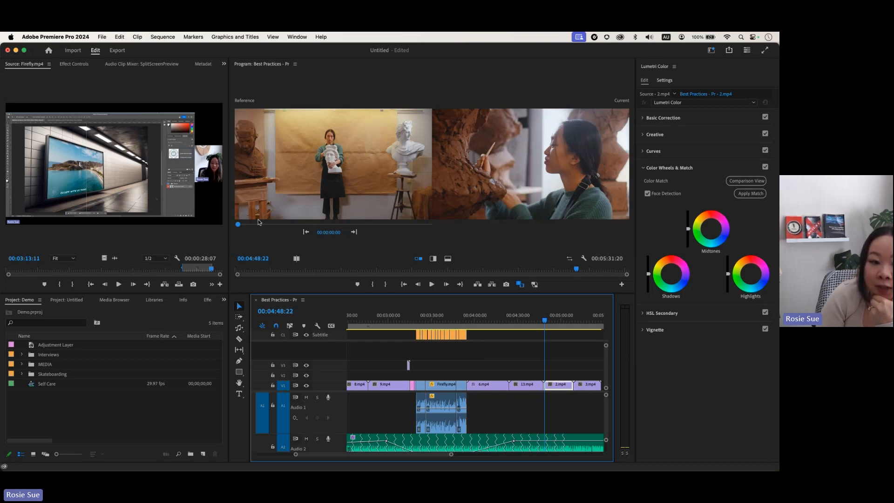
pyautogui.moveTo(239, 225)
pyautogui.mouseDown()
pyautogui.moveTo(433, 221)
pyautogui.moveTo(244, 224)
pyautogui.mouseUp()
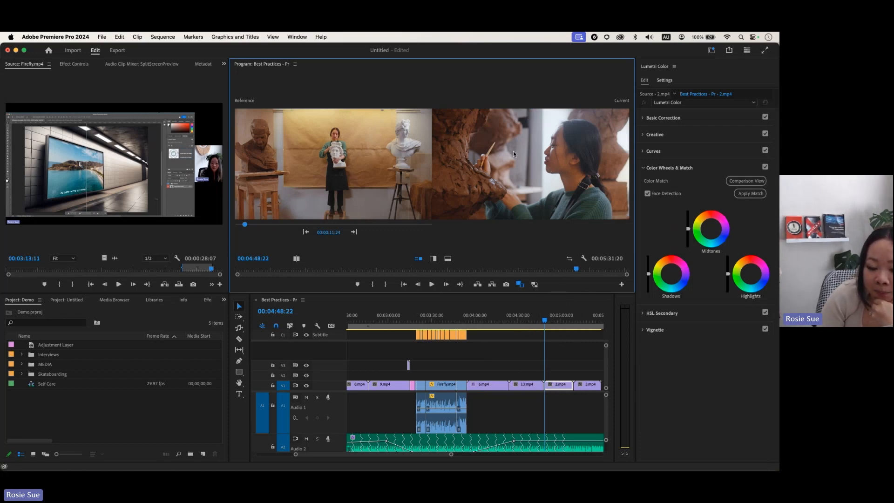
pyautogui.click(757, 196)
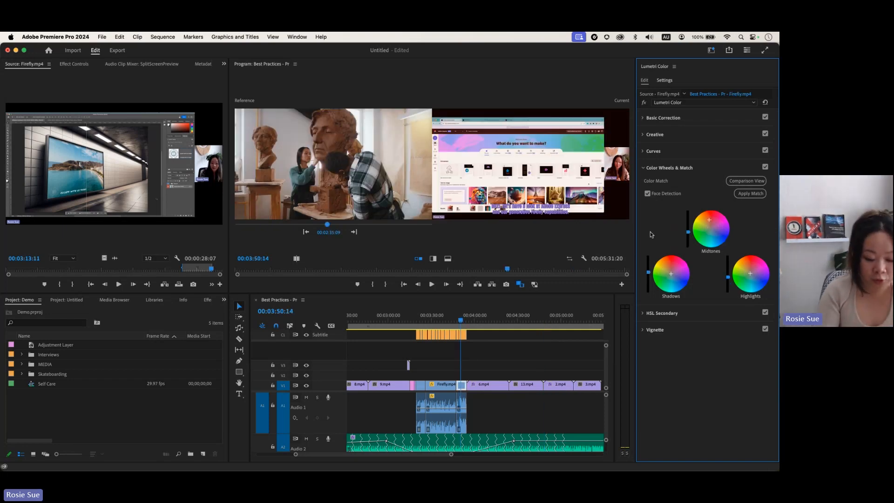
# Step: Undo the colour match, return to the single program view and move to 9.mp4
pyautogui.press('super+z')
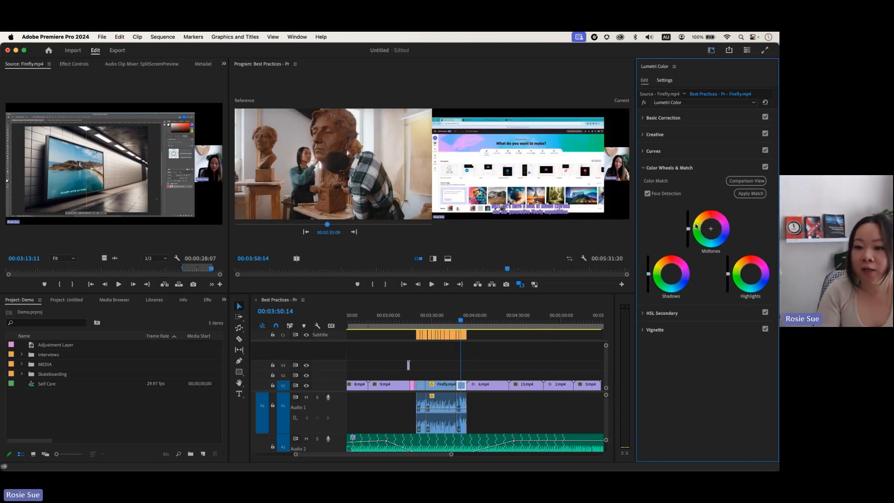
pyautogui.click(755, 183)
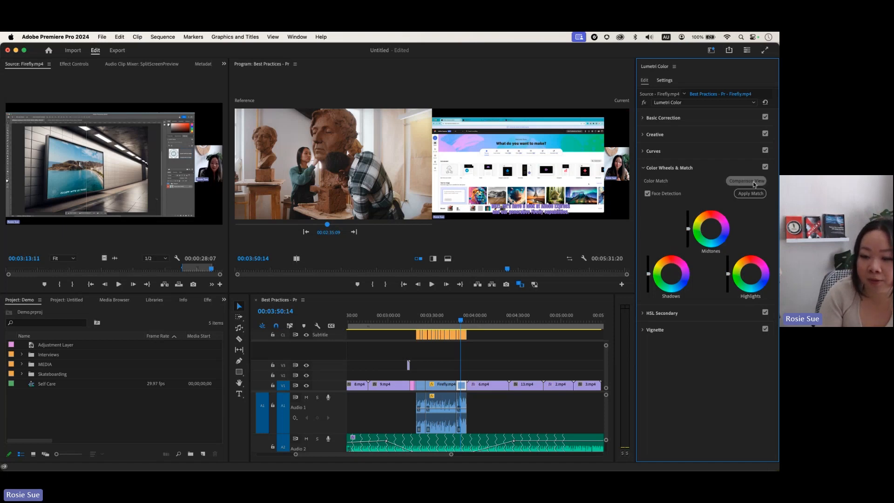
pyautogui.click(444, 319)
pyautogui.click(399, 319)
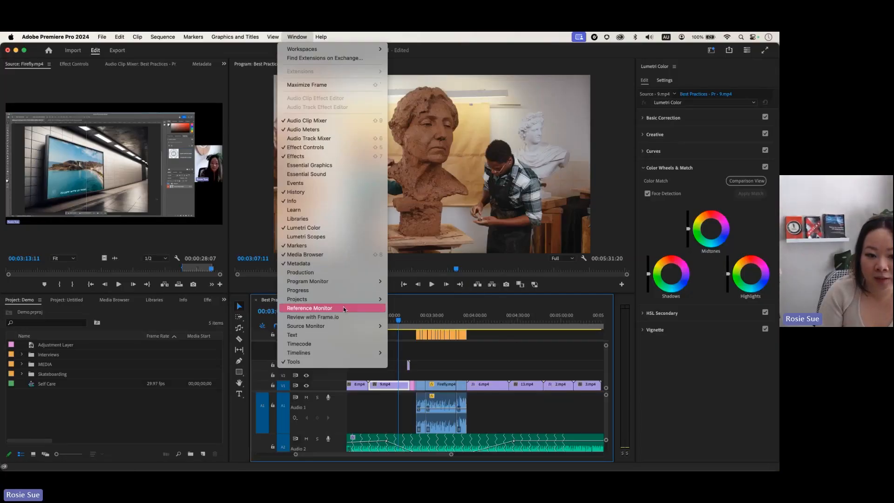
# Step: Upload the whole active Best Practices sequence to Frame.io at Web 1080
pyautogui.click(348, 318)
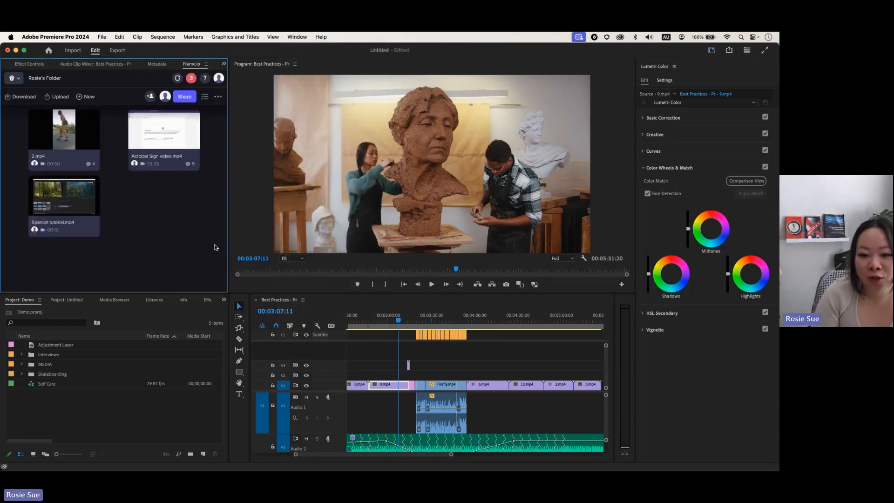
pyautogui.click(60, 97)
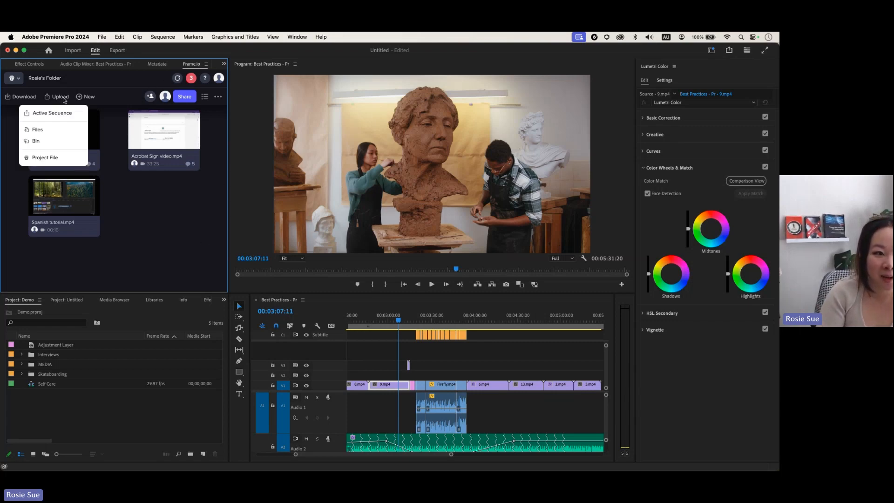
pyautogui.click(41, 113)
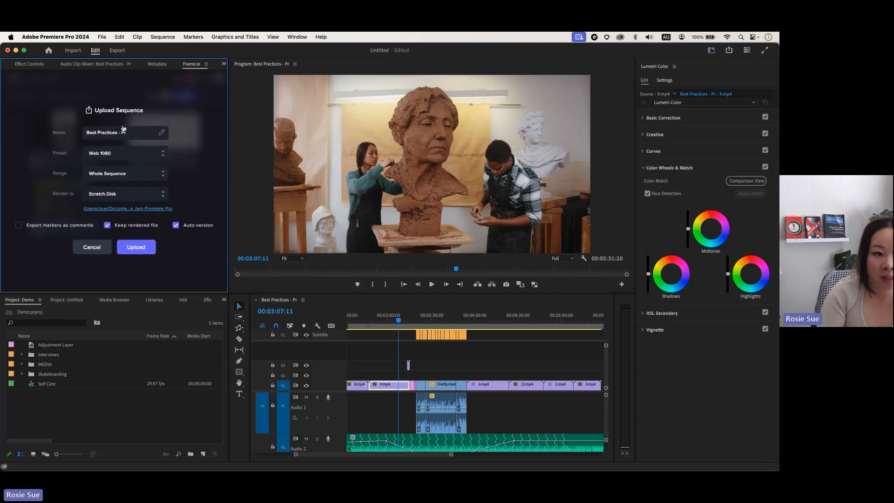
pyautogui.click(137, 134)
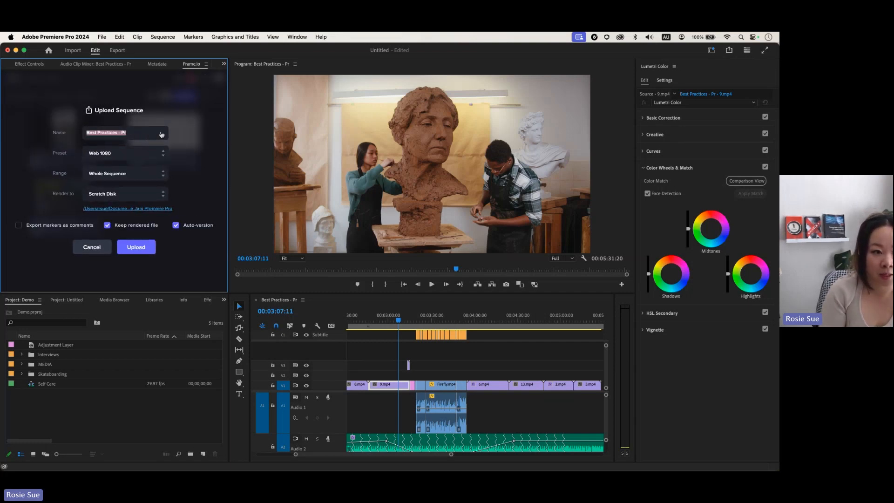
pyautogui.click(144, 251)
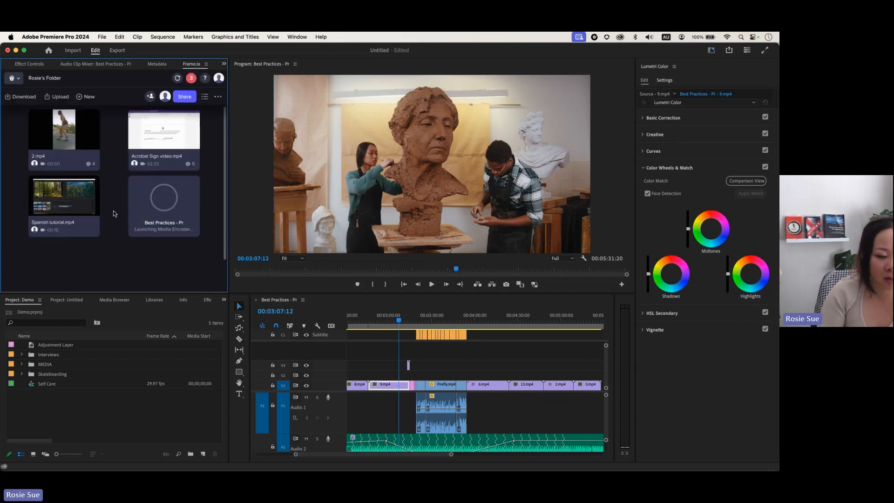
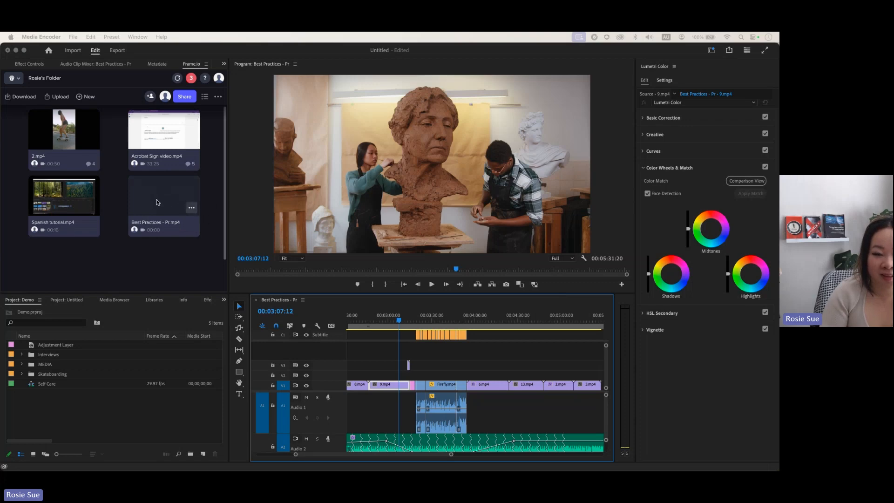
# Step: Create and copy a Share for Review link for Best Practices - Pr.mp4, then open it in Chrome
pyautogui.click(191, 210)
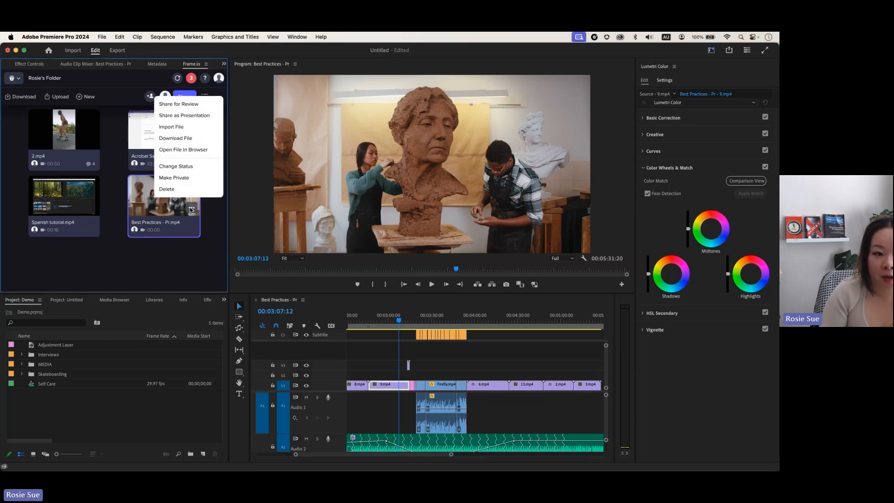
pyautogui.click(181, 107)
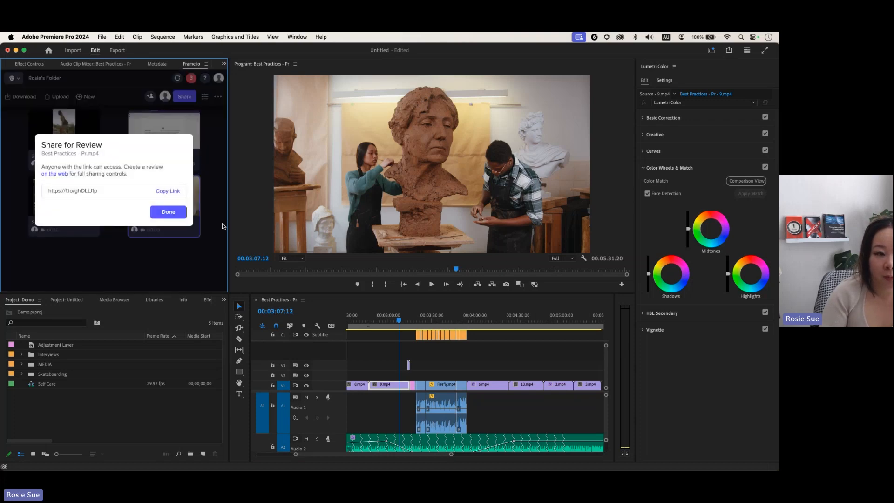
pyautogui.click(171, 191)
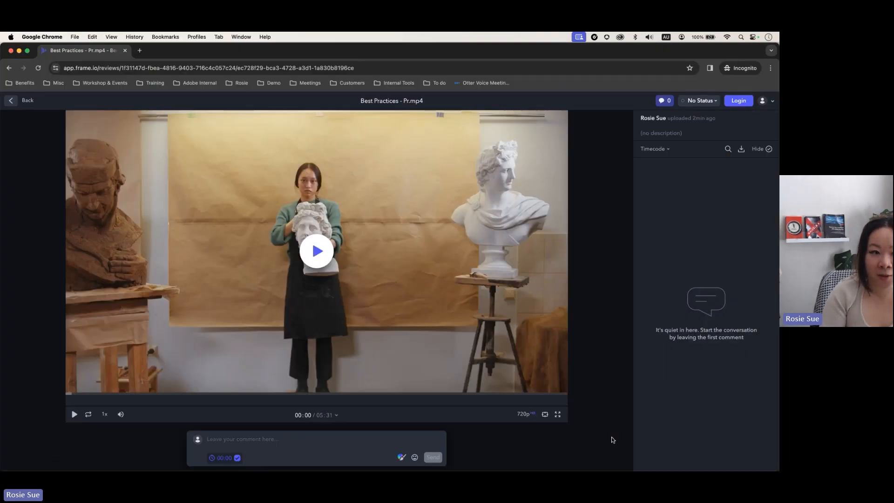
# Step: Pause the review at 00:26 and draw a red arrow over the clay close-up
pyautogui.click(104, 394)
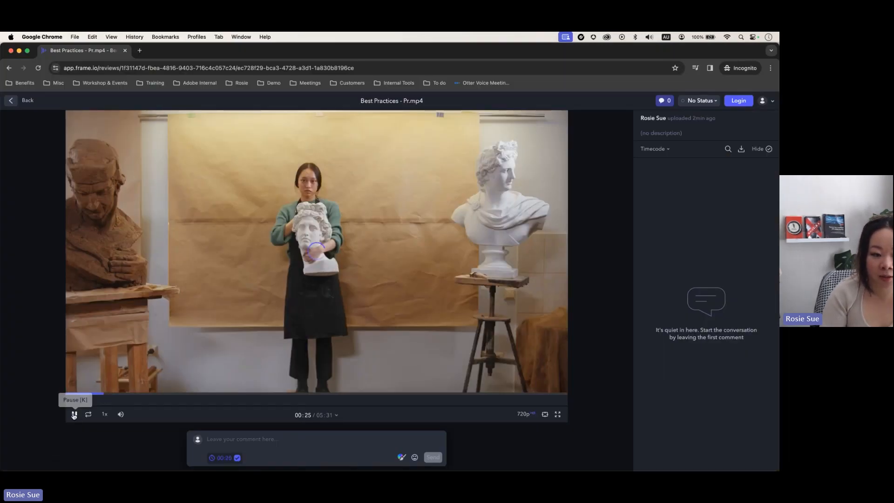
pyautogui.click(74, 414)
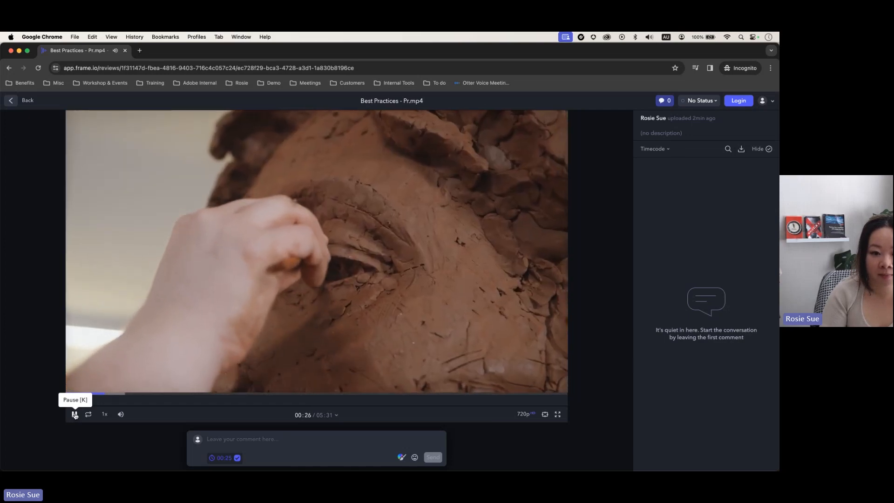
pyautogui.click(75, 414)
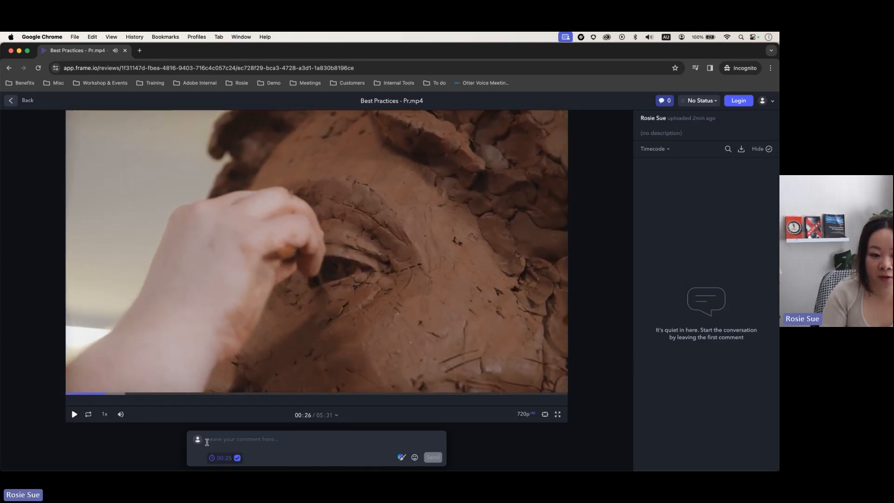
pyautogui.click(399, 459)
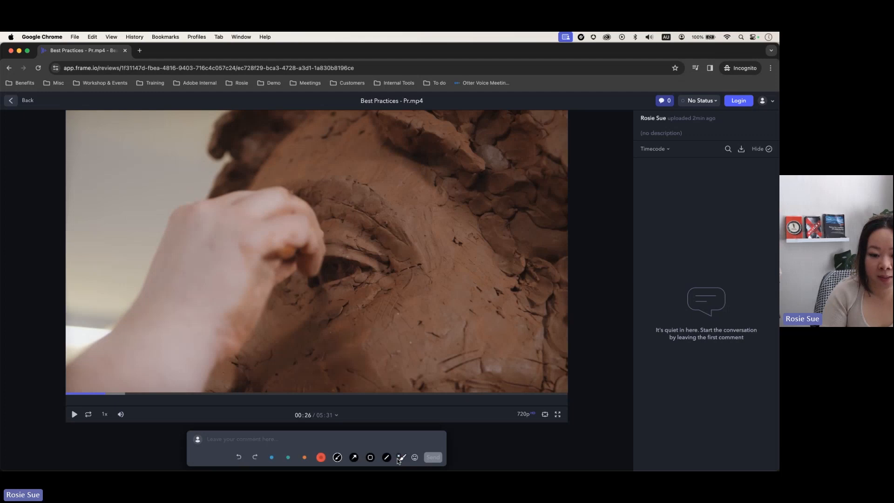
pyautogui.click(354, 459)
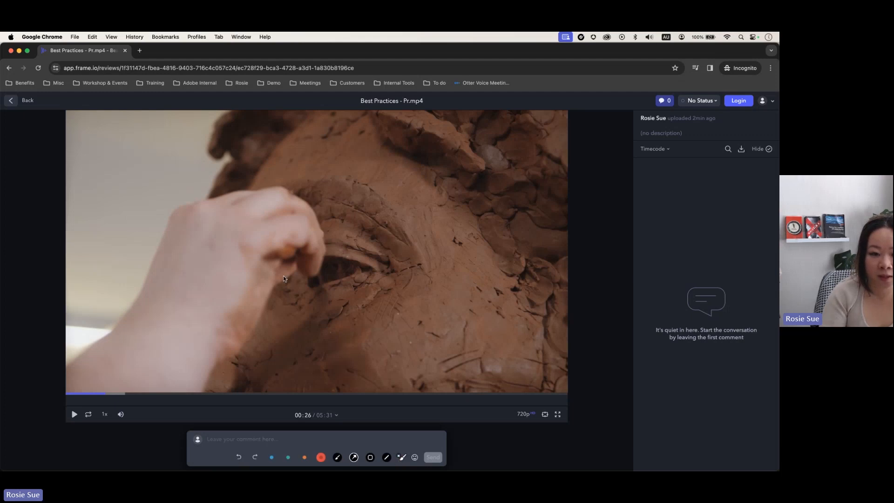
pyautogui.moveTo(287, 291); pyautogui.dragTo(133, 343)
pyautogui.moveTo(130, 299); pyautogui.dragTo(117, 276)
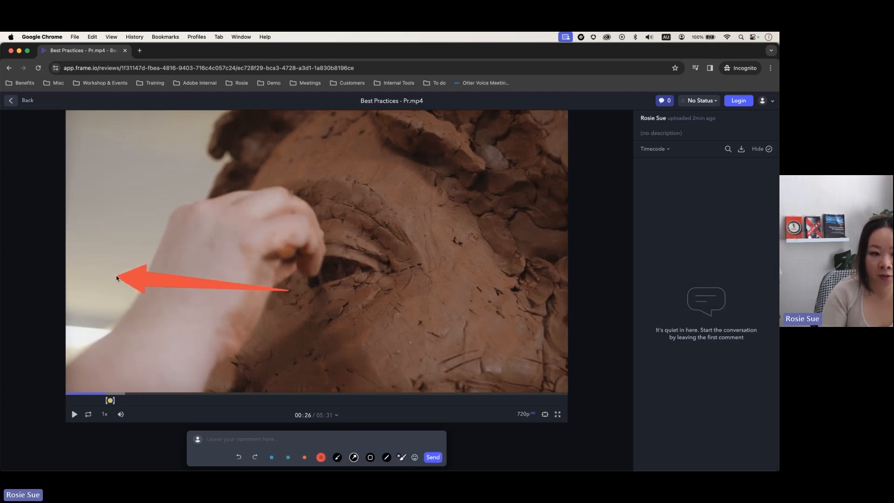
# Step: Post the comment 'please add a note', confirming the reviewer's e-mail to send it
pyautogui.click(242, 441)
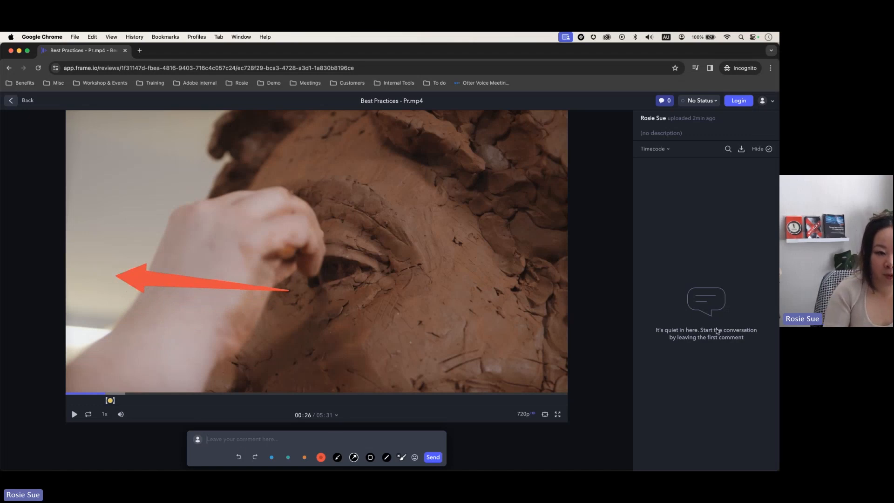
pyautogui.write('please ')
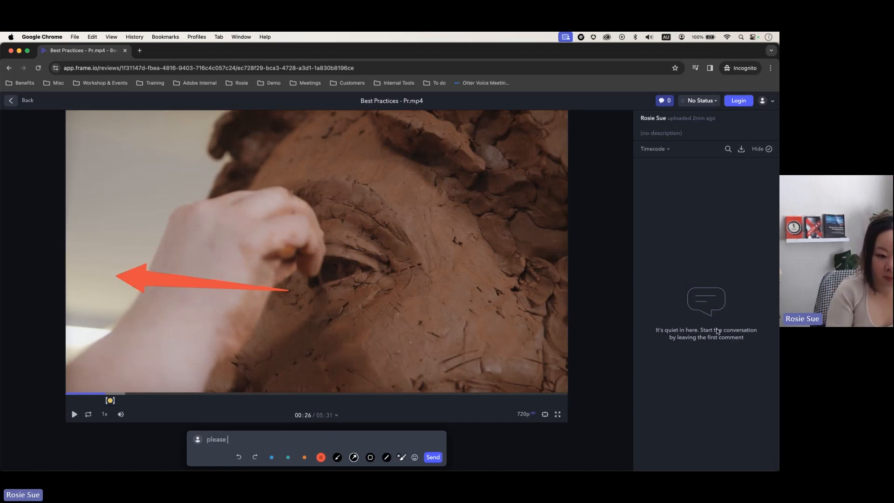
pyautogui.write('add a ')
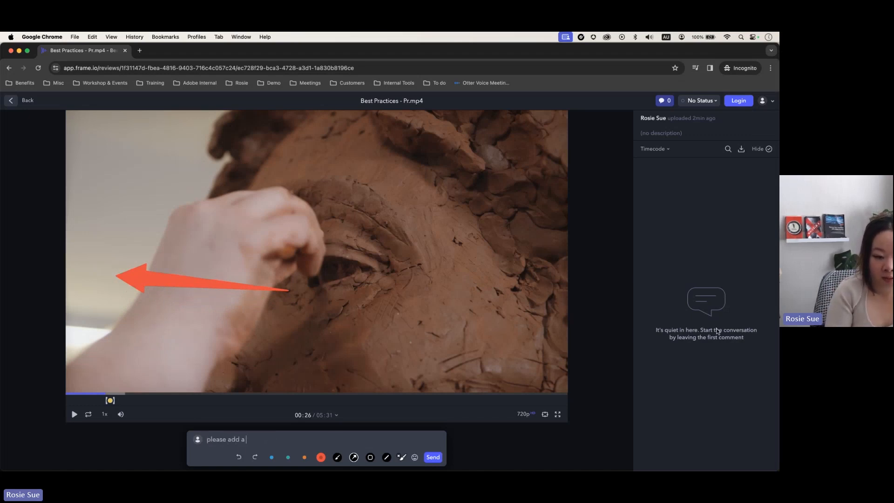
pyautogui.write('note')
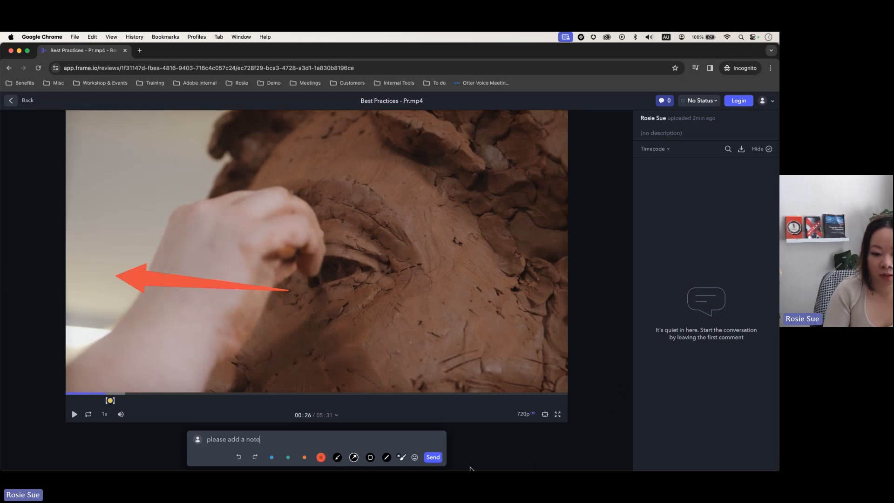
pyautogui.click(433, 457)
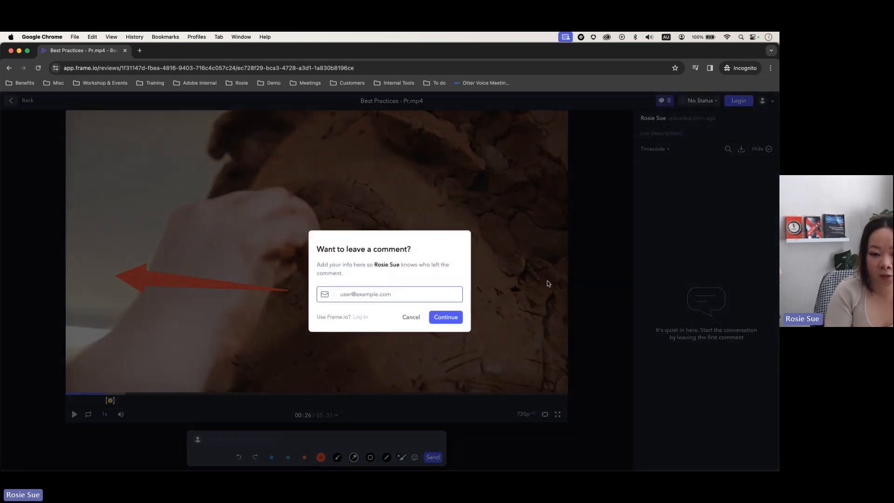
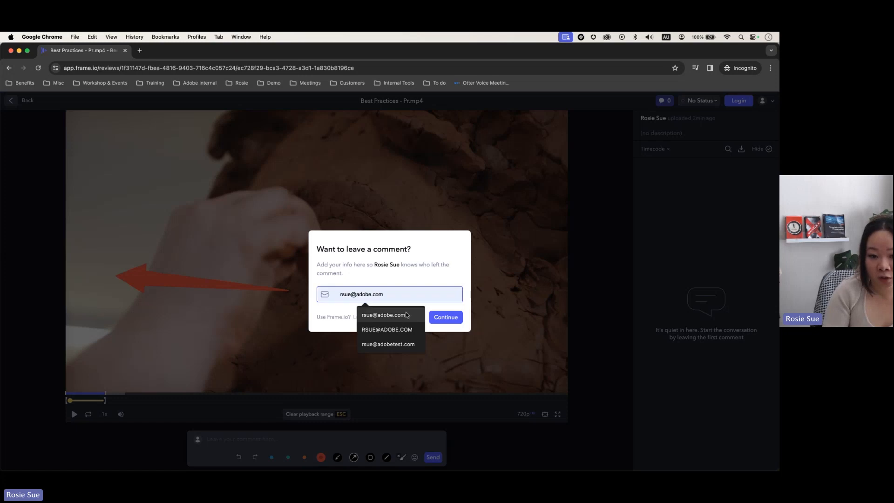
pyautogui.click(406, 316)
pyautogui.click(445, 318)
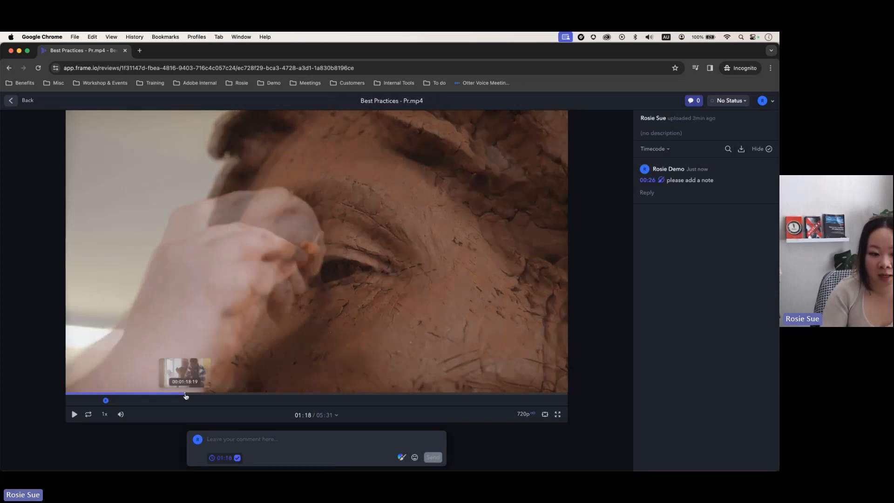
# Step: At 01:18, outline the sculptor's hands and bust in red and comment 'zoom into this video'
pyautogui.click(185, 394)
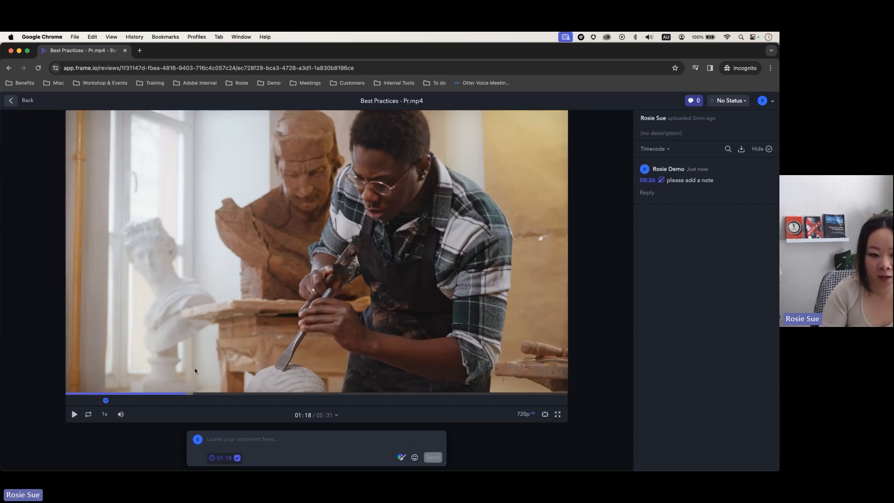
pyautogui.click(403, 459)
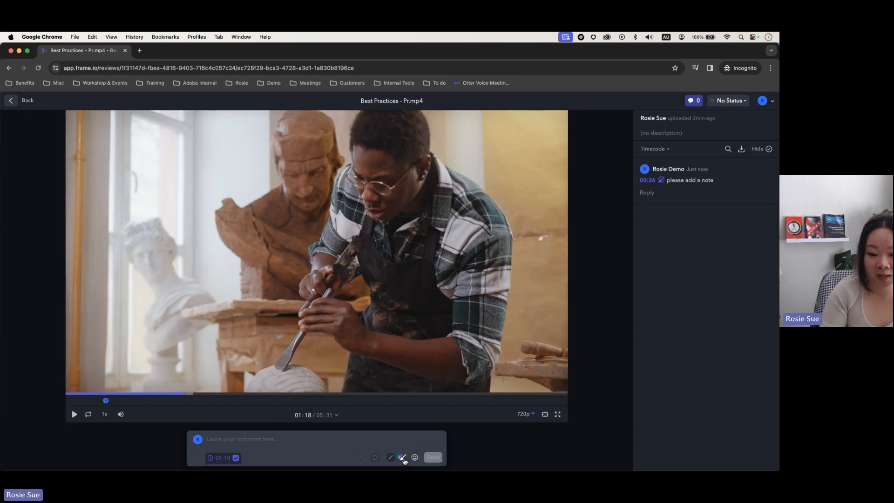
pyautogui.click(370, 458)
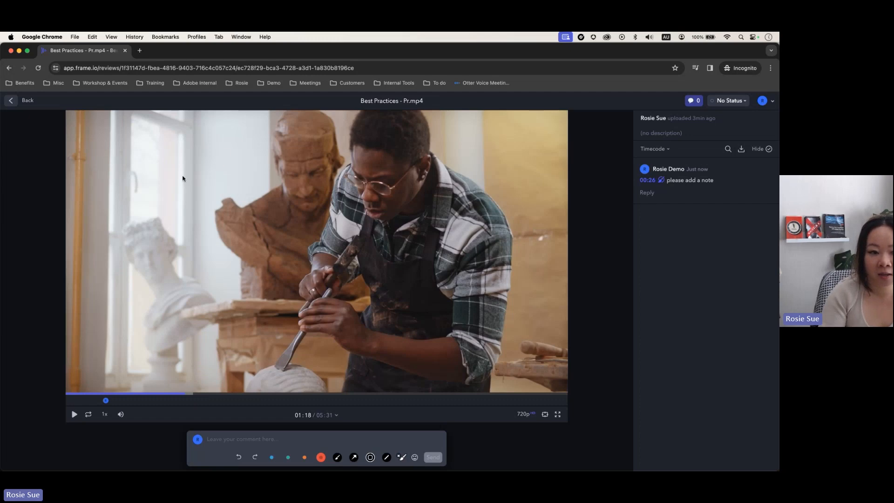
pyautogui.moveTo(119, 201)
pyautogui.mouseDown()
pyautogui.moveTo(224, 369)
pyautogui.moveTo(402, 358)
pyautogui.moveTo(349, 376)
pyautogui.mouseUp()
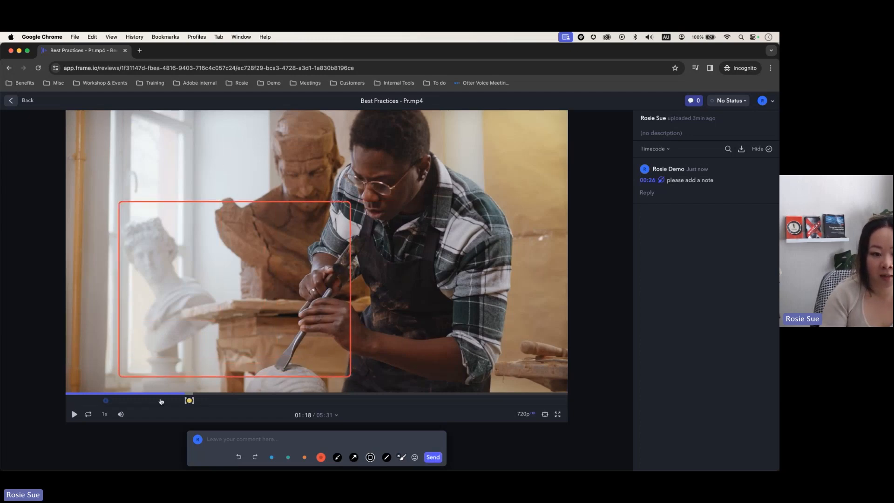
pyautogui.click(234, 441)
pyautogui.write('zoom into this video')
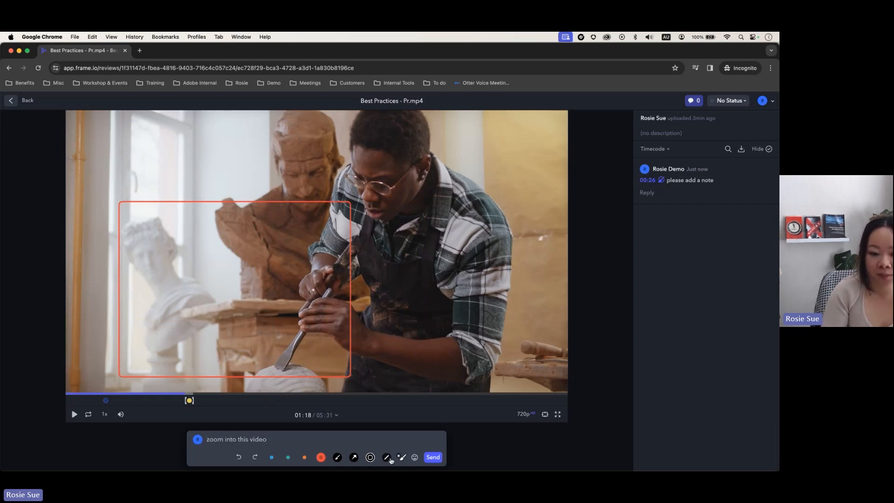
pyautogui.click(432, 458)
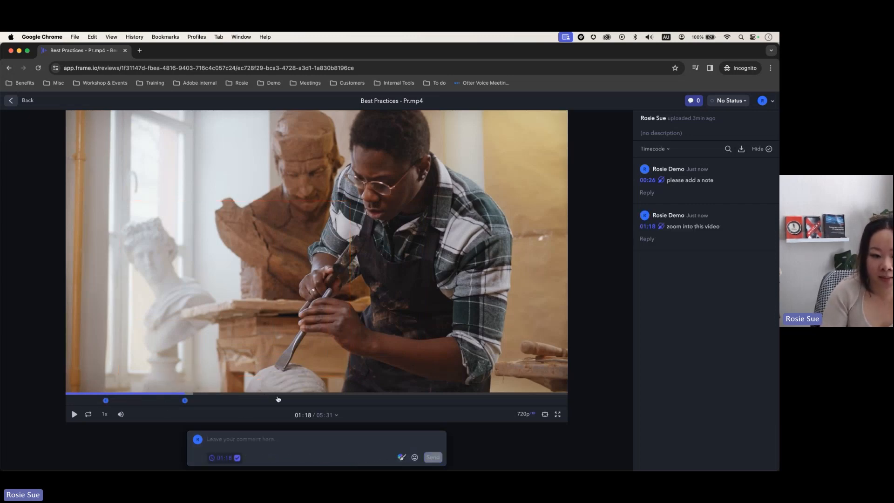
# Step: At 05:23, draw a red arrow toward the upper right and post 'pop CTA'
pyautogui.click(549, 396)
pyautogui.click(555, 395)
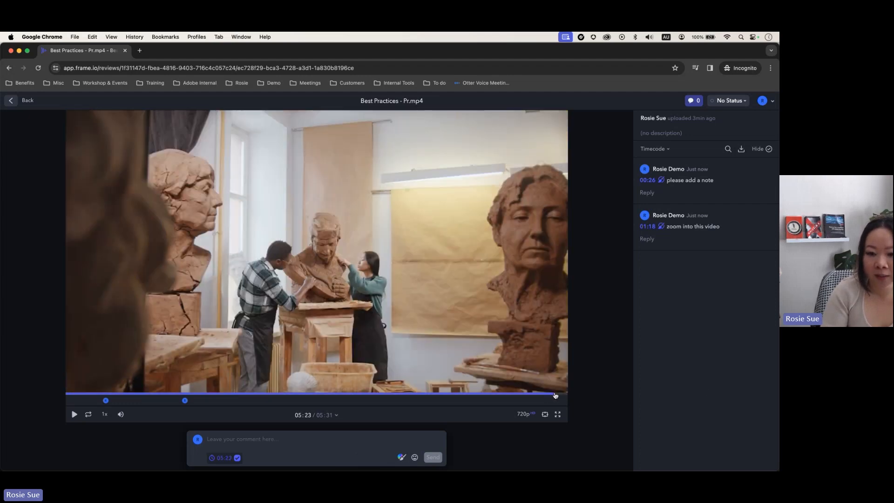
pyautogui.click(414, 457)
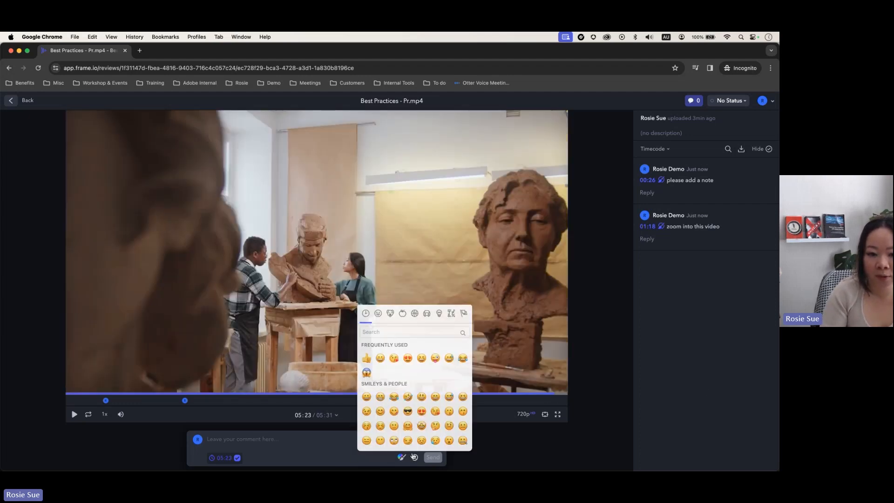
pyautogui.click(415, 457)
pyautogui.click(414, 457)
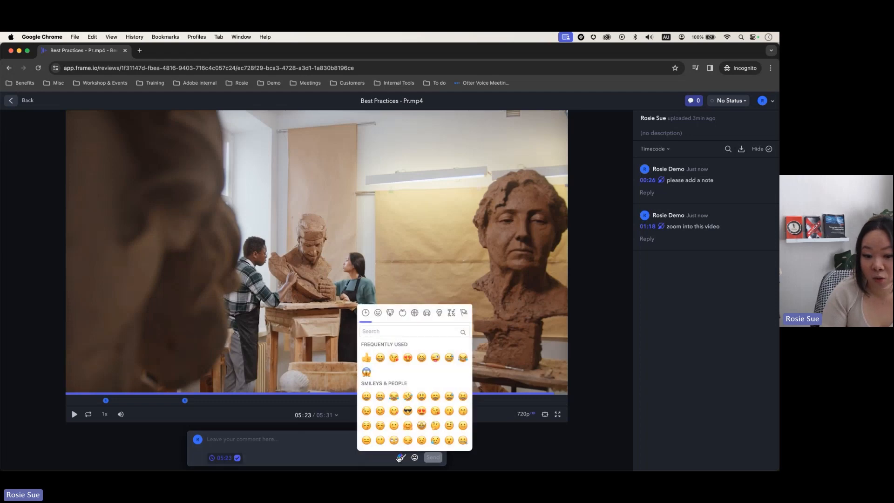
pyautogui.click(402, 458)
pyautogui.click(353, 458)
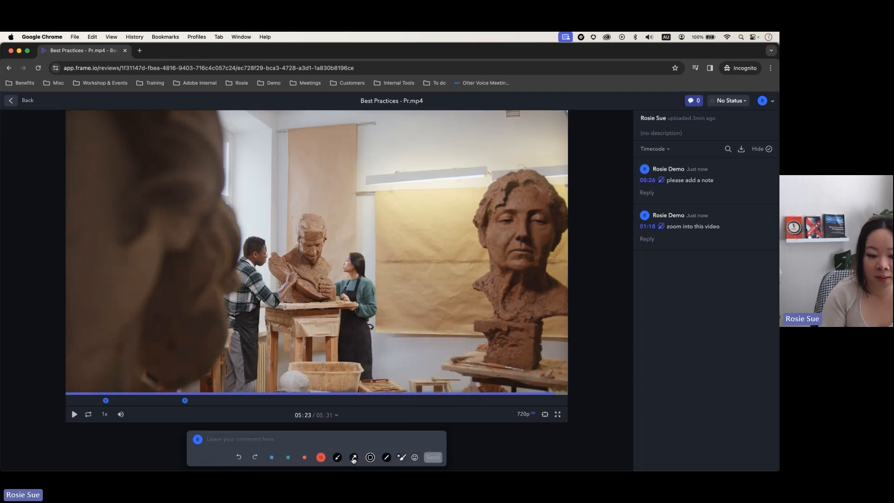
pyautogui.moveTo(343, 218)
pyautogui.mouseDown()
pyautogui.moveTo(156, 288)
pyautogui.moveTo(463, 189)
pyautogui.moveTo(462, 168)
pyautogui.moveTo(453, 170)
pyautogui.mouseUp()
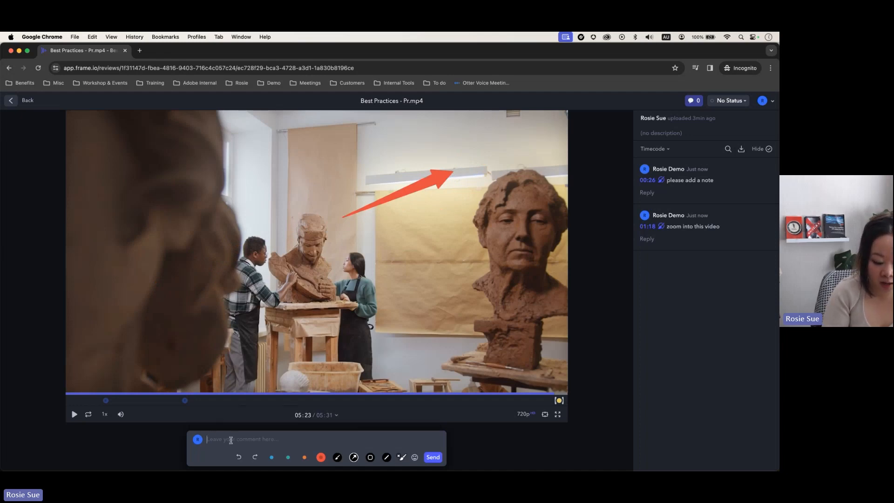
pyautogui.write('pop CTA')
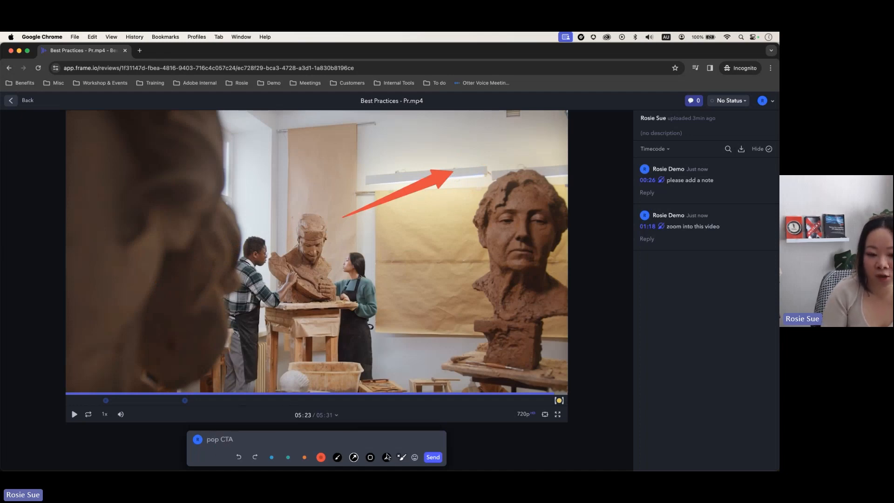
pyautogui.press('Return')
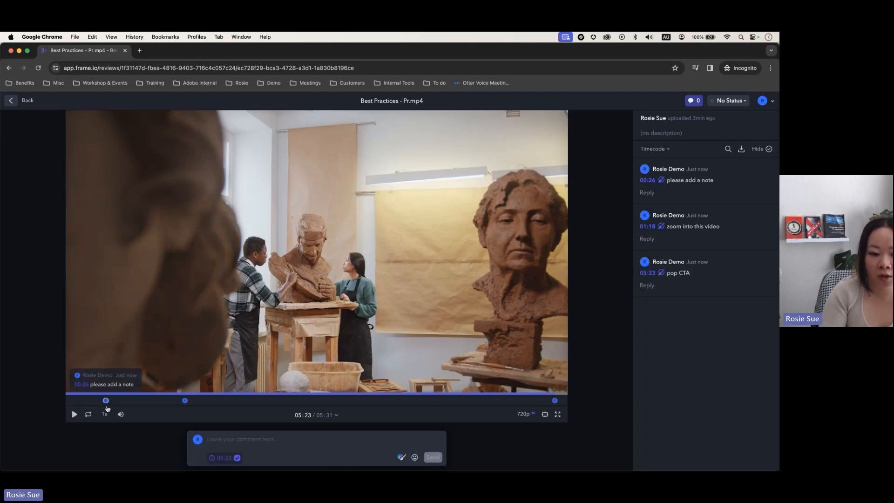
# Step: At 02:25, post the comment 'please colour correct' and return to Premiere Pro
pyautogui.click(287, 394)
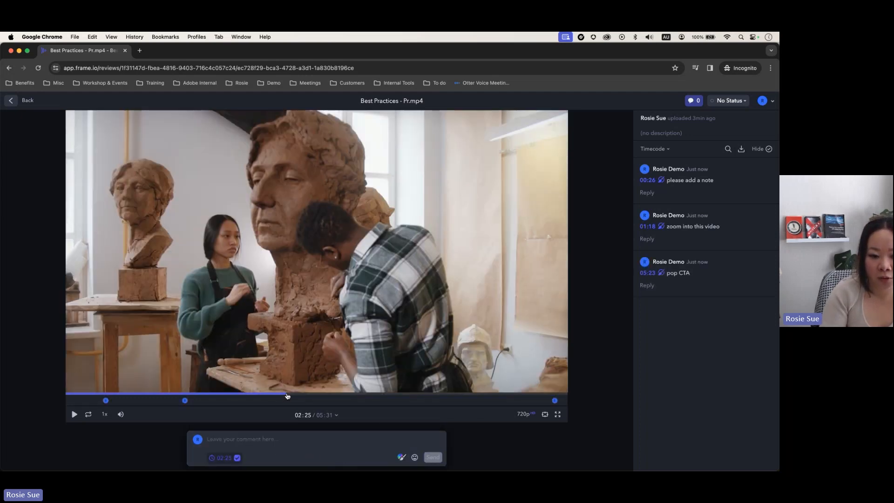
pyautogui.click(323, 440)
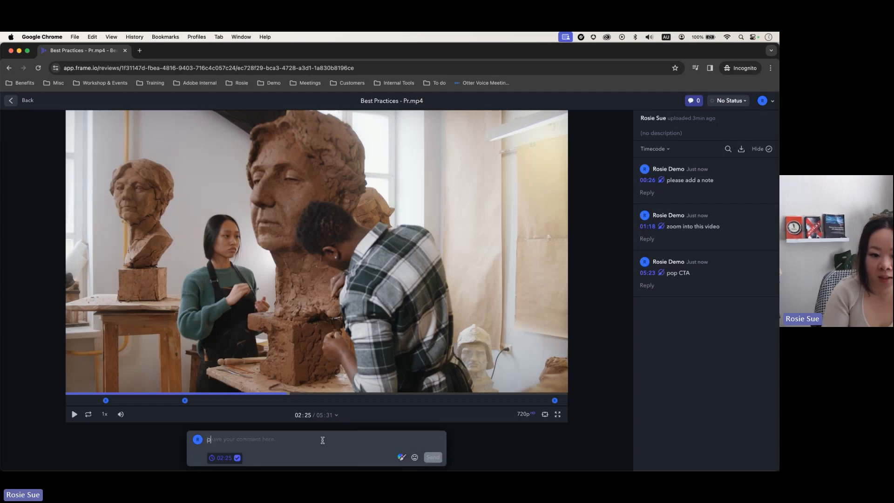
pyautogui.write('please colour c')
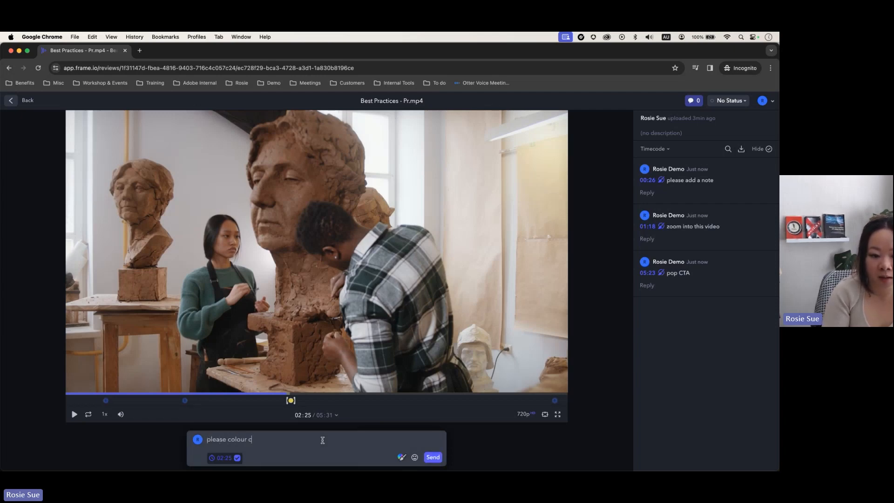
pyautogui.write('orrect')
pyautogui.click(434, 459)
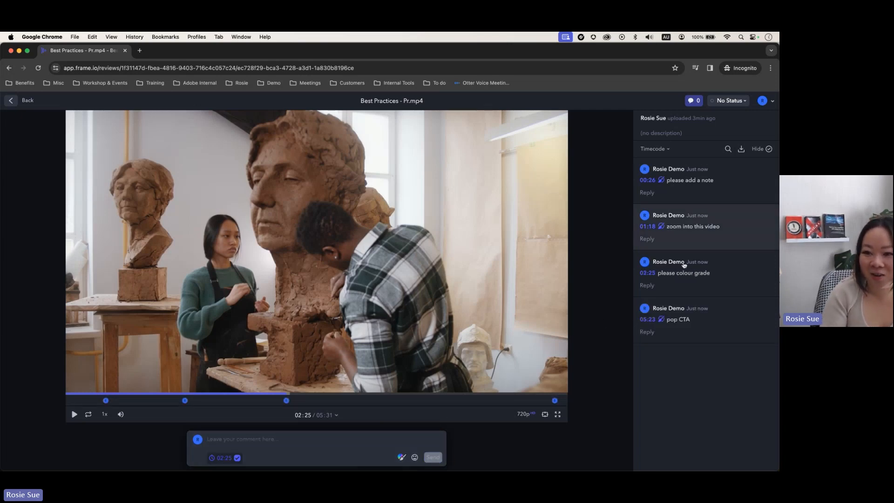
pyautogui.press('super+Tab')
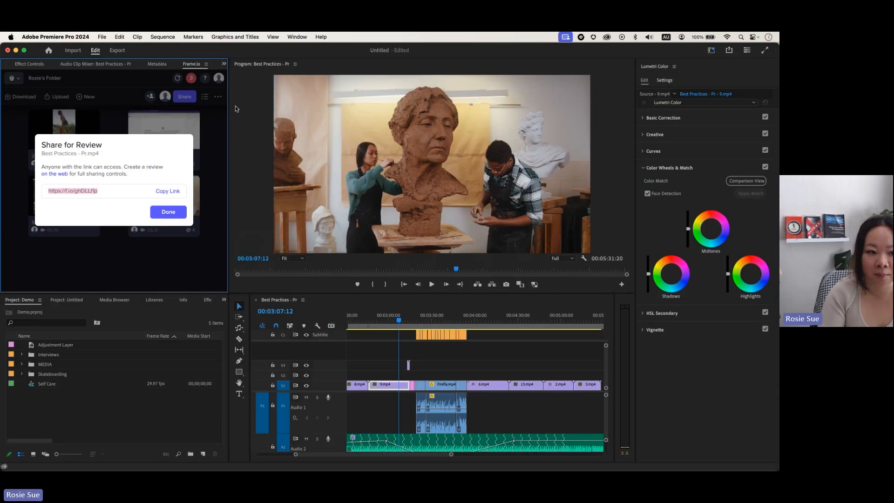
# Step: Close the Share for Review dialog and open the Best Practices - Pr.mp4 review in the Frame.io panel
pyautogui.click(168, 191)
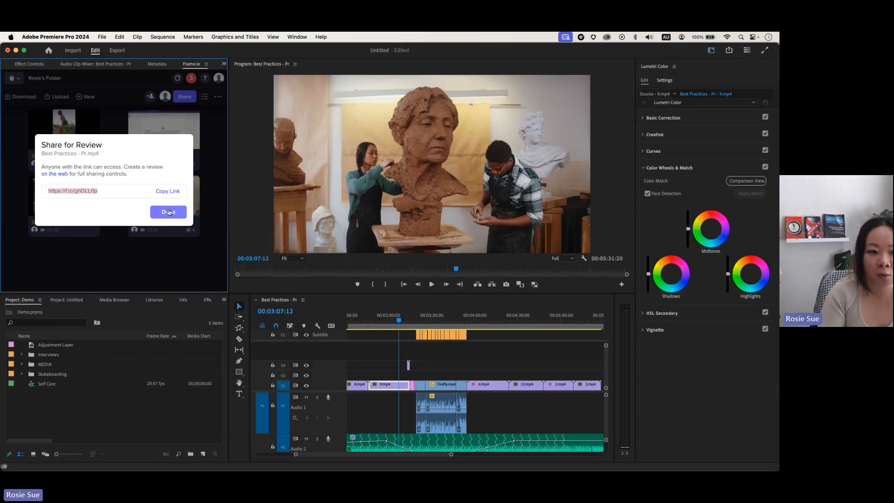
pyautogui.click(168, 212)
pyautogui.click(163, 201)
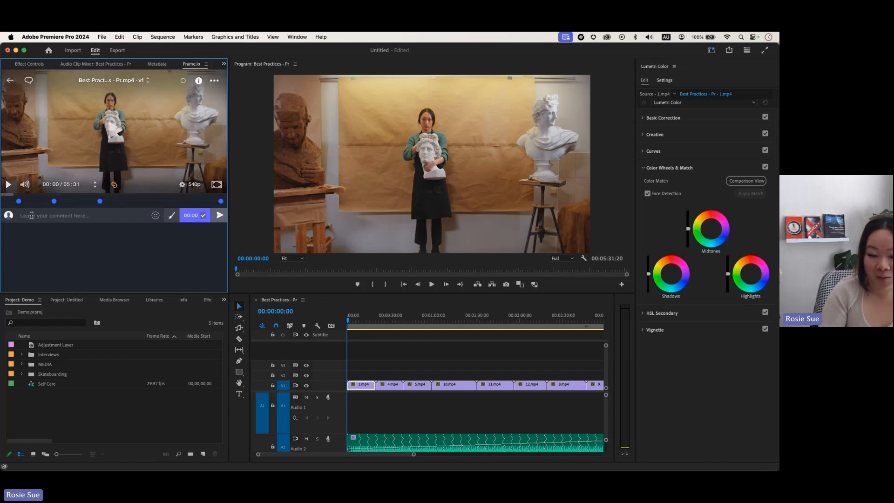
# Step: Jump through the 00:26, 01:18, 05:23 and 02:25 comments, then unlink the playheads
pyautogui.click(19, 201)
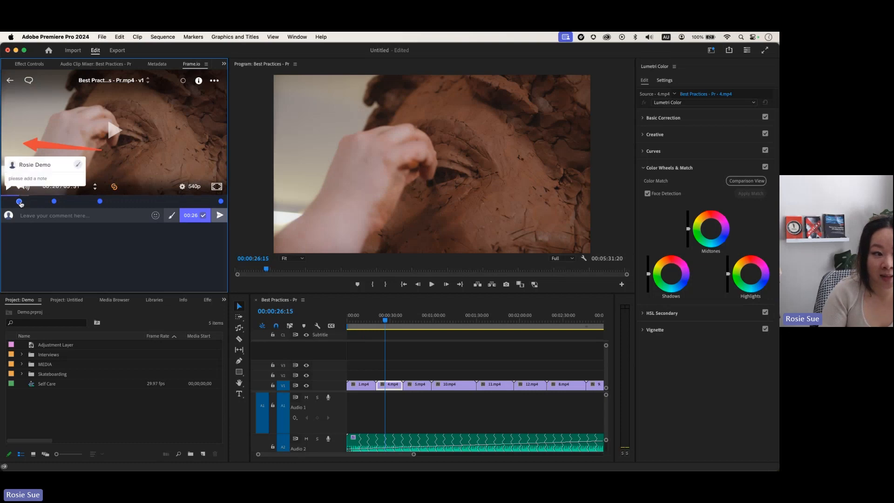
pyautogui.click(55, 201)
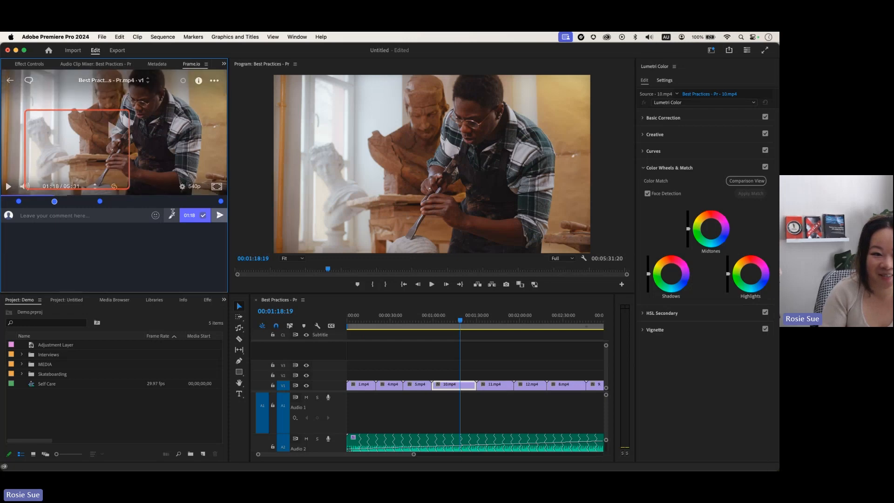
pyautogui.click(222, 203)
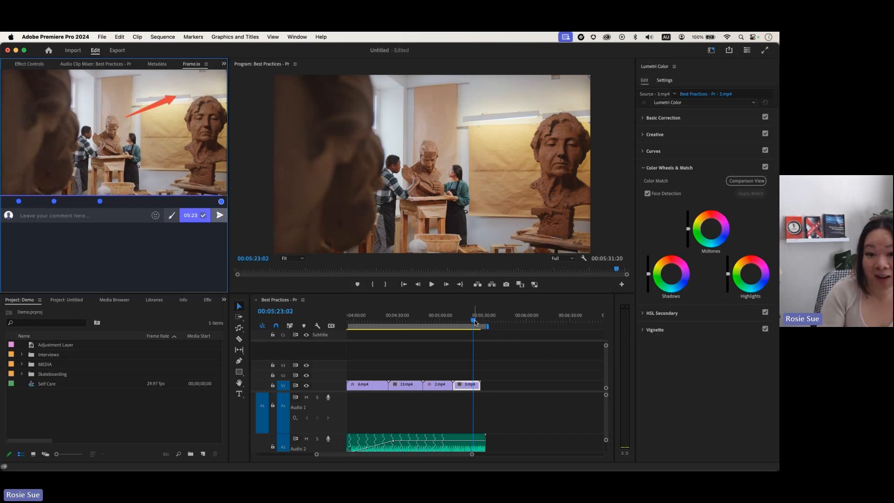
pyautogui.click(100, 201)
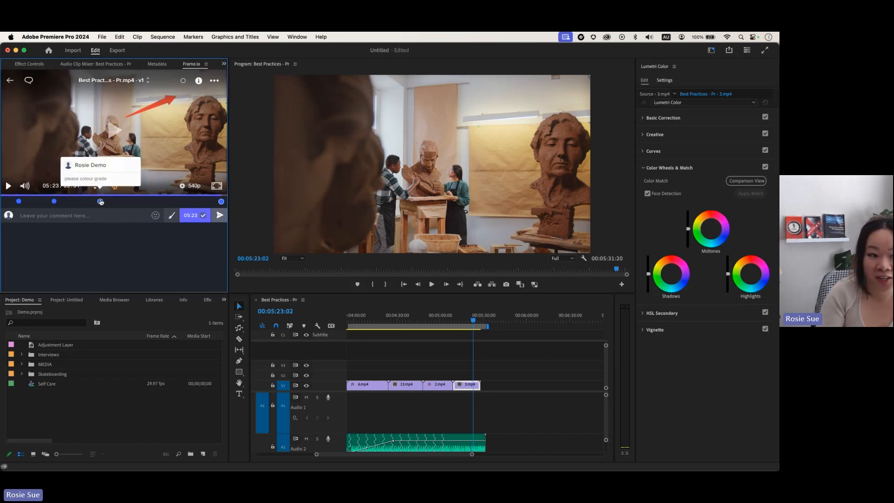
pyautogui.click(54, 201)
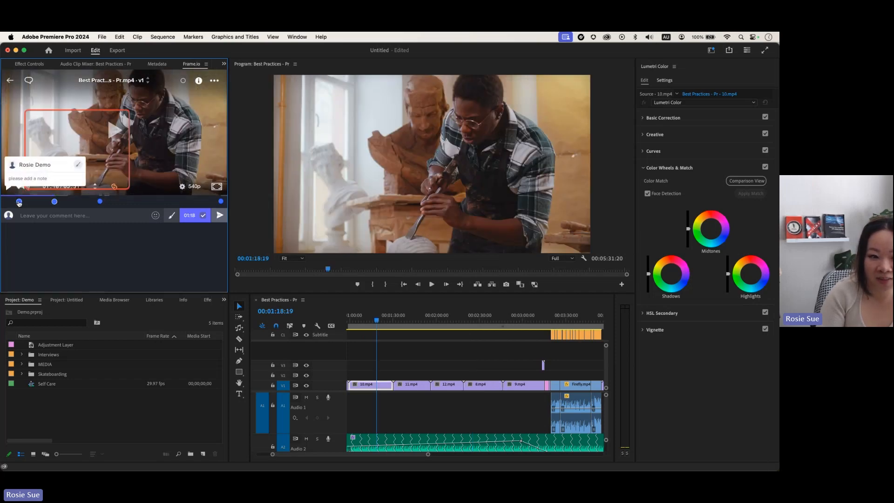
pyautogui.click(19, 202)
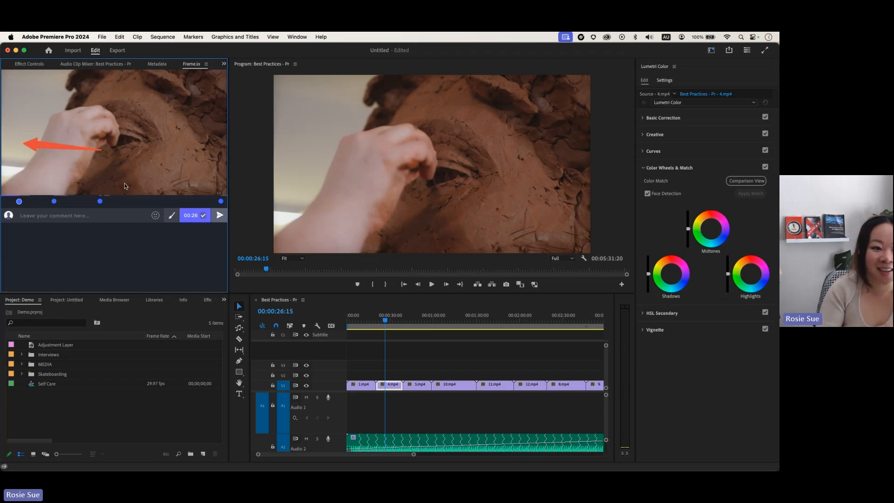
pyautogui.click(112, 190)
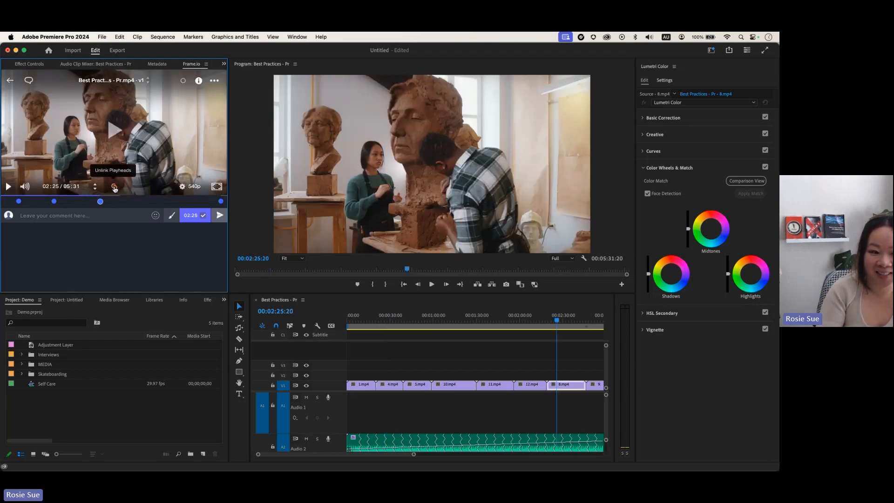
pyautogui.click(114, 187)
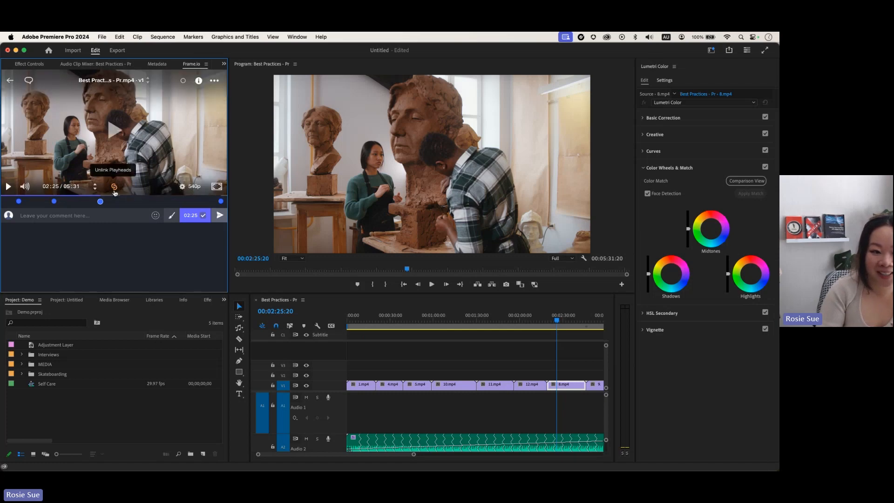